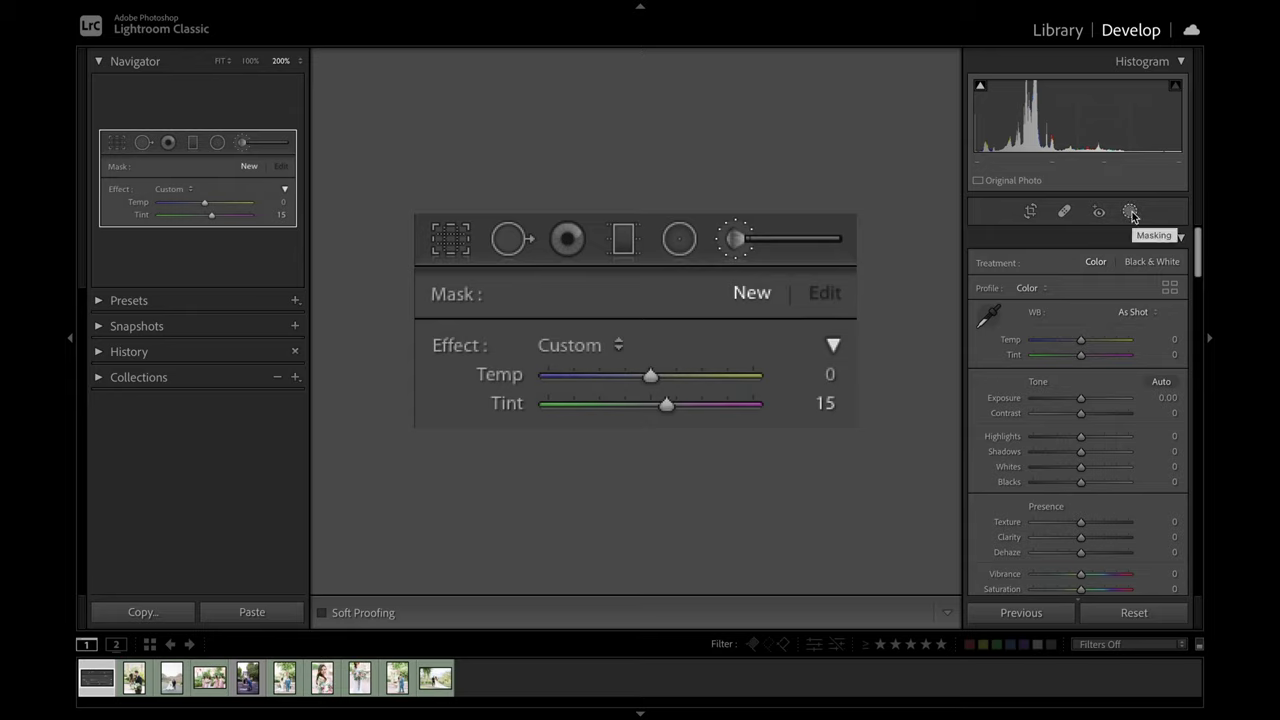
# Open the masking tools on the kissing-couple photo.
pyautogui.click(1131, 212)
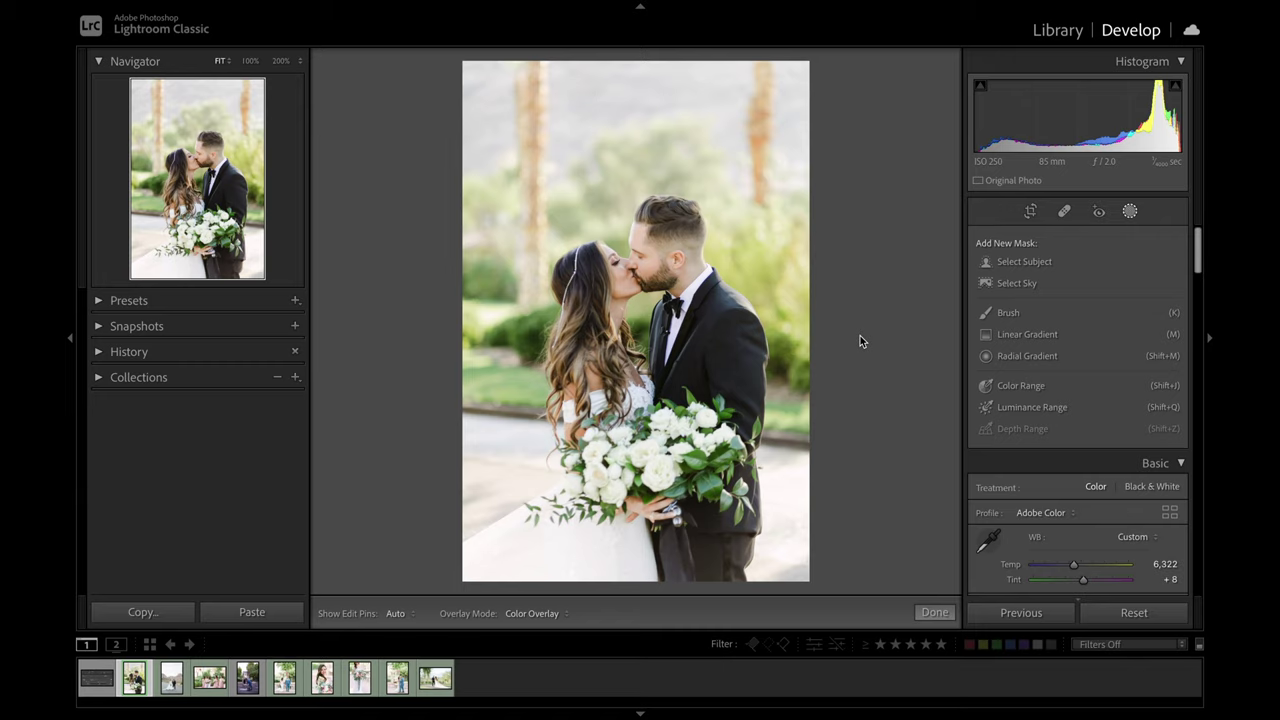
# Create a Select Subject mask on the couple and inspect its hair edges at 100% zoom.
pyautogui.click(986, 262)
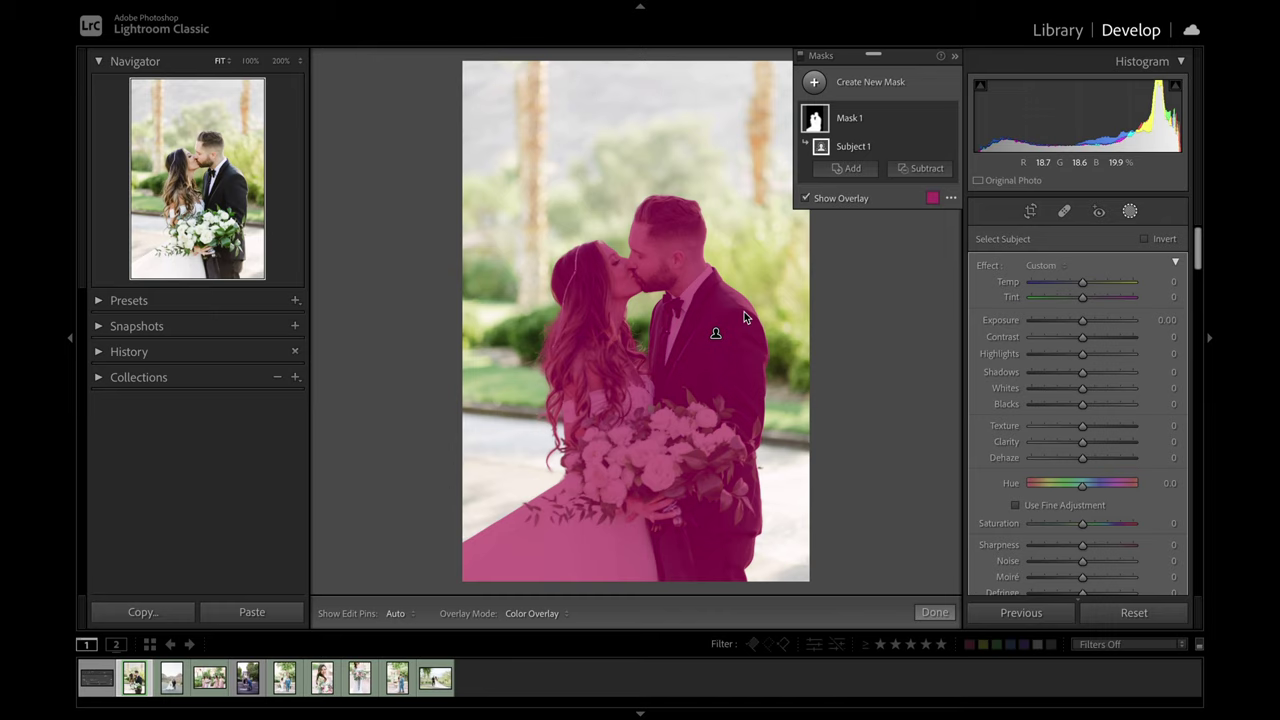
pyautogui.press('z')
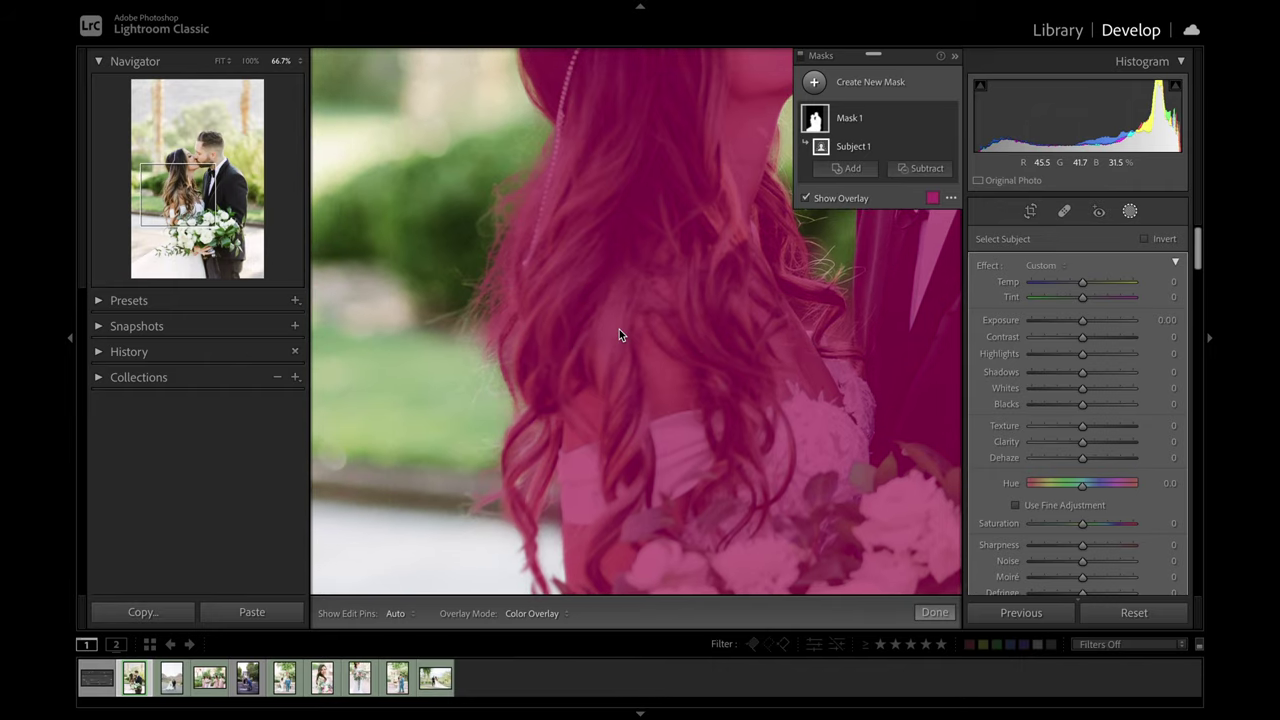
pyautogui.hotkey('ctrl', '=')
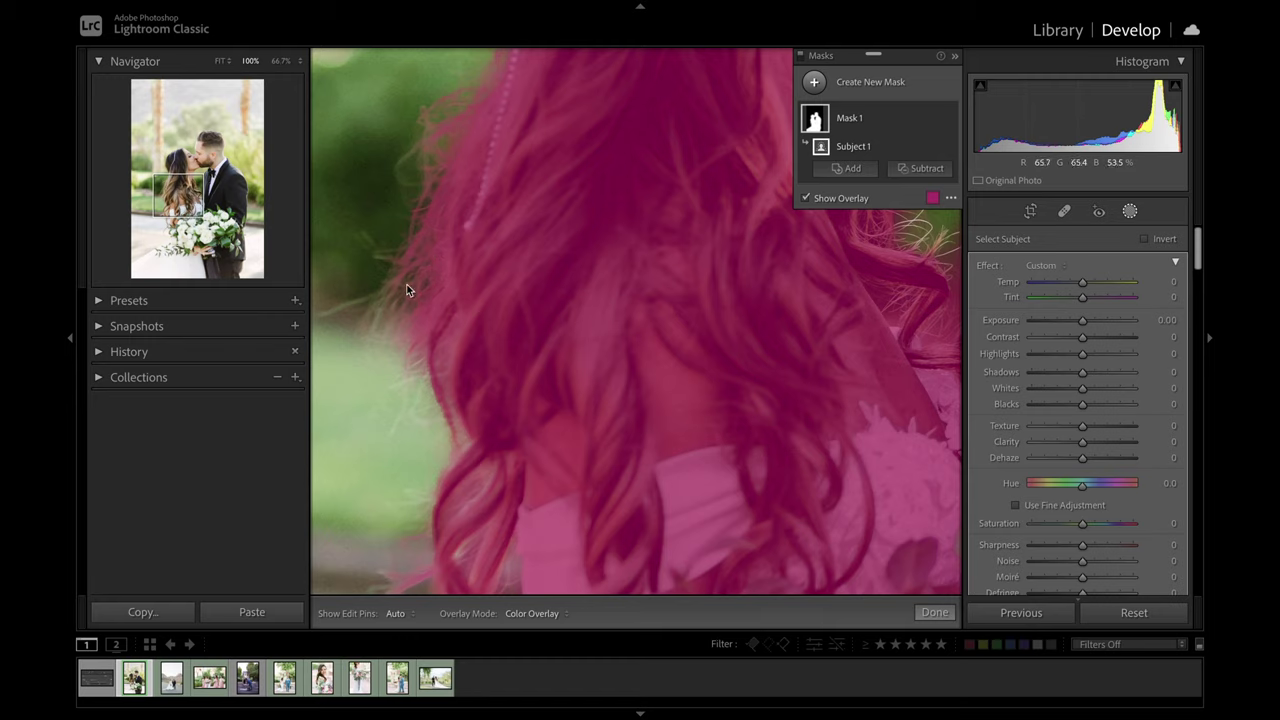
pyautogui.scroll(5, 634, 306)
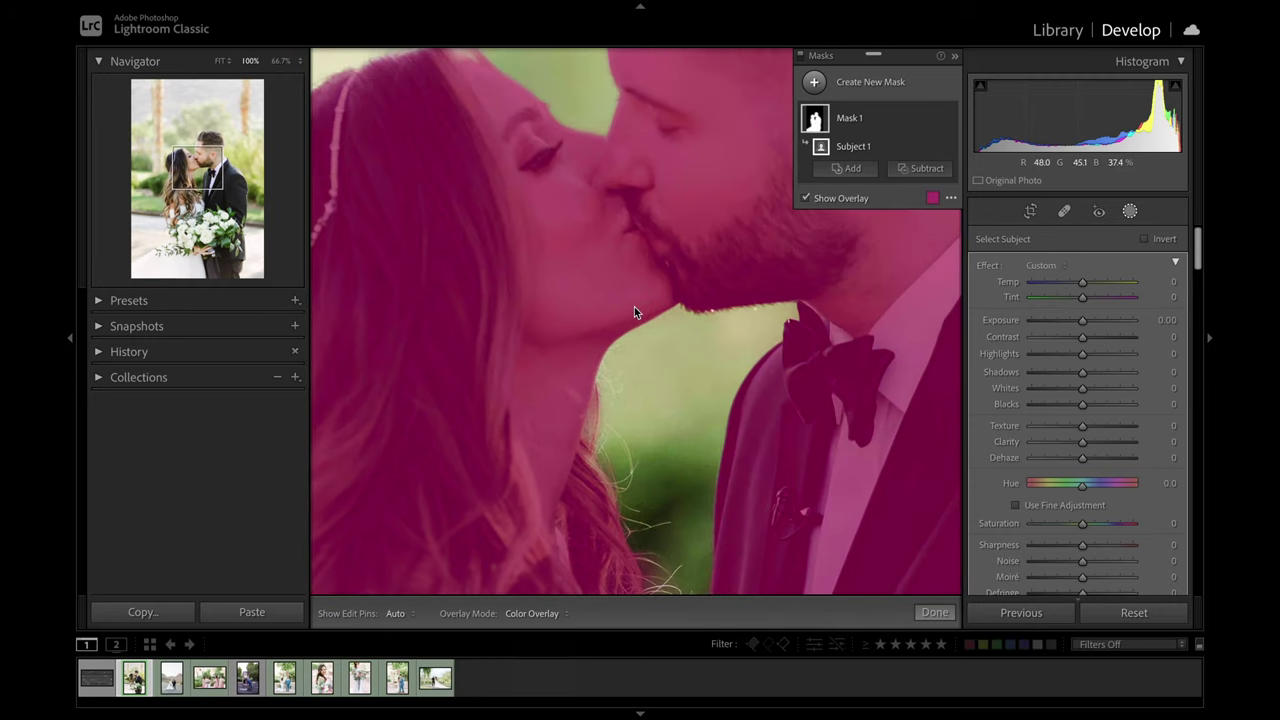
pyautogui.scroll(1, 634, 306)
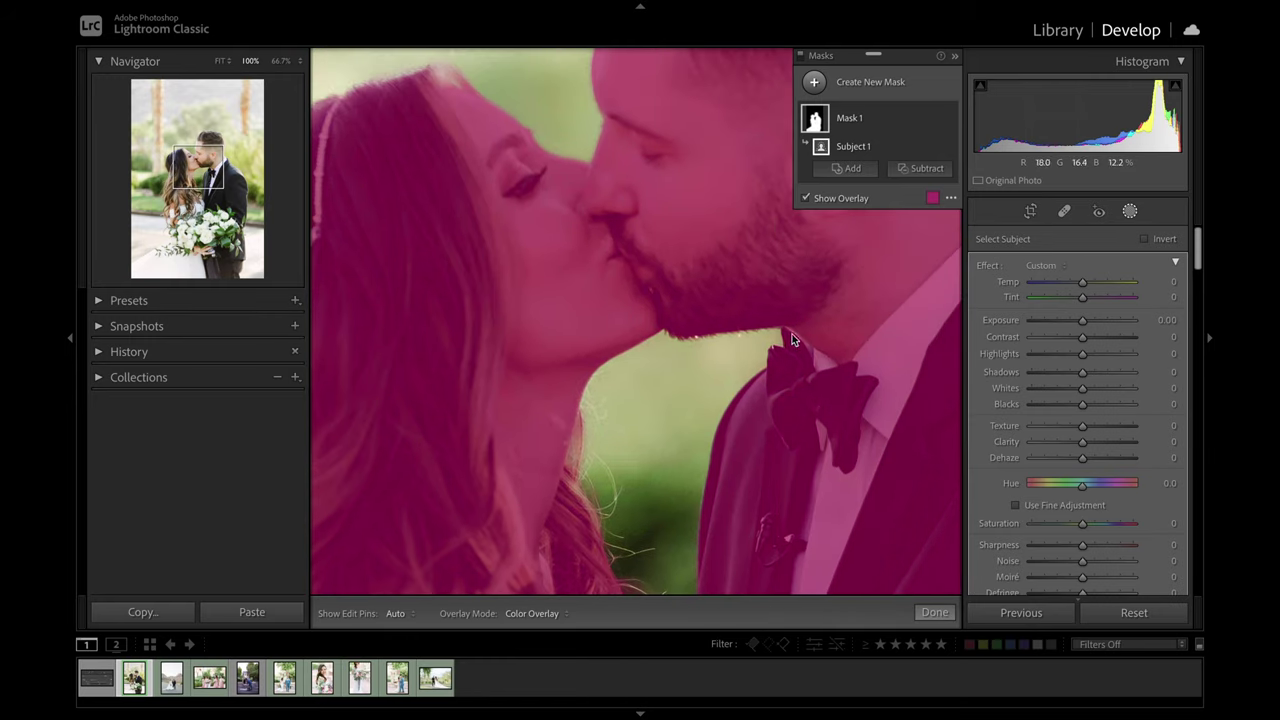
pyautogui.hscroll(3, 678, 341)
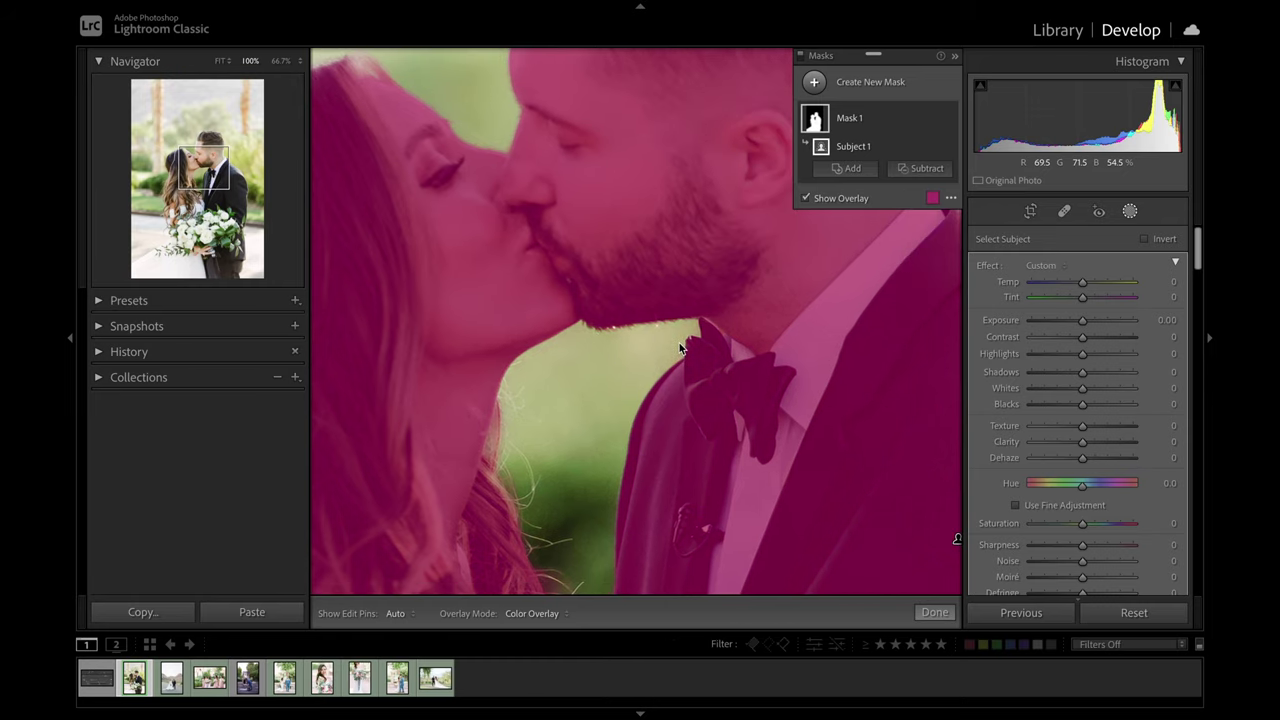
pyautogui.scroll(-5, 679, 343)
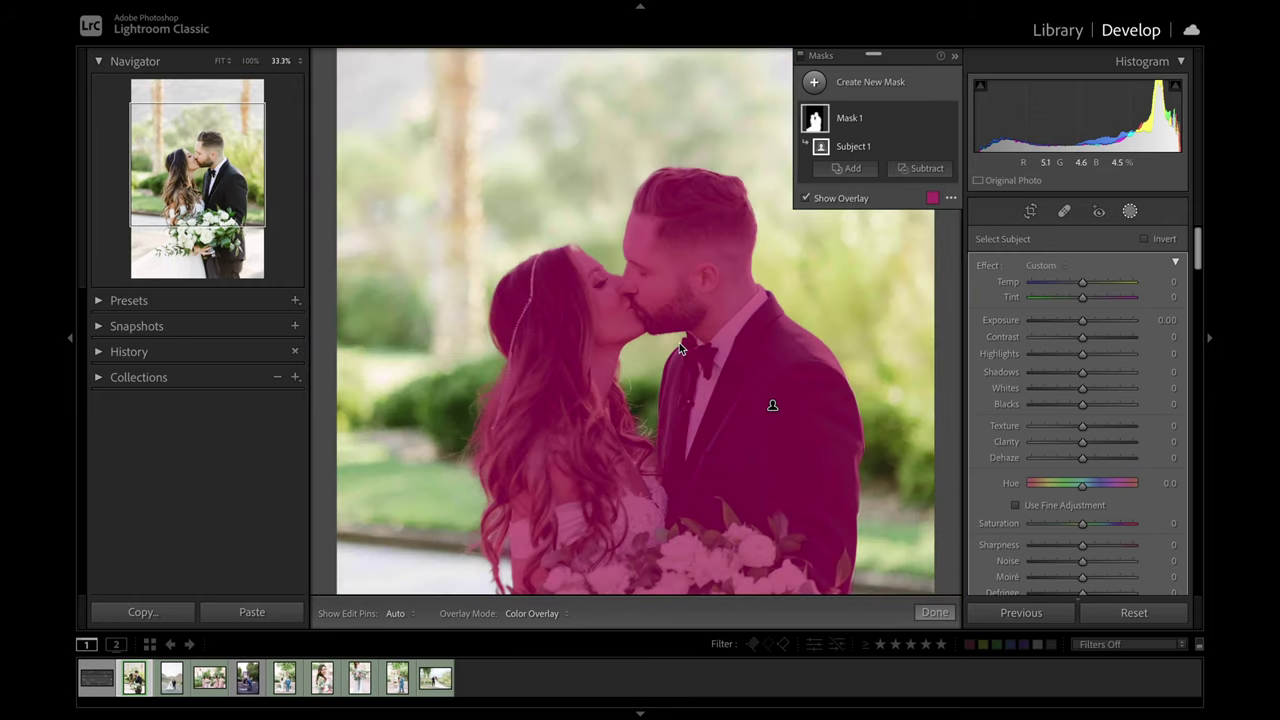
pyautogui.scroll(-3, 679, 345)
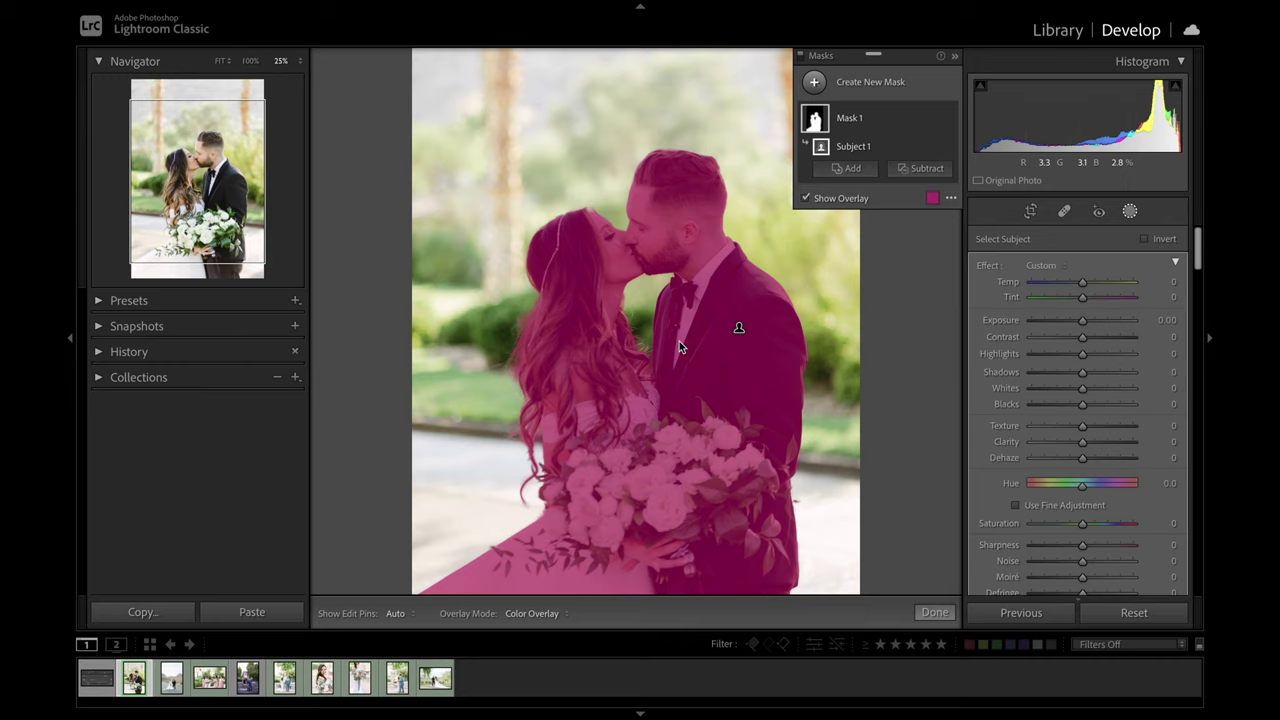
pyautogui.scroll(-3, 679, 341)
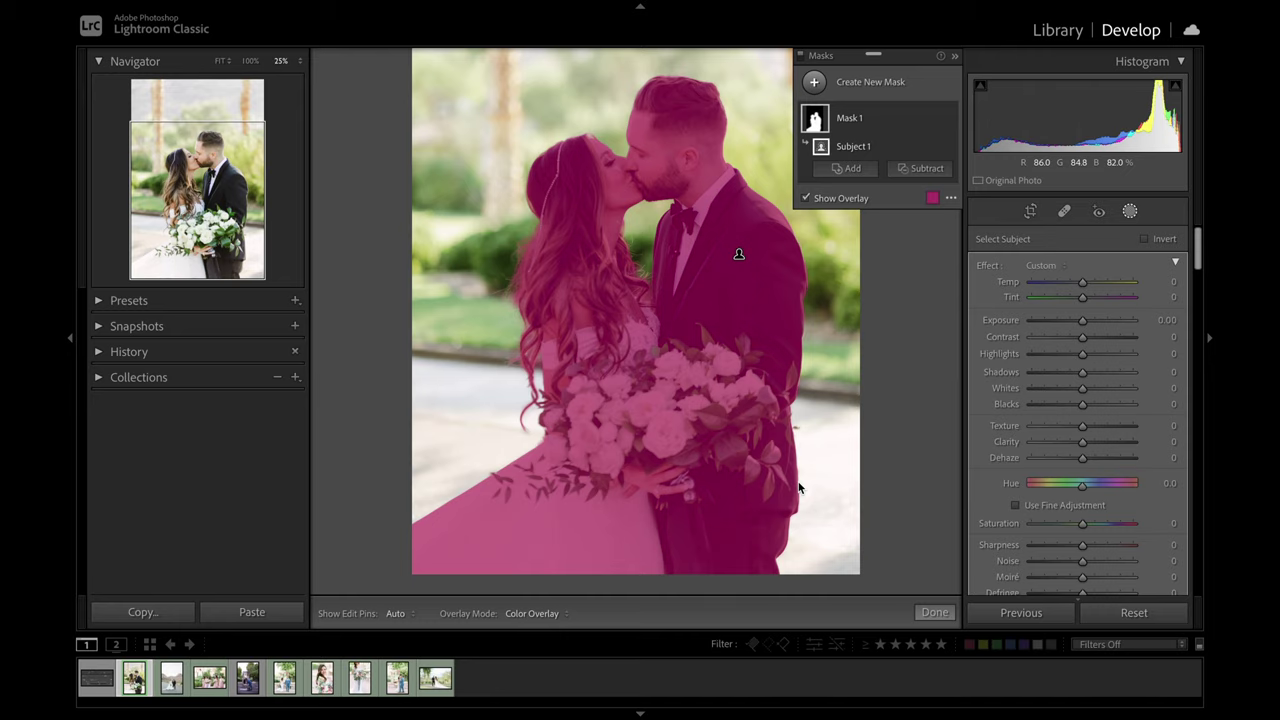
pyautogui.scroll(3, 799, 487)
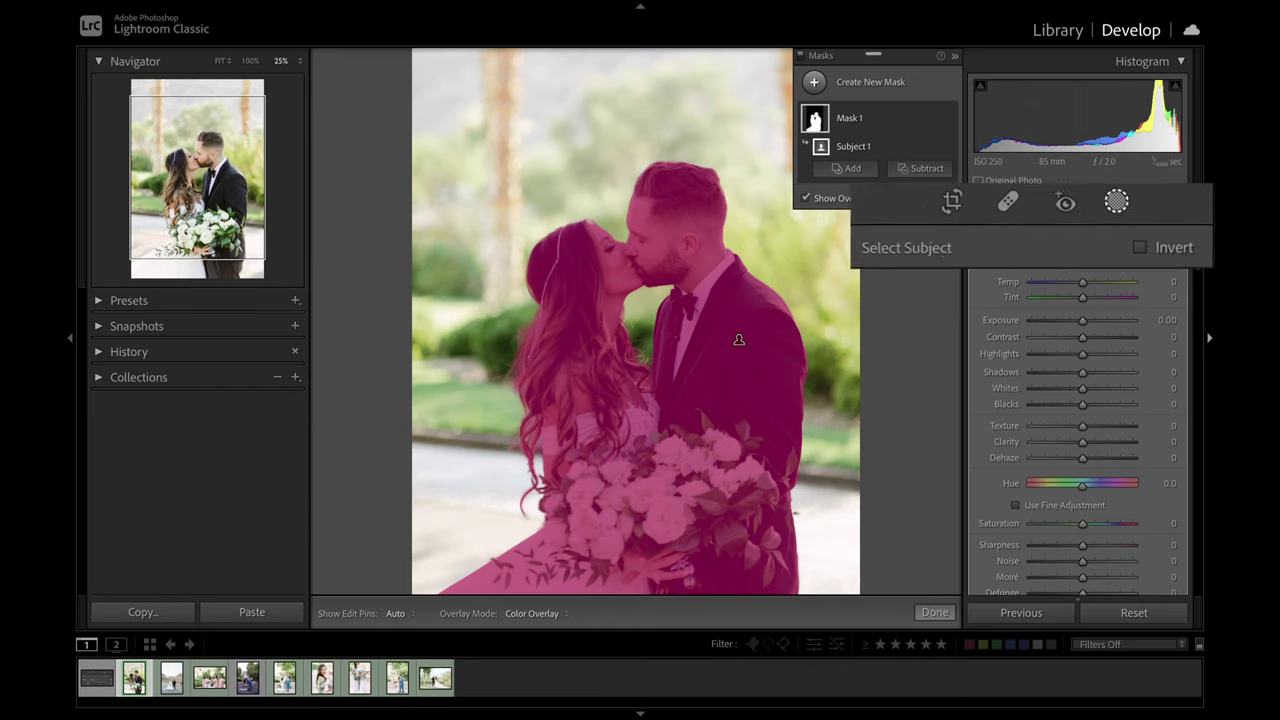
# Invert Mask 1 to the background and set Shadows 57, Temp −23 and Hue 10.3.
pyautogui.click(1137, 250)
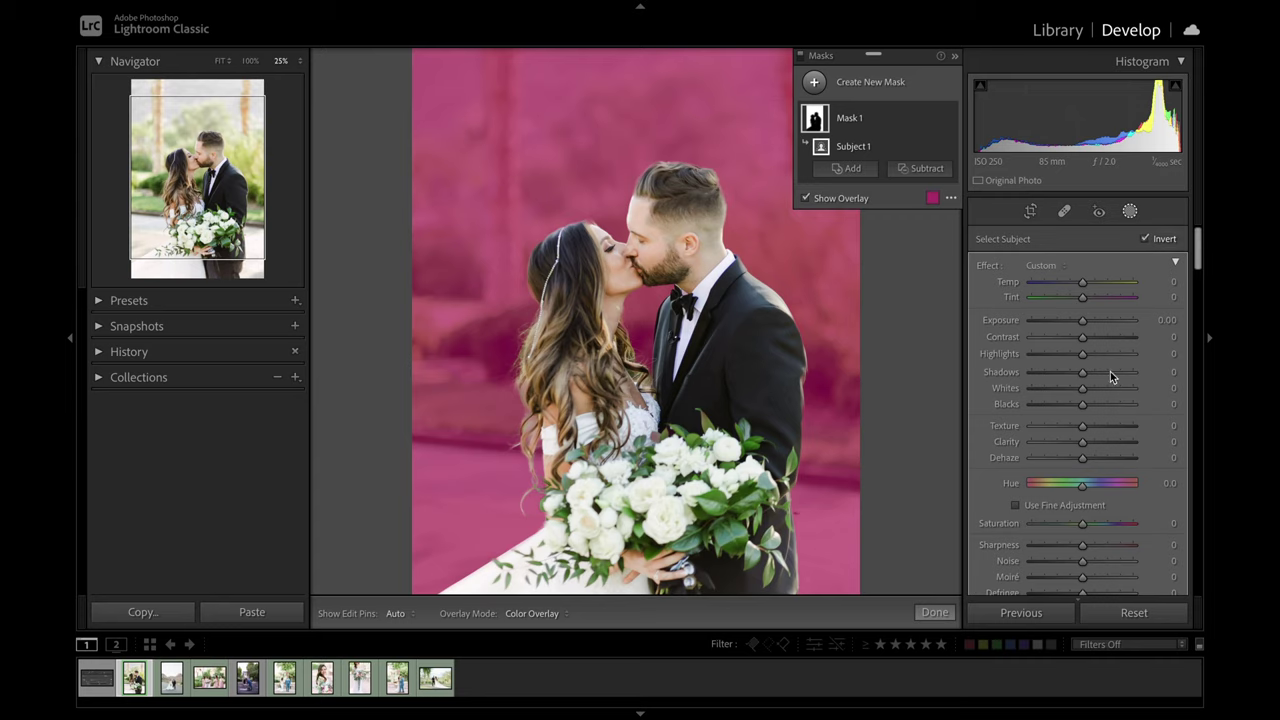
pyautogui.moveTo(1110, 371)
pyautogui.mouseDown()
pyautogui.moveTo(1084, 372)
pyautogui.moveTo(1110, 374)
pyautogui.mouseUp()
pyautogui.press('o')
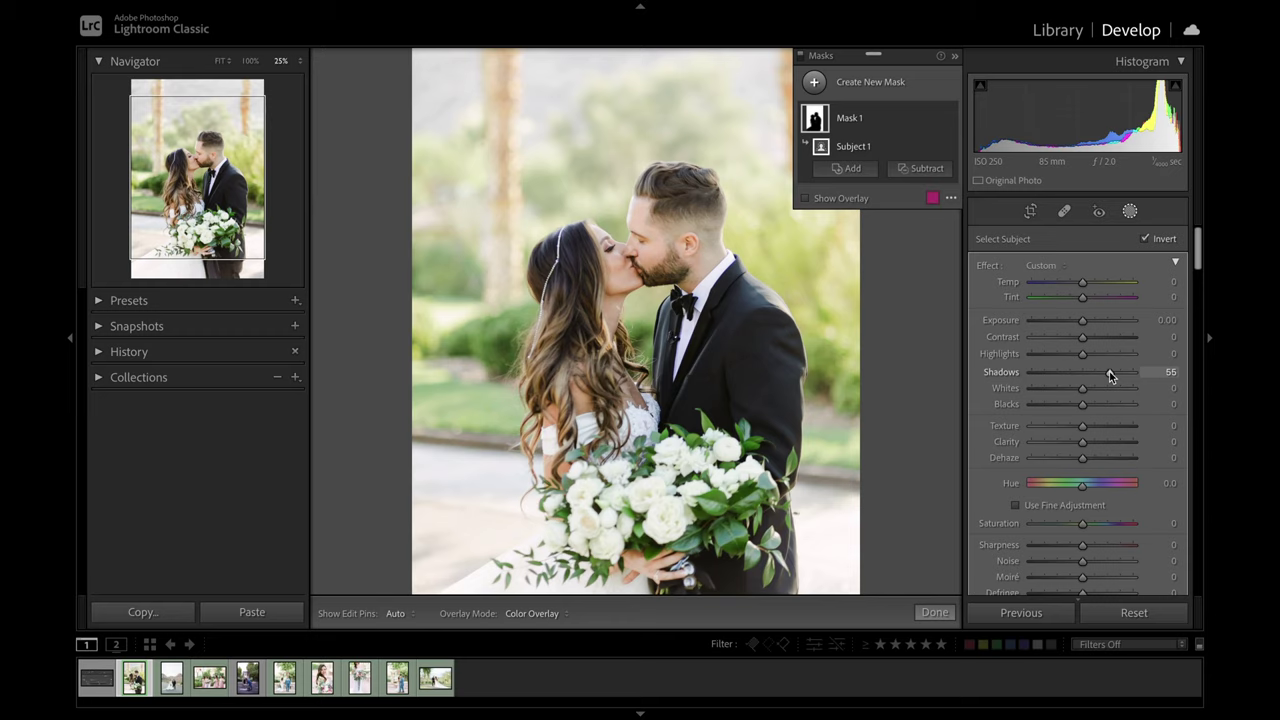
pyautogui.moveTo(1109, 371); pyautogui.dragTo(1111, 371)
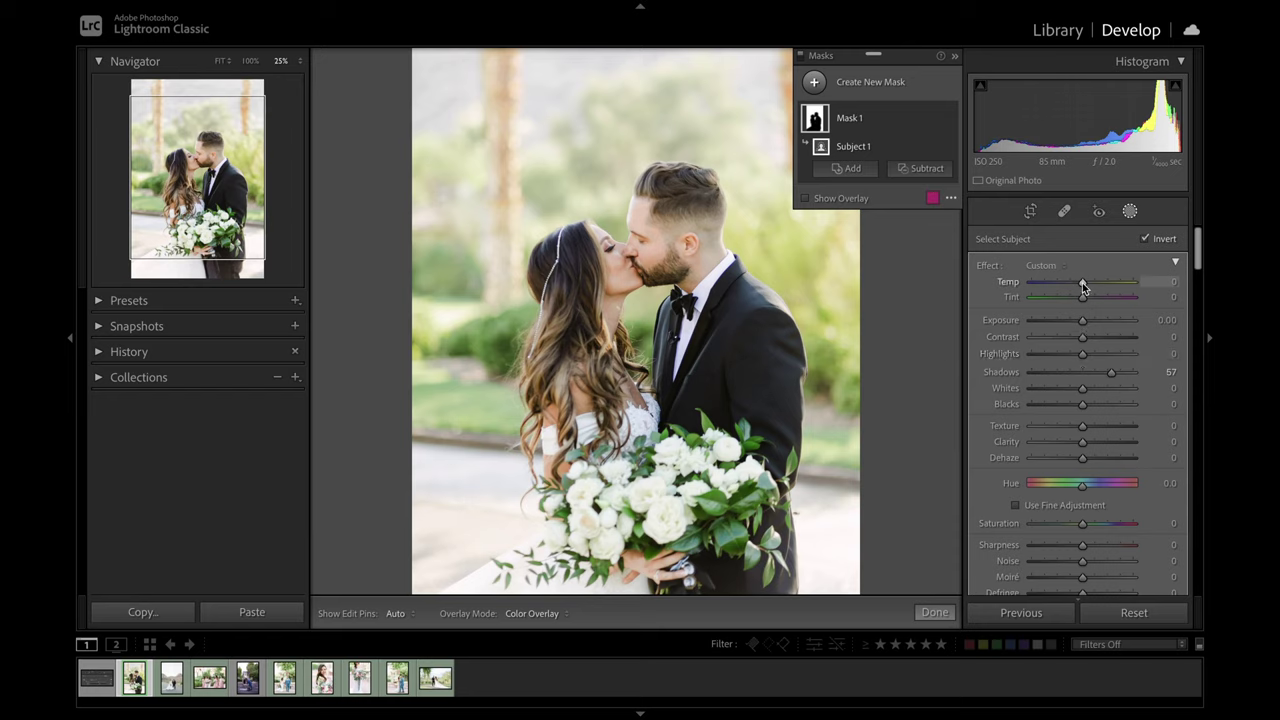
pyautogui.moveTo(1083, 287); pyautogui.dragTo(1070, 287)
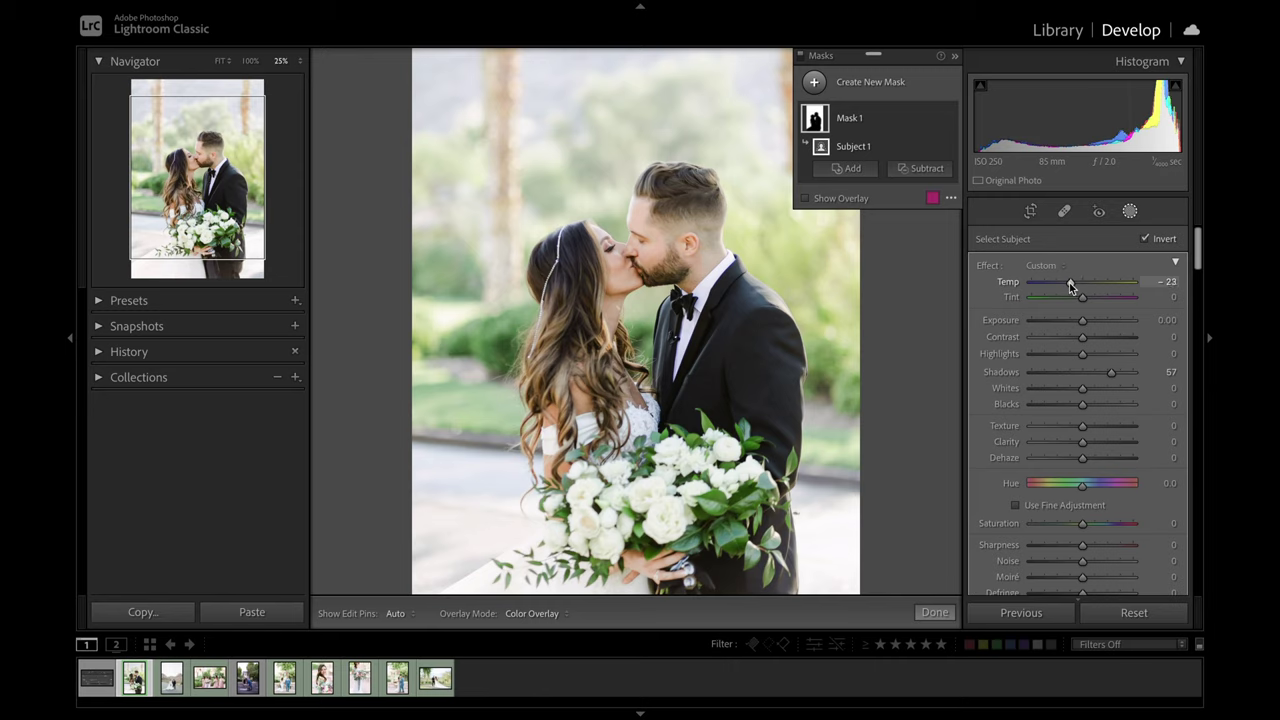
pyautogui.moveTo(1082, 487); pyautogui.dragTo(1087, 490)
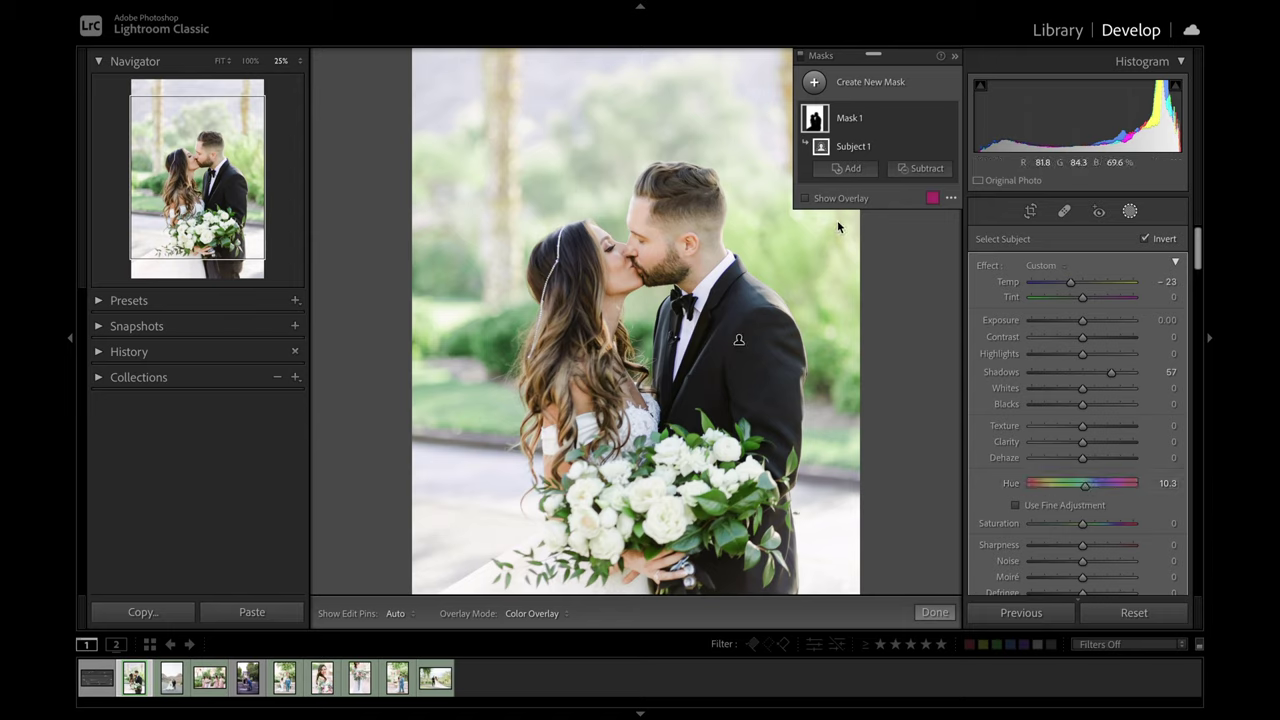
# Toggle Mask 1's visibility to compare the background edit before and after.
pyautogui.moveTo(886, 129)
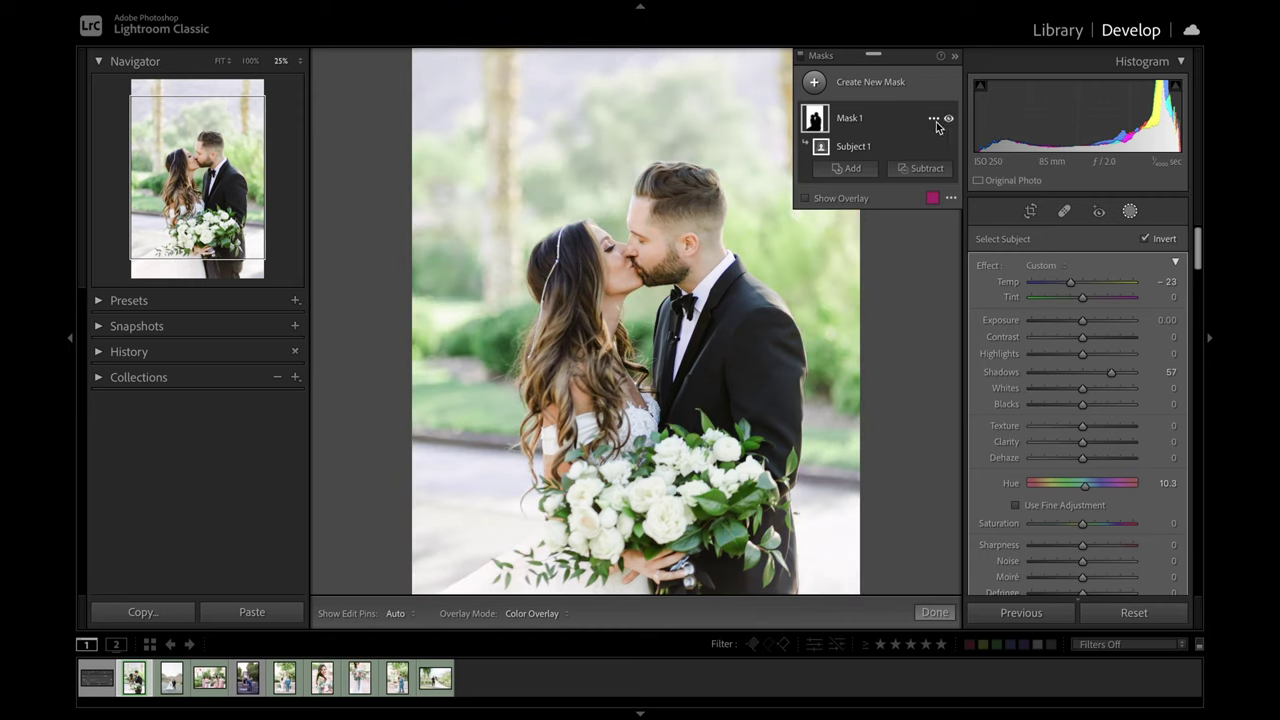
pyautogui.moveTo(818, 120)
pyautogui.click(949, 119)
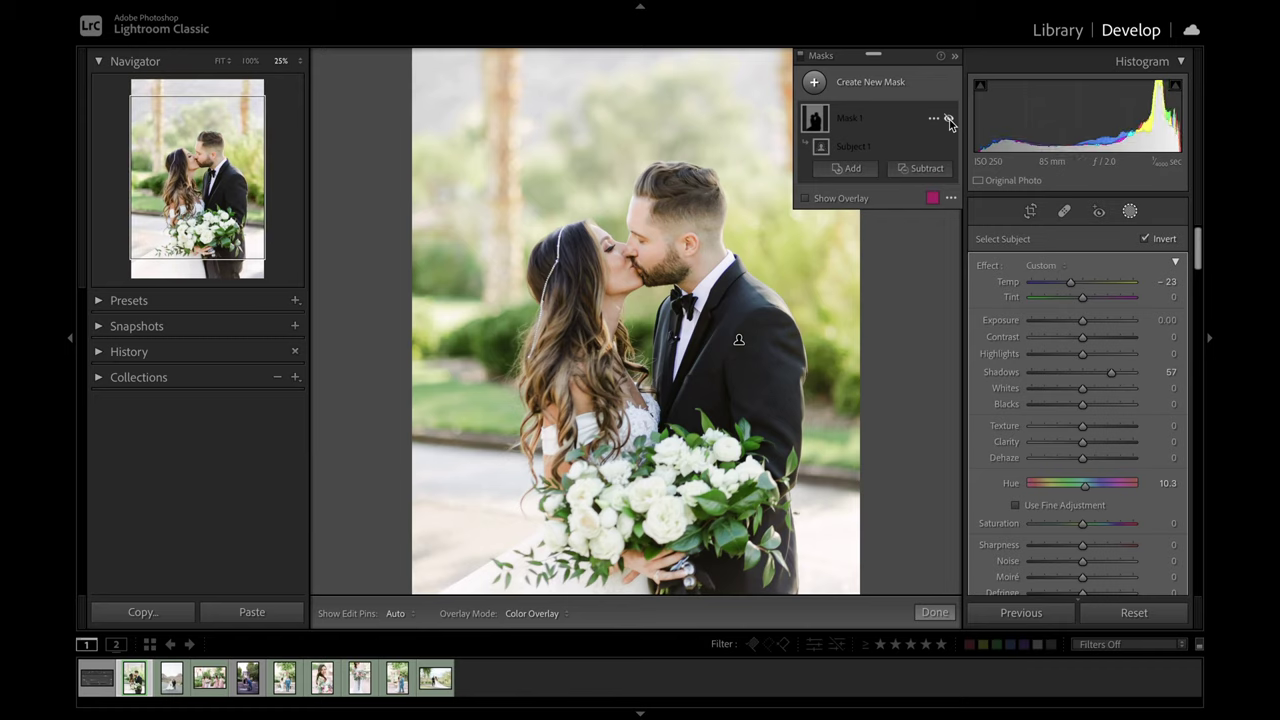
pyautogui.click(949, 119)
pyautogui.click(949, 119)
pyautogui.click(949, 119)
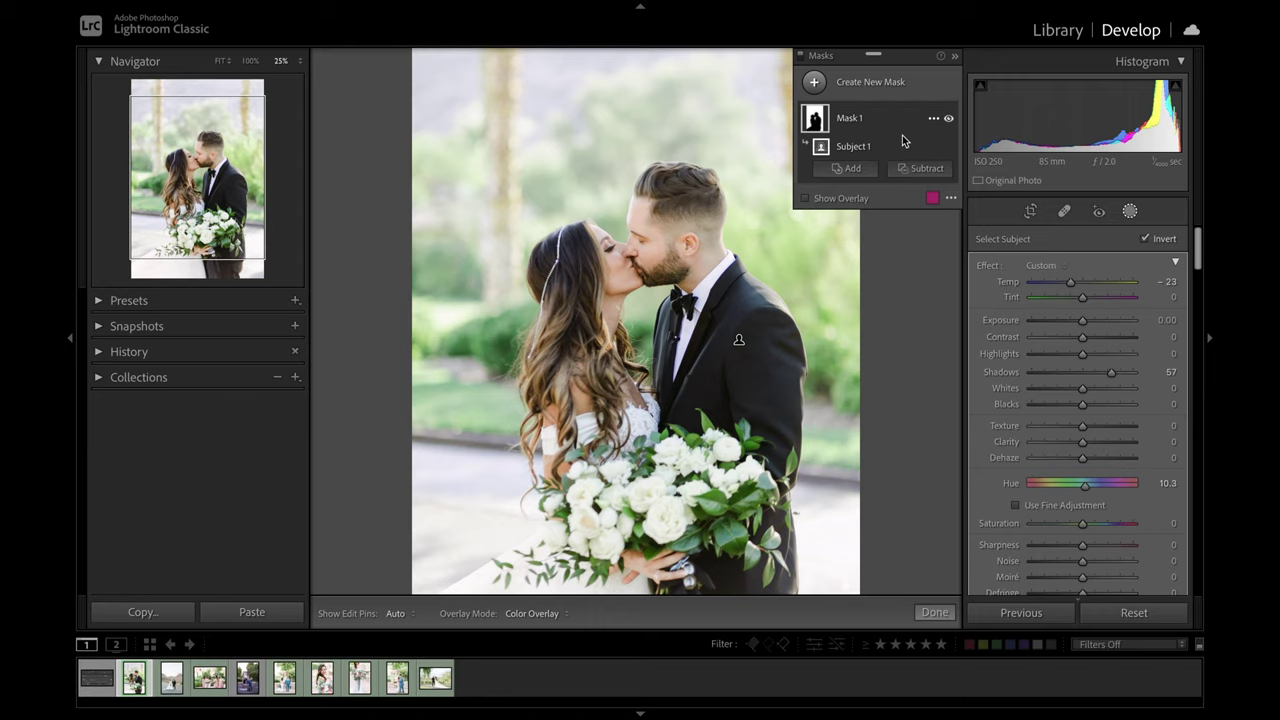
# Flick the mask overlay on and off, then bring up its colour and opacity settings.
pyautogui.click(806, 199)
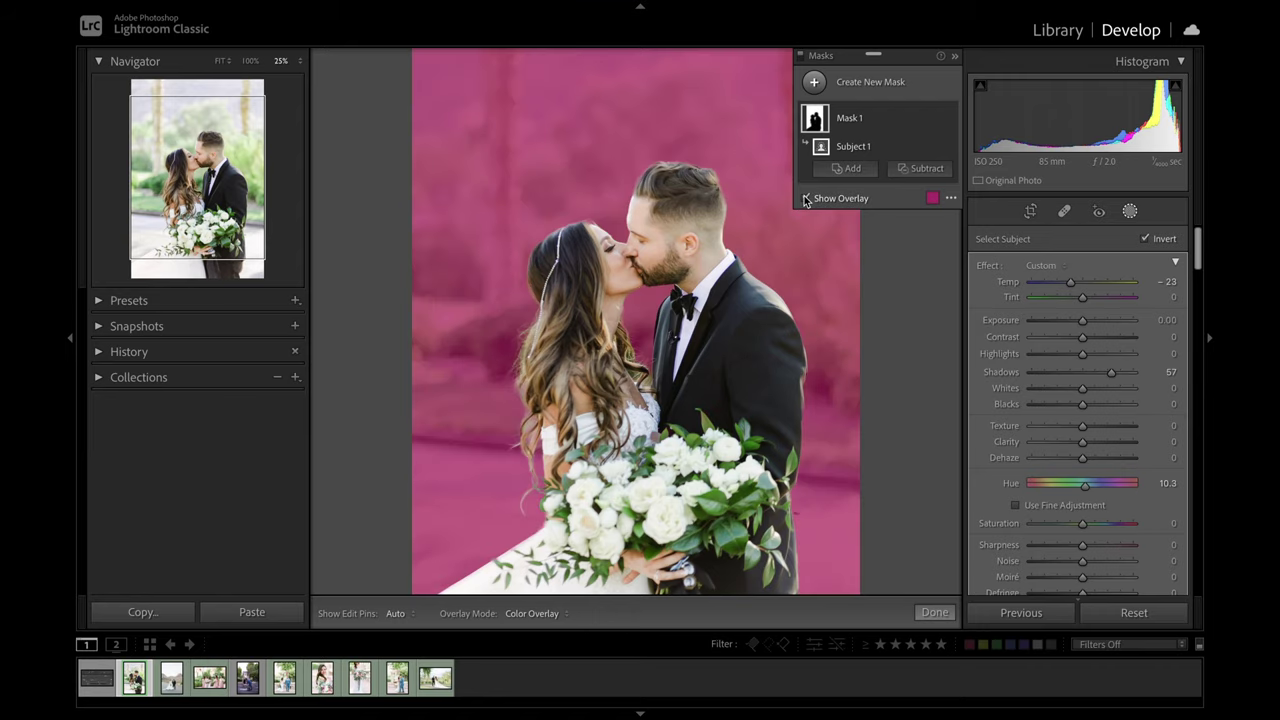
pyautogui.click(806, 199)
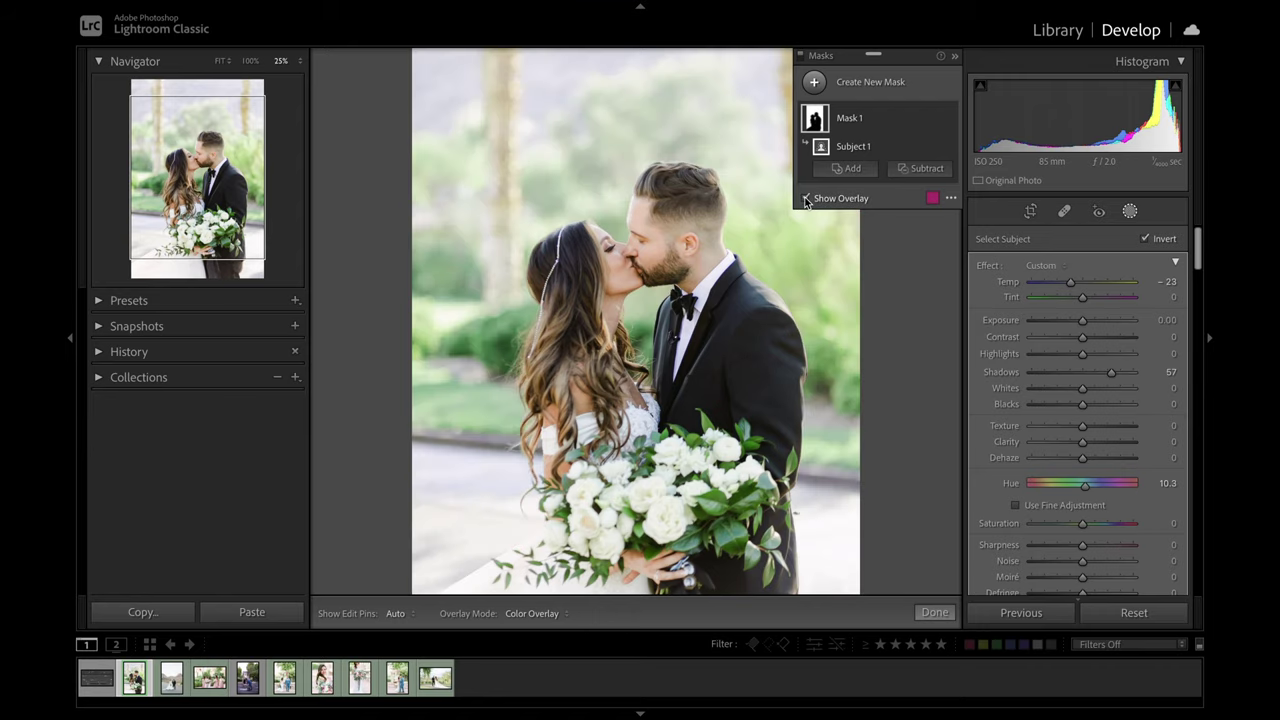
pyautogui.click(806, 199)
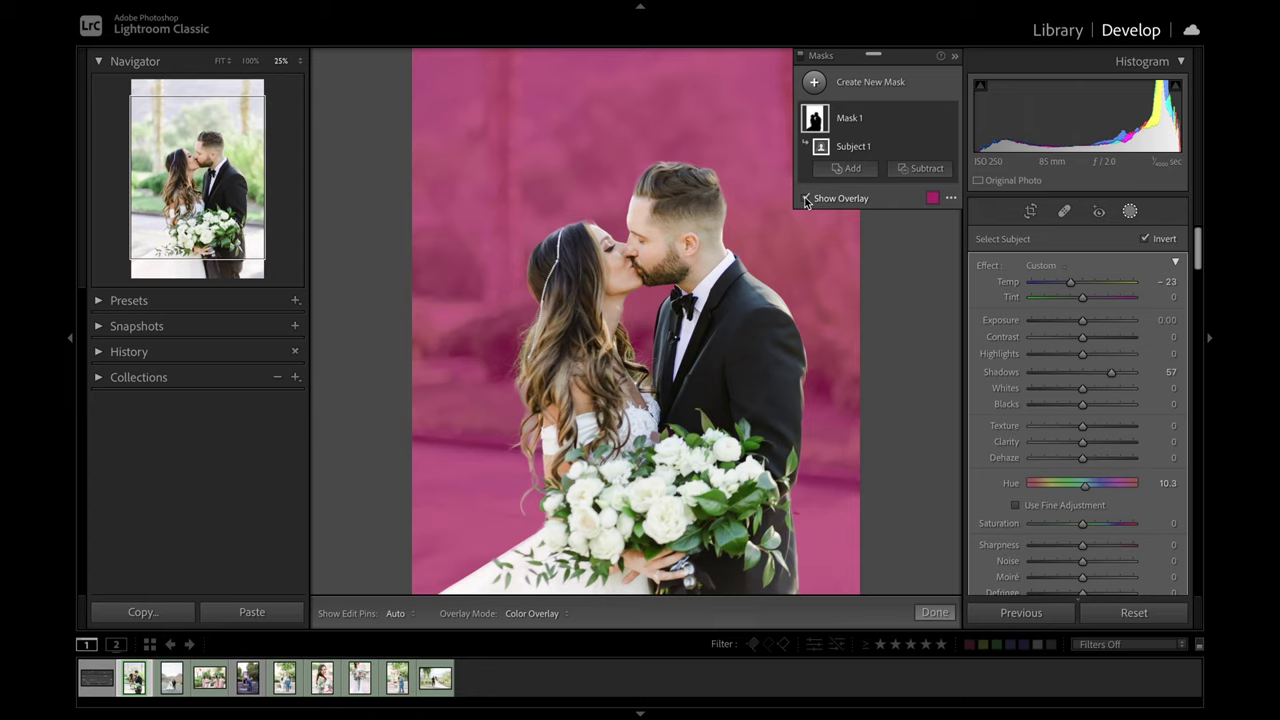
pyautogui.click(806, 199)
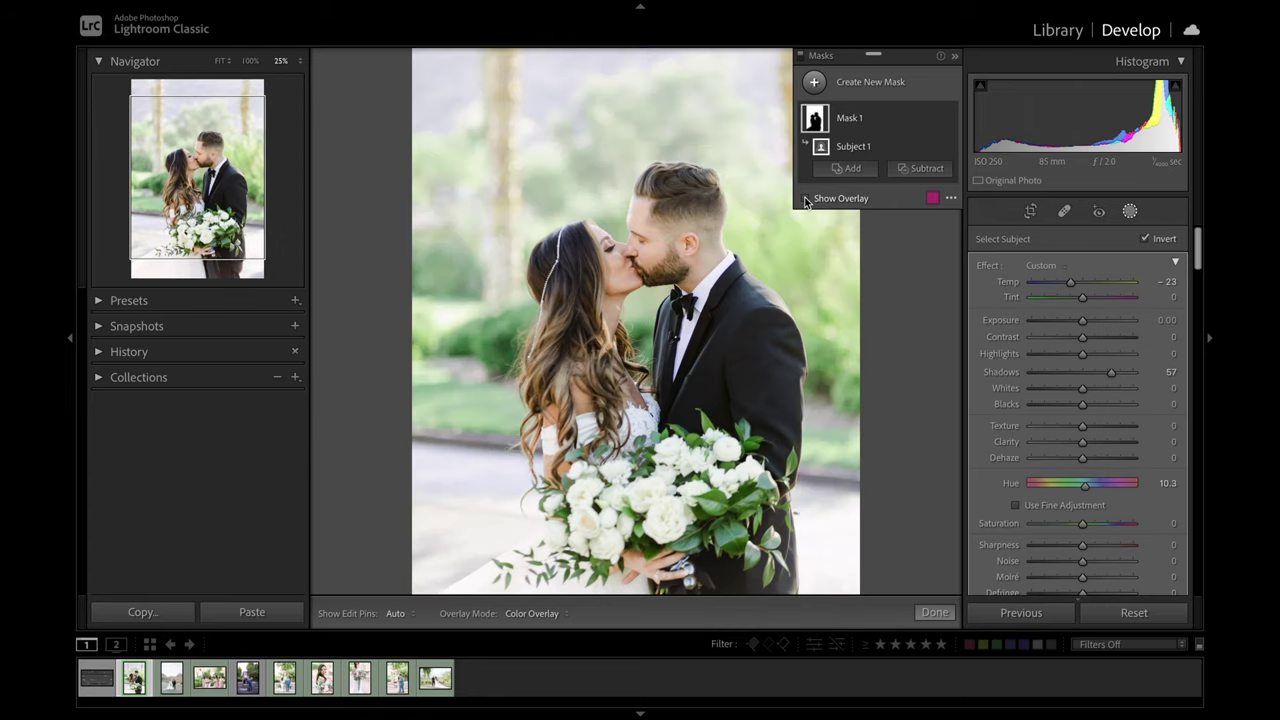
pyautogui.click(806, 199)
pyautogui.click(806, 199)
pyautogui.click(806, 199)
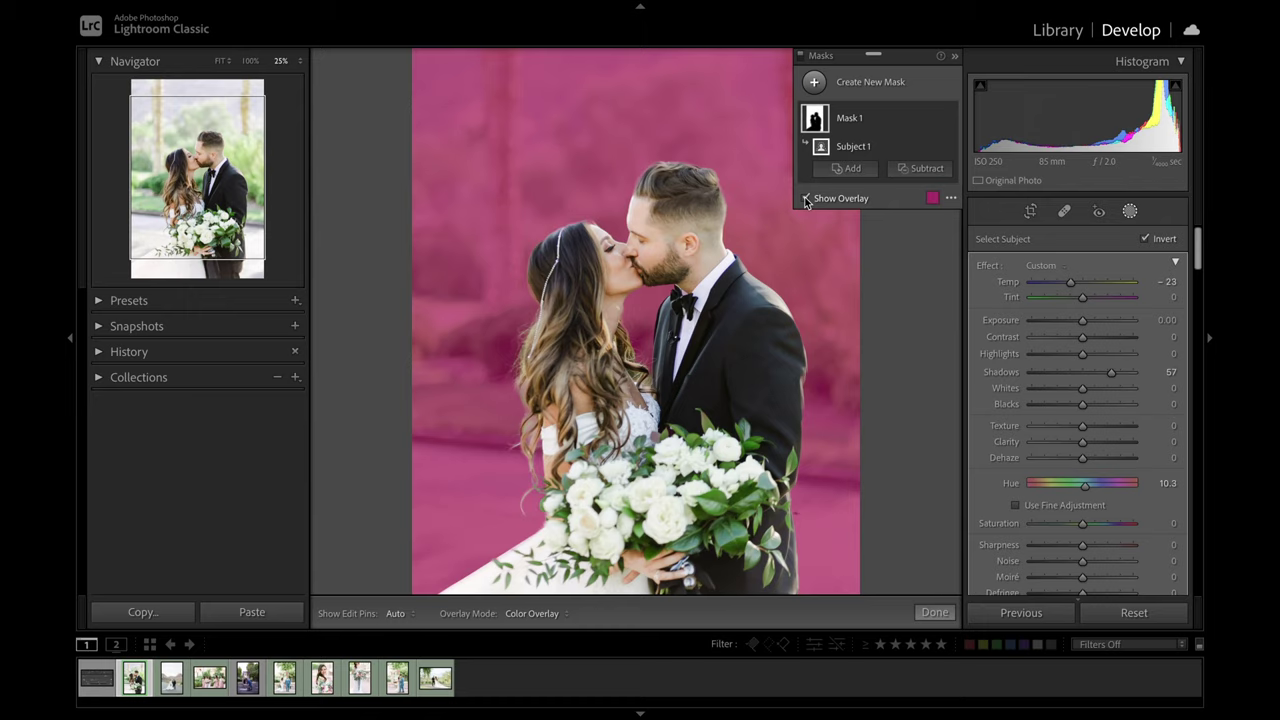
pyautogui.click(806, 199)
pyautogui.click(806, 199)
pyautogui.click(933, 199)
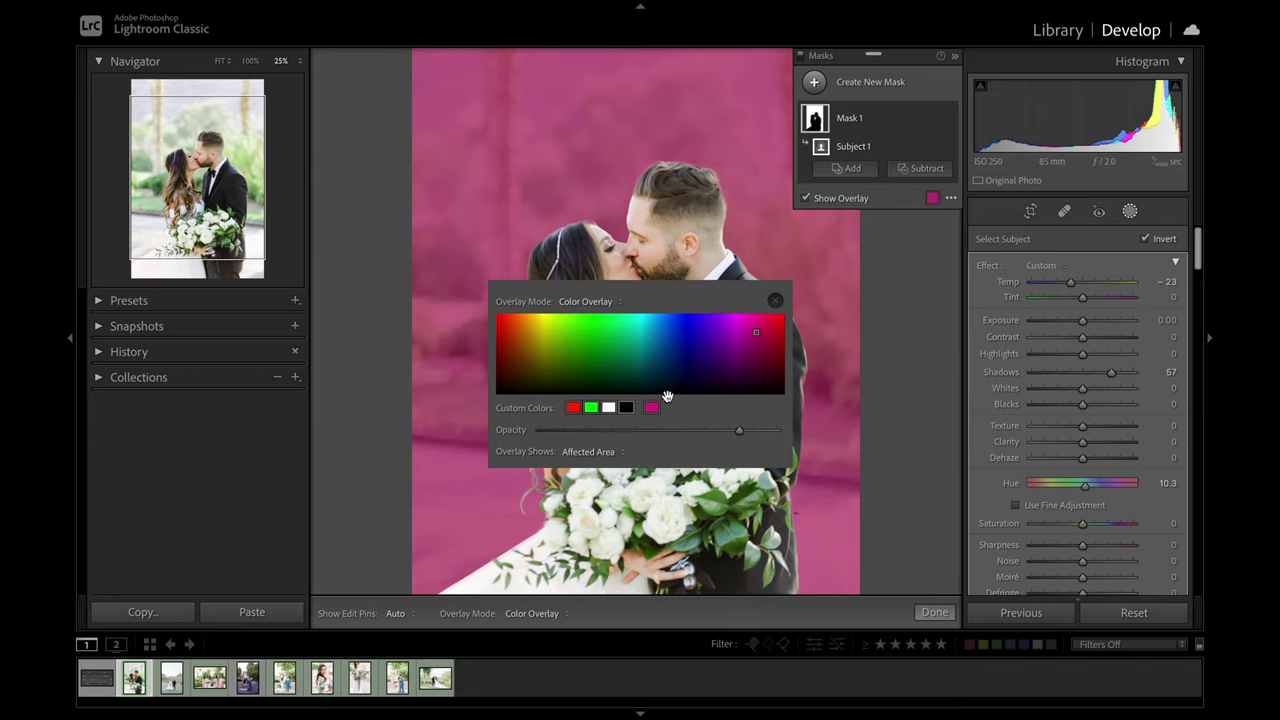
# Lower the overlay opacity and try the Image on B&W and White on Black modes.
pyautogui.moveTo(739, 430)
pyautogui.mouseDown()
pyautogui.moveTo(680, 434)
pyautogui.moveTo(746, 432)
pyautogui.mouseUp()
pyautogui.click(590, 301)
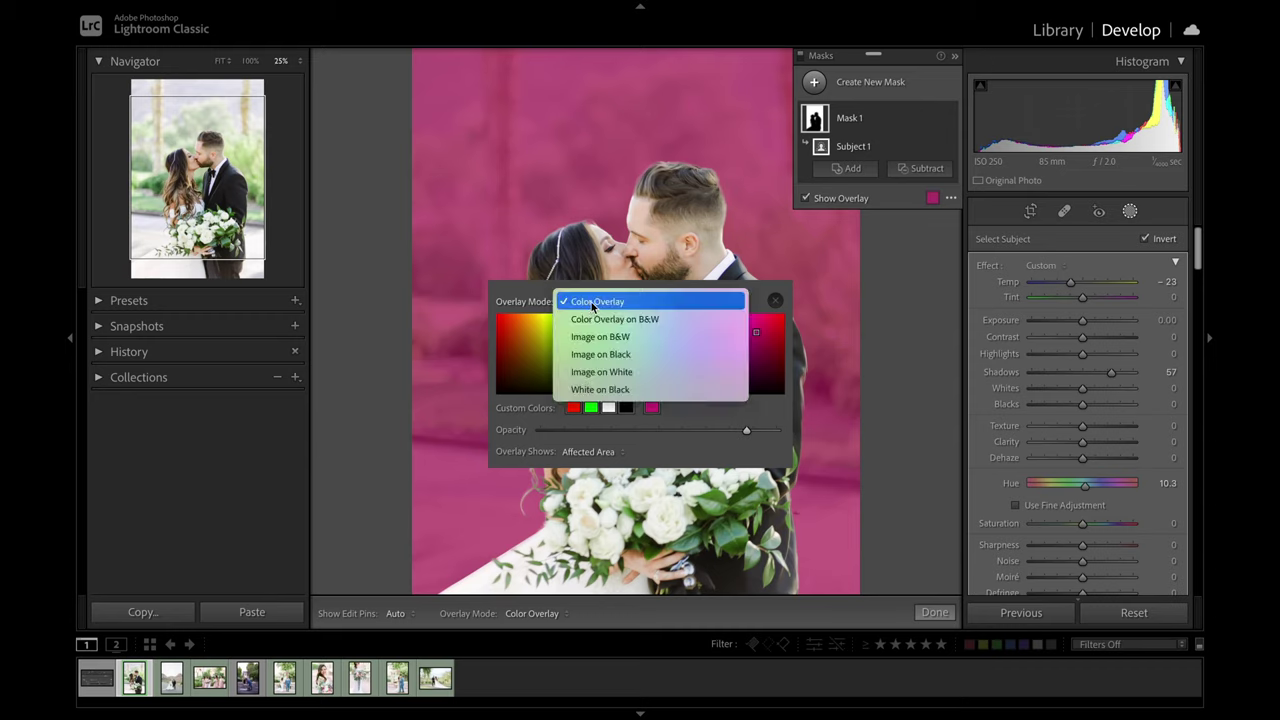
pyautogui.click(615, 337)
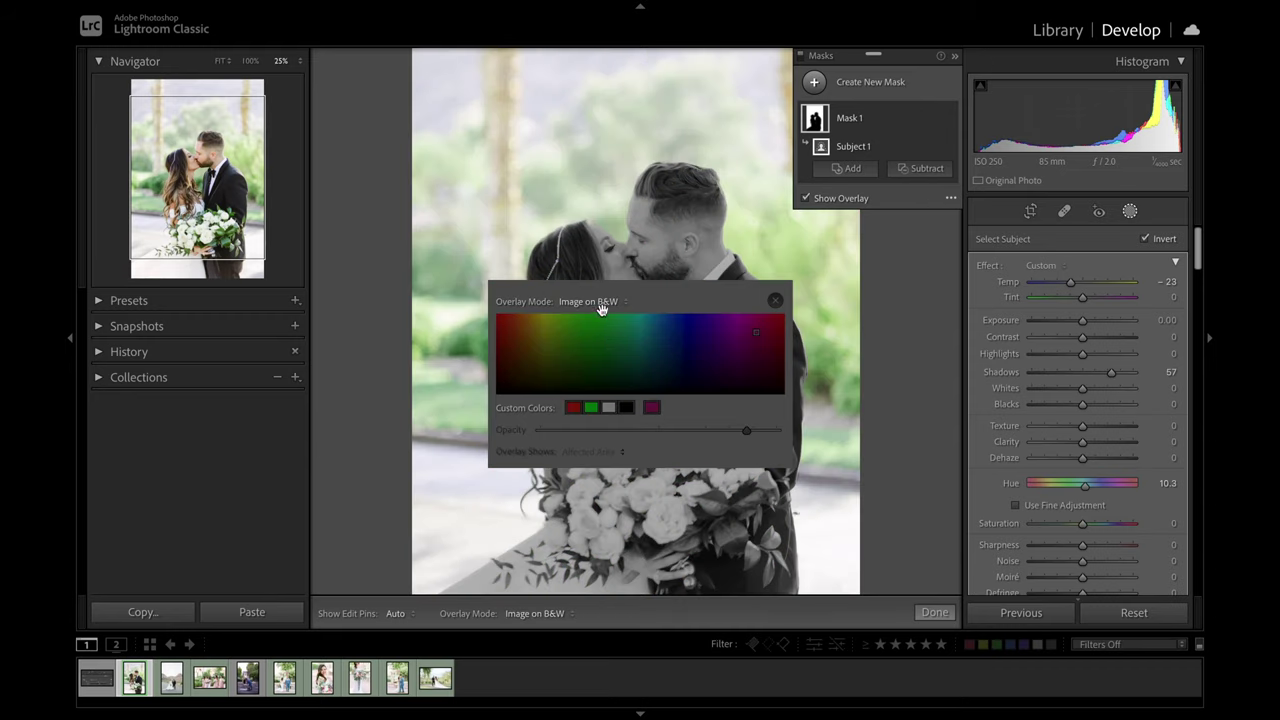
pyautogui.click(601, 309)
pyautogui.click(616, 291)
pyautogui.click(609, 300)
pyautogui.click(605, 369)
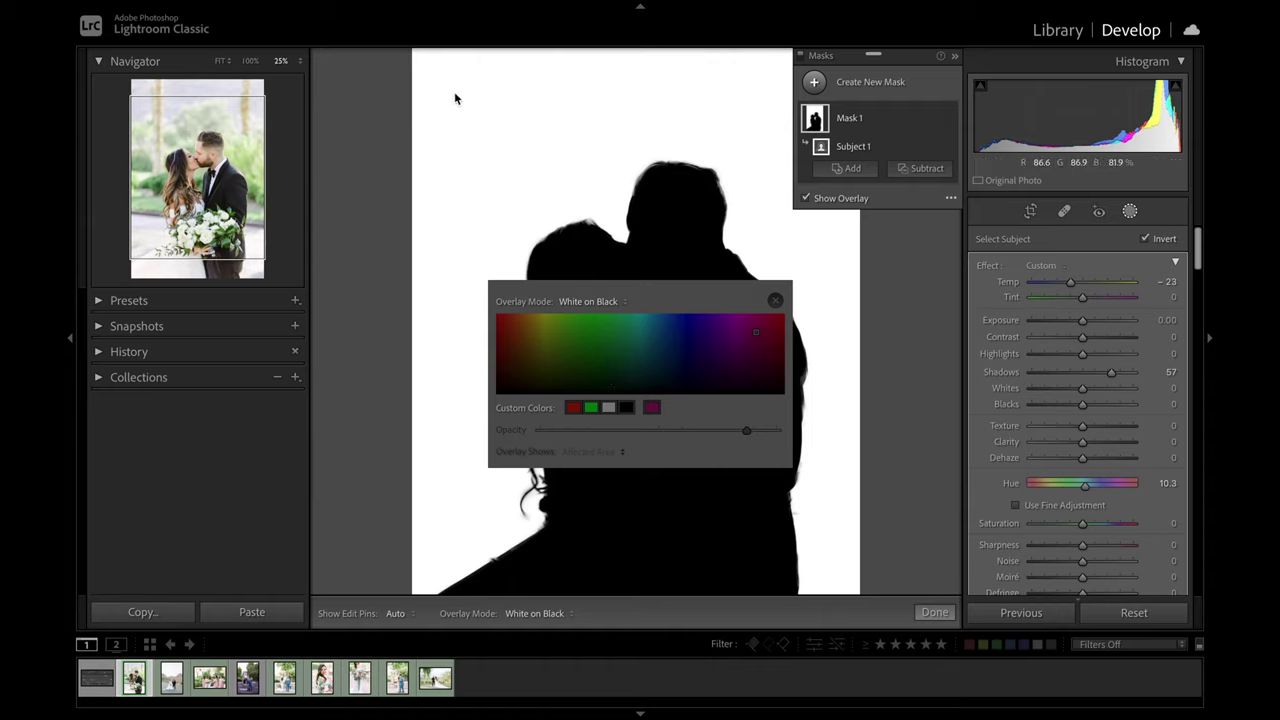
# Return the overlay to Color Overlay mode and move to the desert-road photo.
pyautogui.click(600, 301)
pyautogui.click(585, 213)
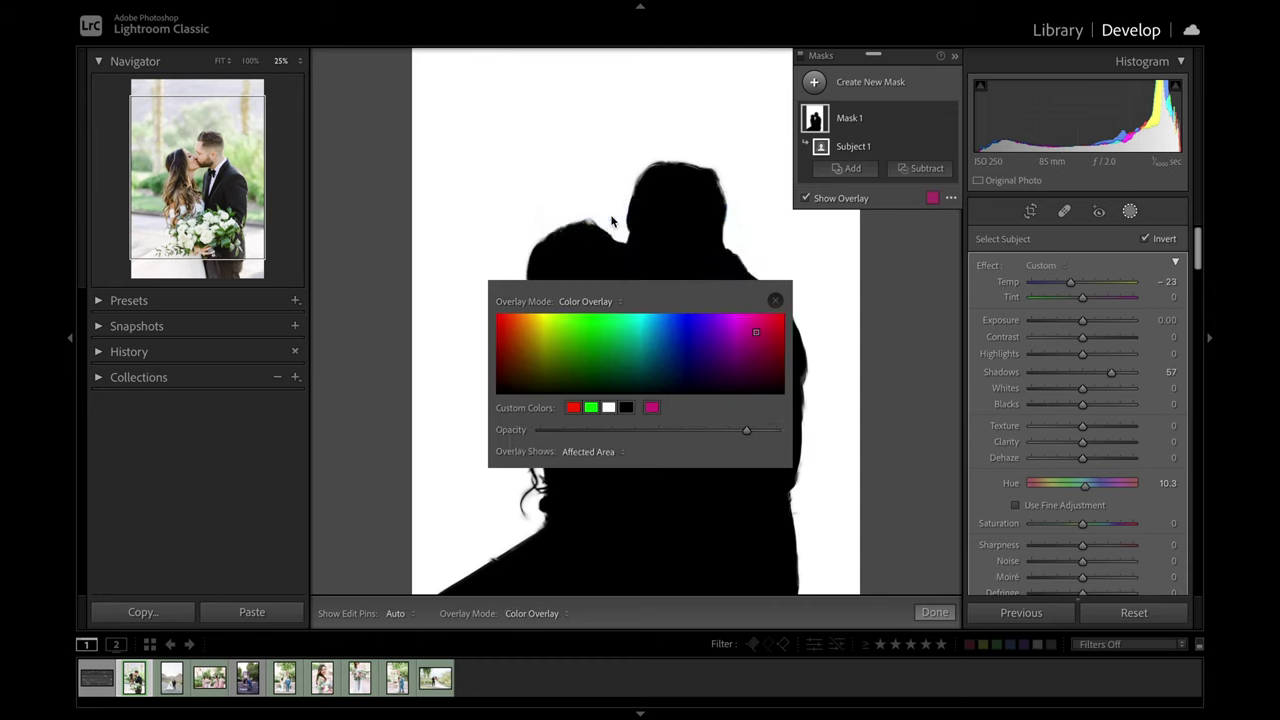
pyautogui.click(774, 302)
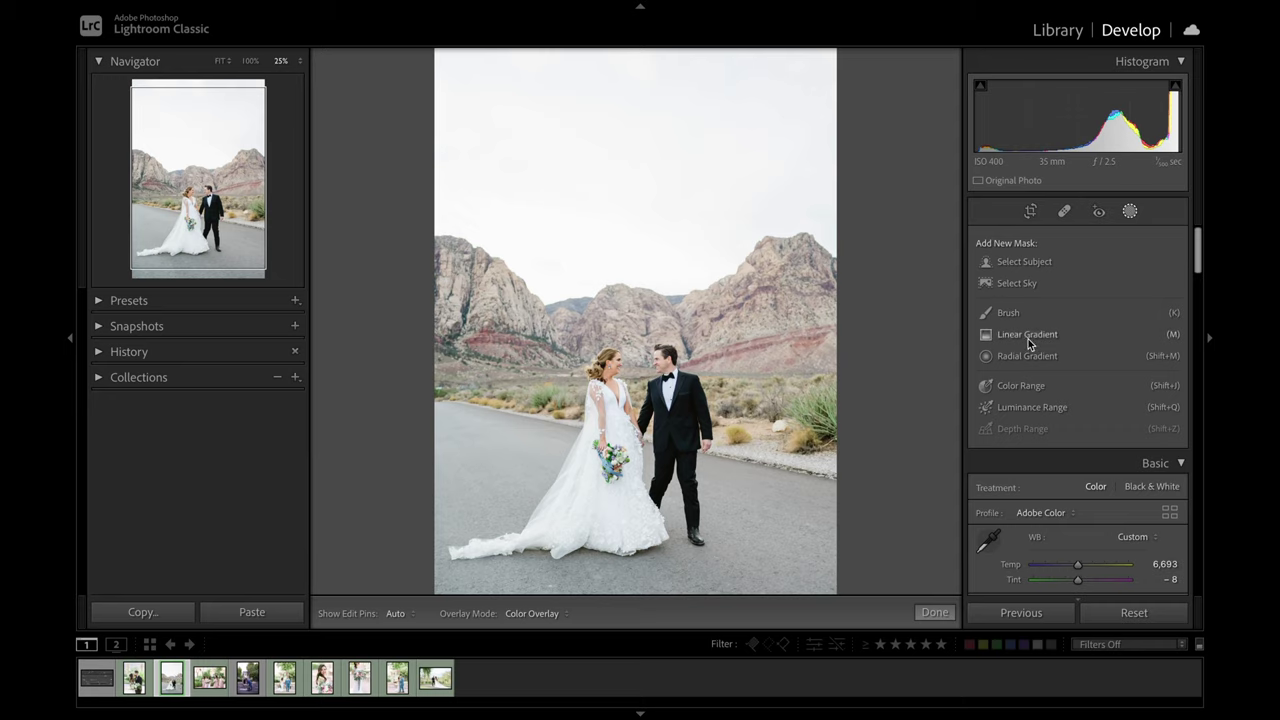
# Add a Select Sky mask with Temp −19, Exposure −0.92 and Highlights −30.
pyautogui.click(1014, 283)
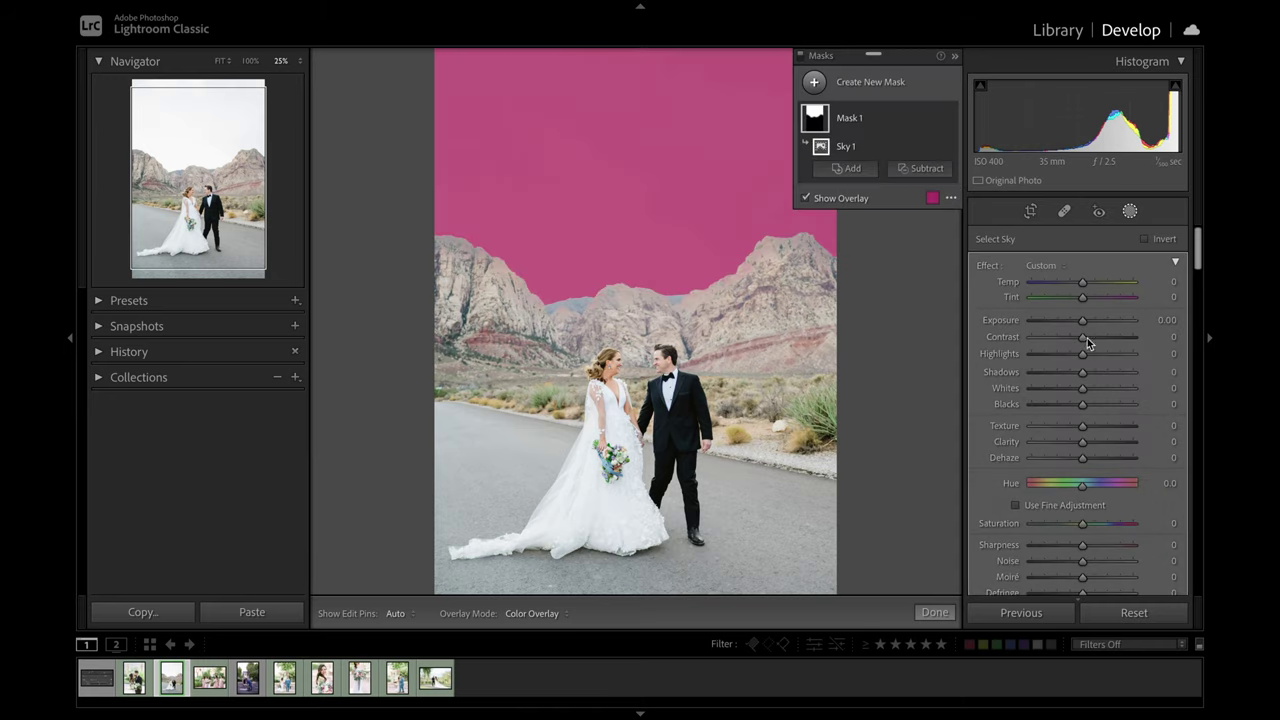
pyautogui.moveTo(1078, 332)
pyautogui.mouseDown()
pyautogui.moveTo(1070, 284)
pyautogui.moveTo(1068, 355)
pyautogui.mouseUp()
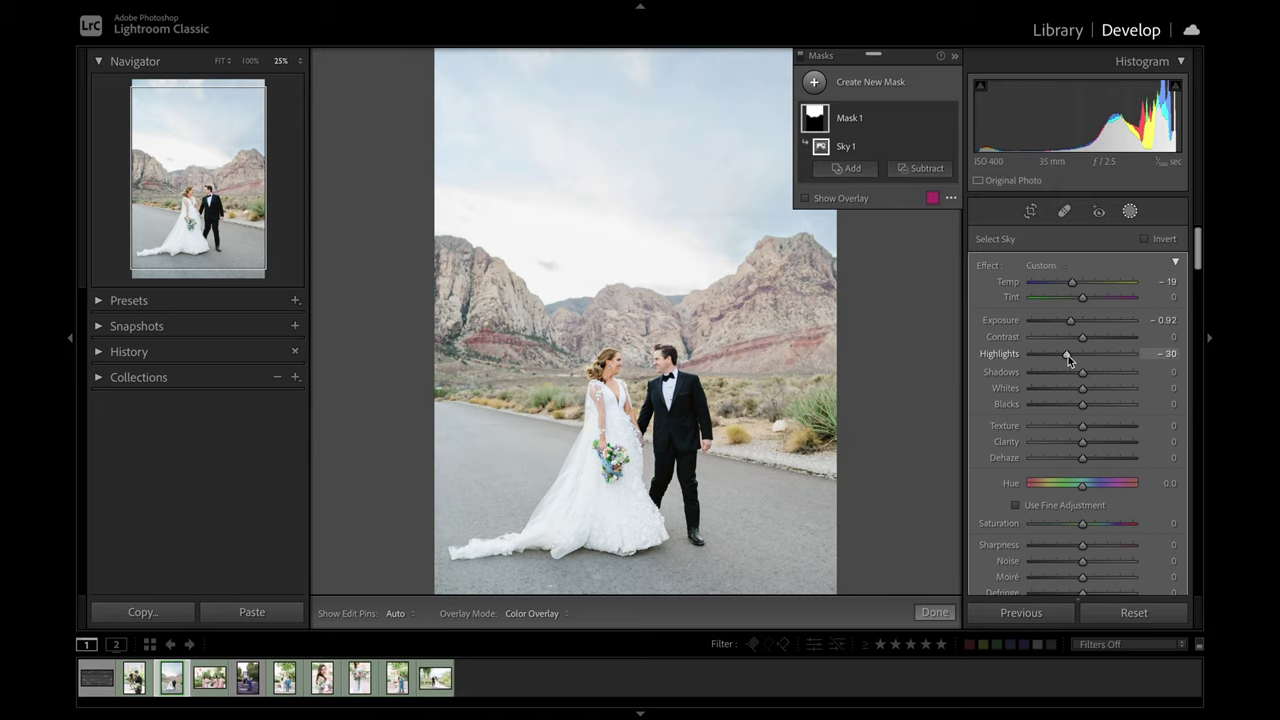
pyautogui.hotkey('shift', 'w')
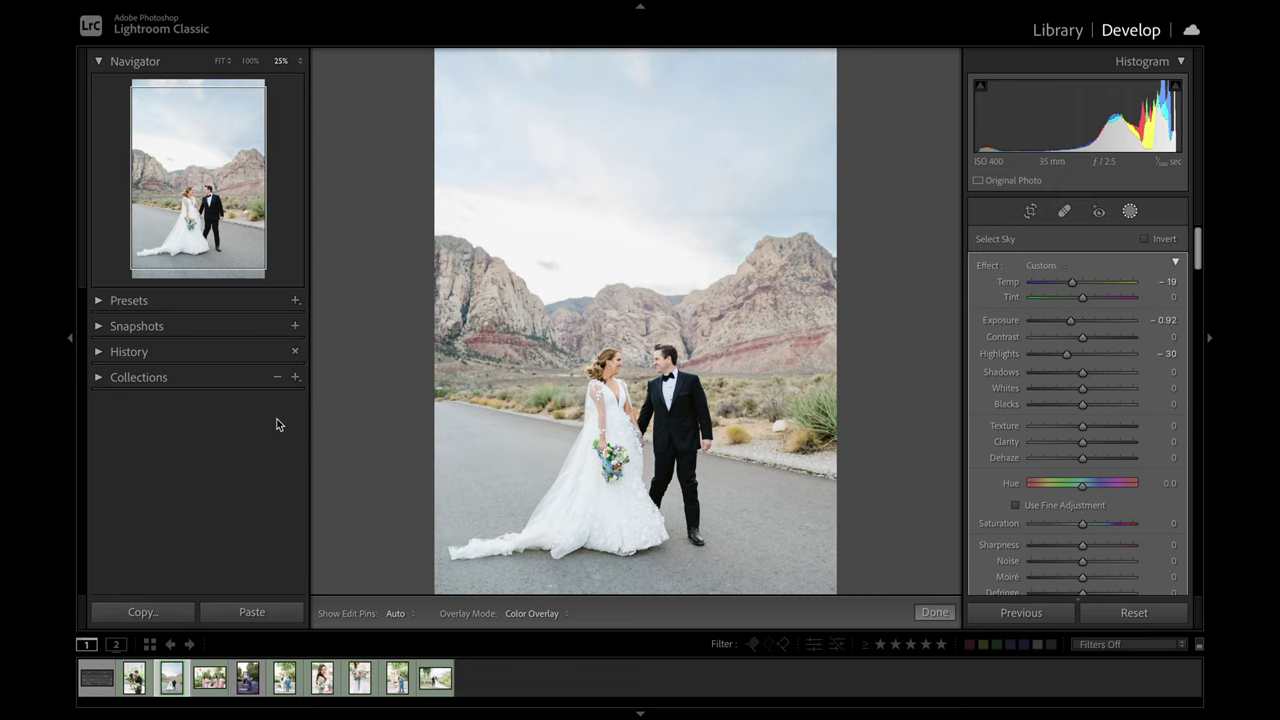
# Start a new brush mask at flow 60 and paint it across the mountains.
pyautogui.click(1130, 212)
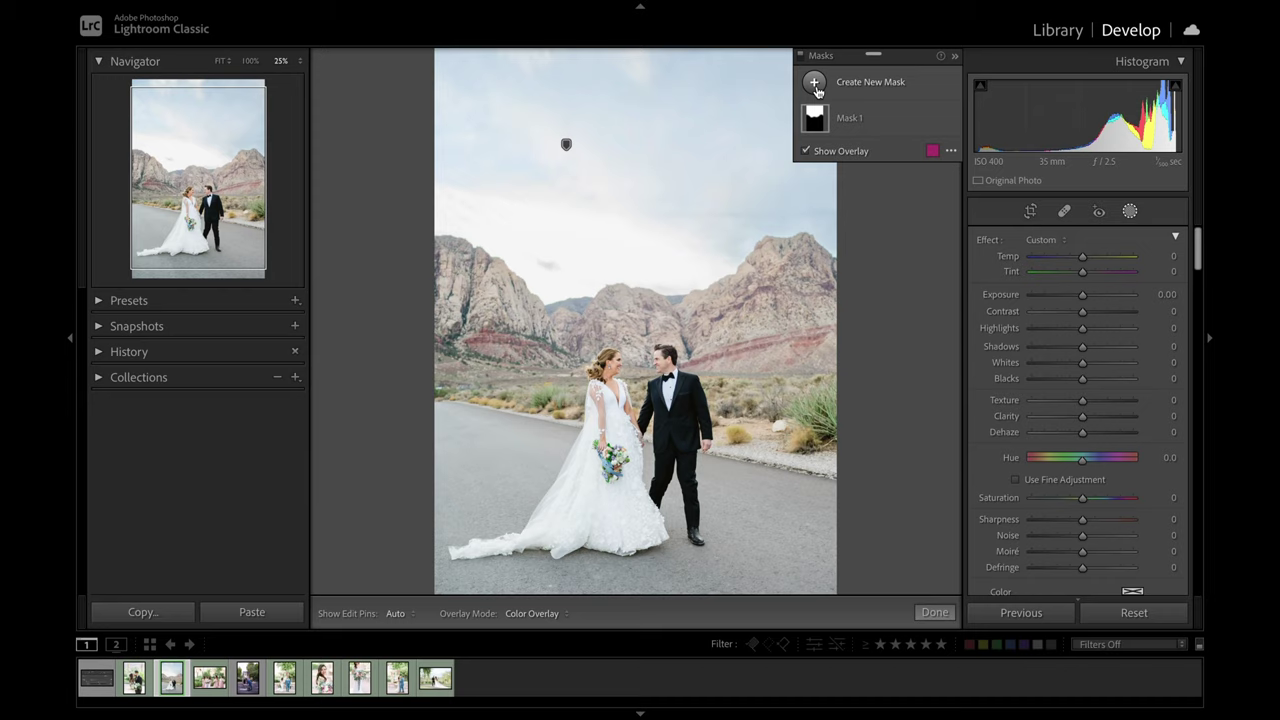
pyautogui.click(815, 83)
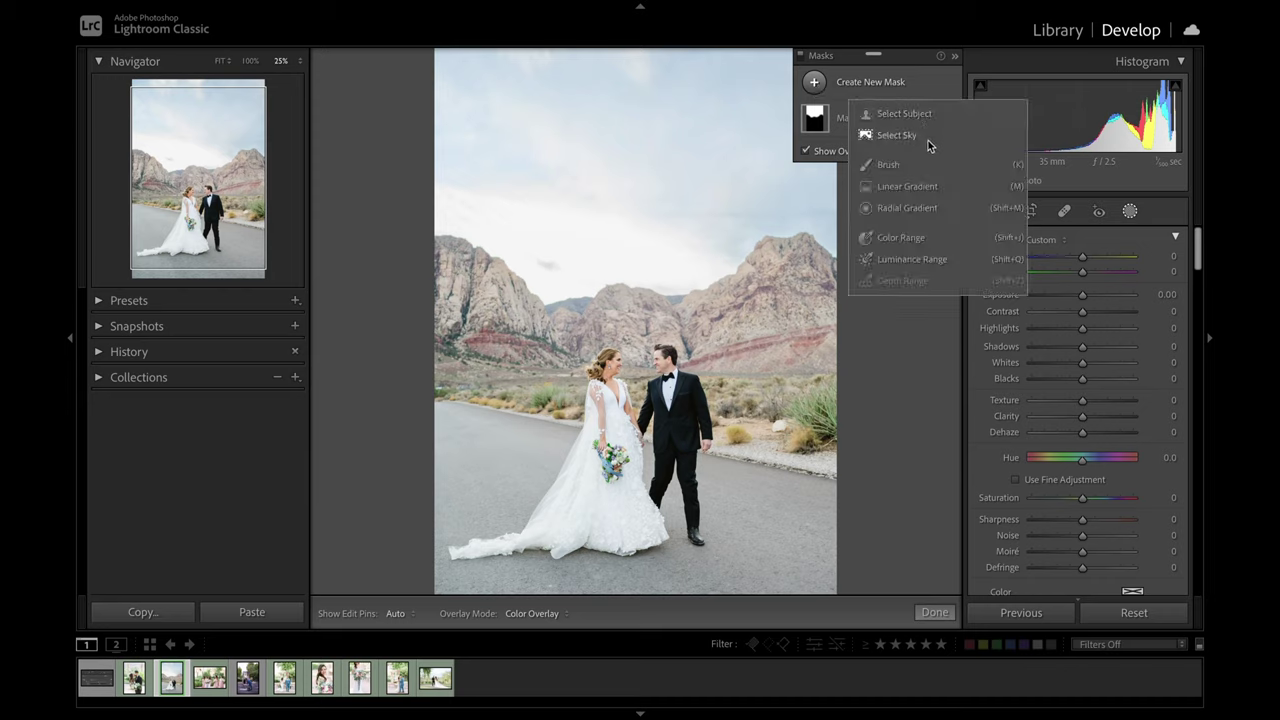
pyautogui.click(889, 165)
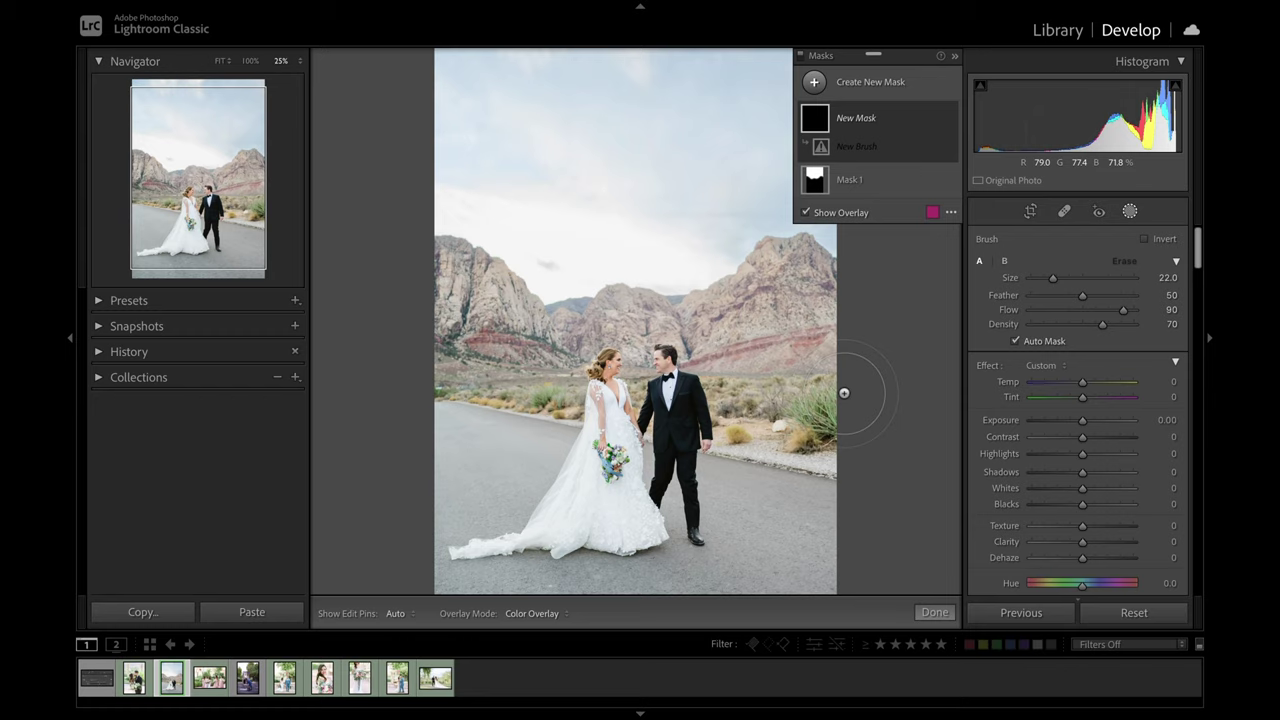
pyautogui.scroll(3, 844, 393)
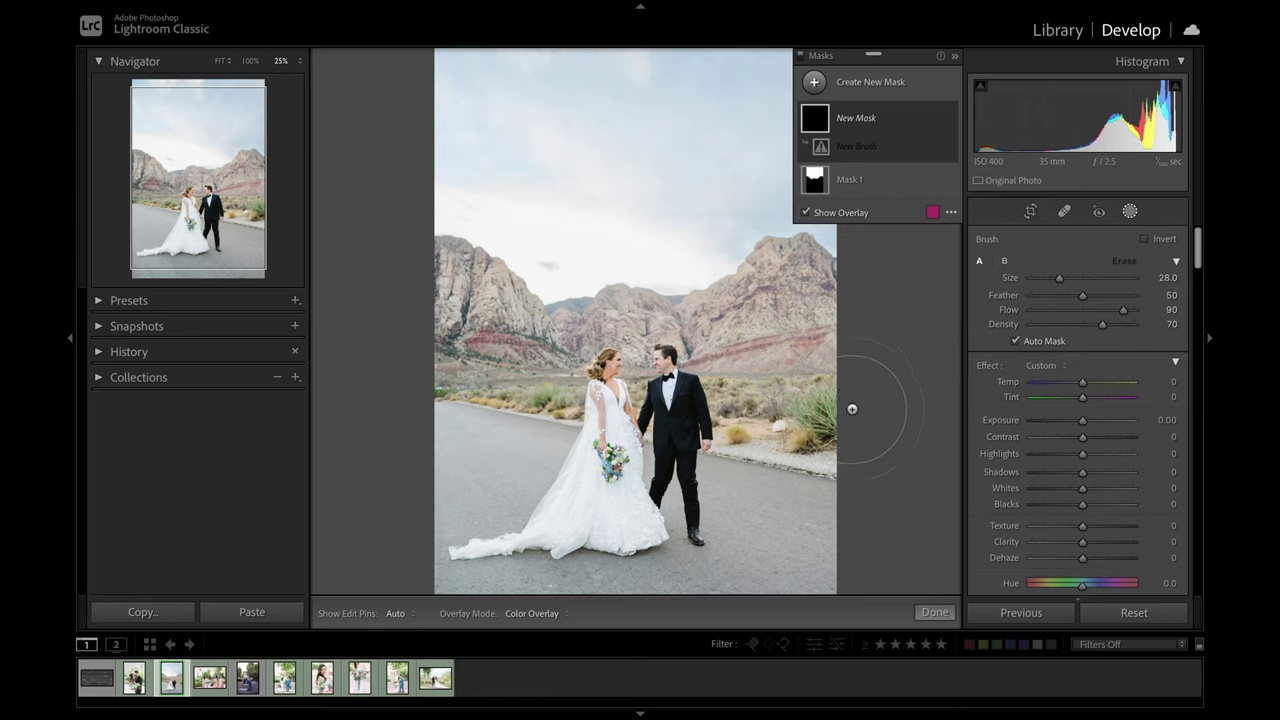
pyautogui.press('6')
pyautogui.moveTo(852, 408)
pyautogui.mouseDown()
pyautogui.moveTo(630, 340)
pyautogui.moveTo(414, 309)
pyautogui.moveTo(457, 272)
pyautogui.mouseUp()
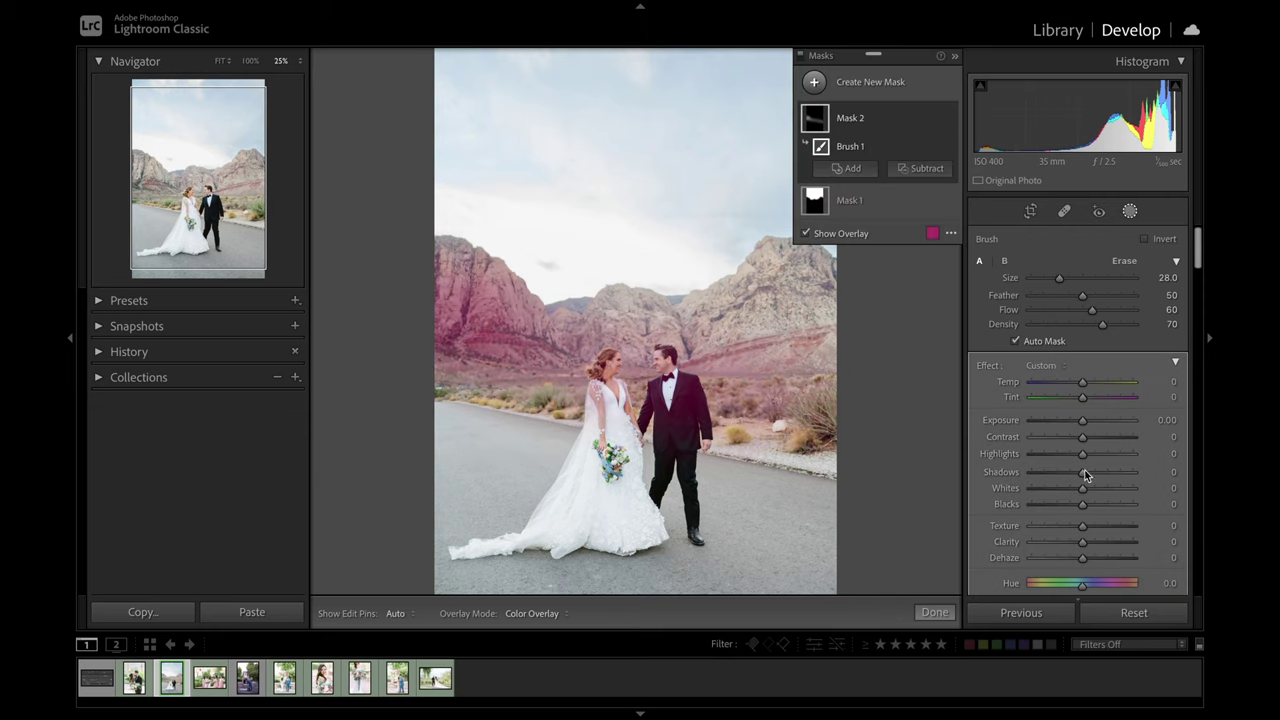
# Set the mountain mask to Temp 22, Shadows 29, Blacks 27 and Contrast −15.
pyautogui.moveTo(1084, 472); pyautogui.dragTo(1097, 473)
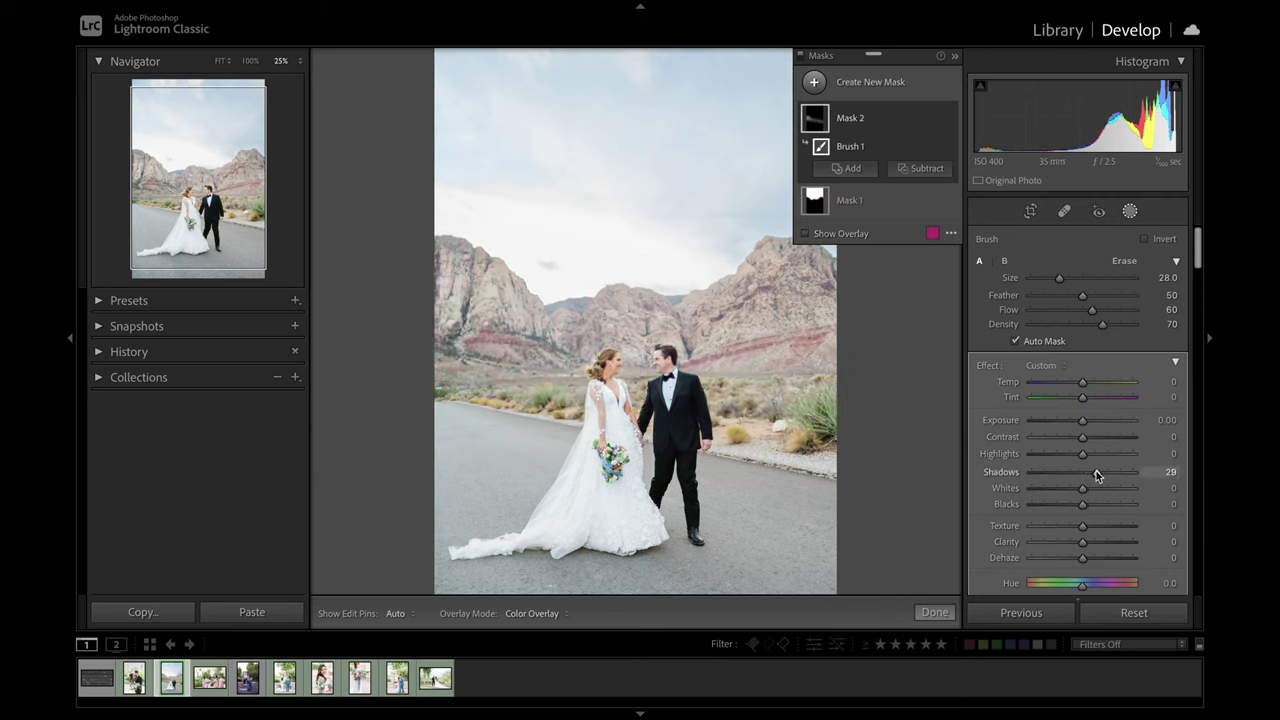
pyautogui.moveTo(1084, 384); pyautogui.dragTo(1094, 383)
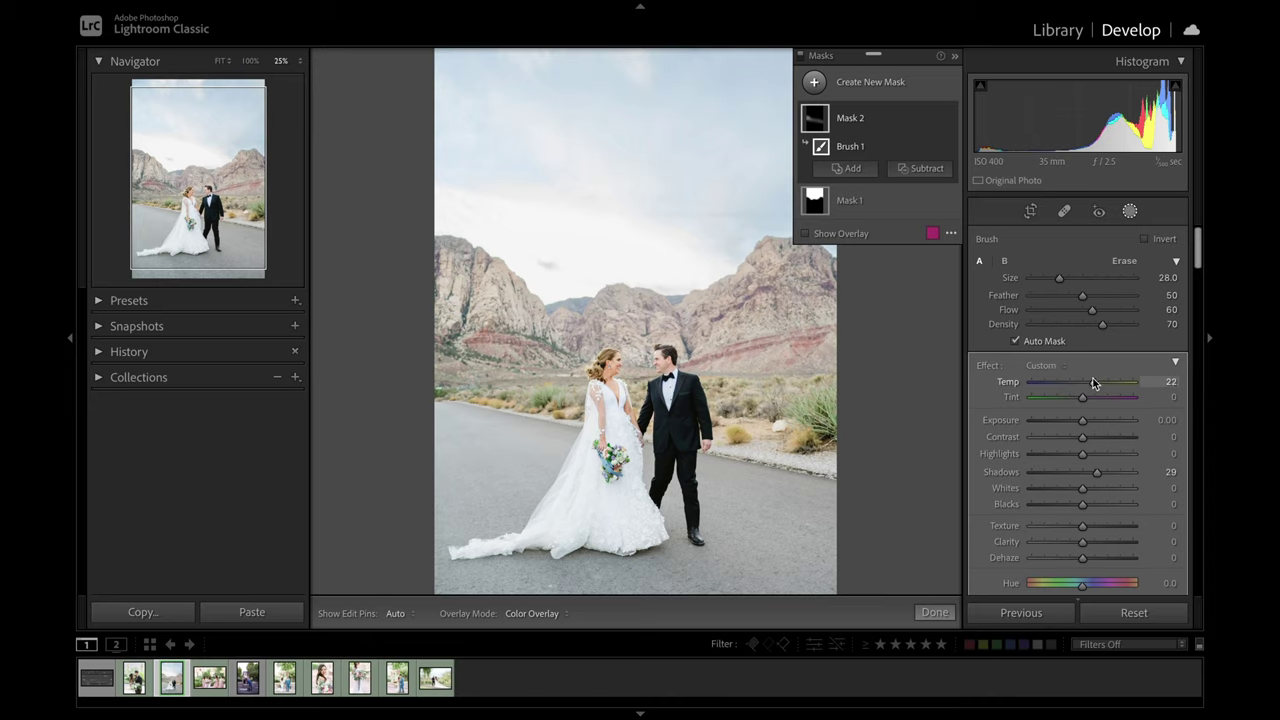
pyautogui.press('h')
pyautogui.press('4')
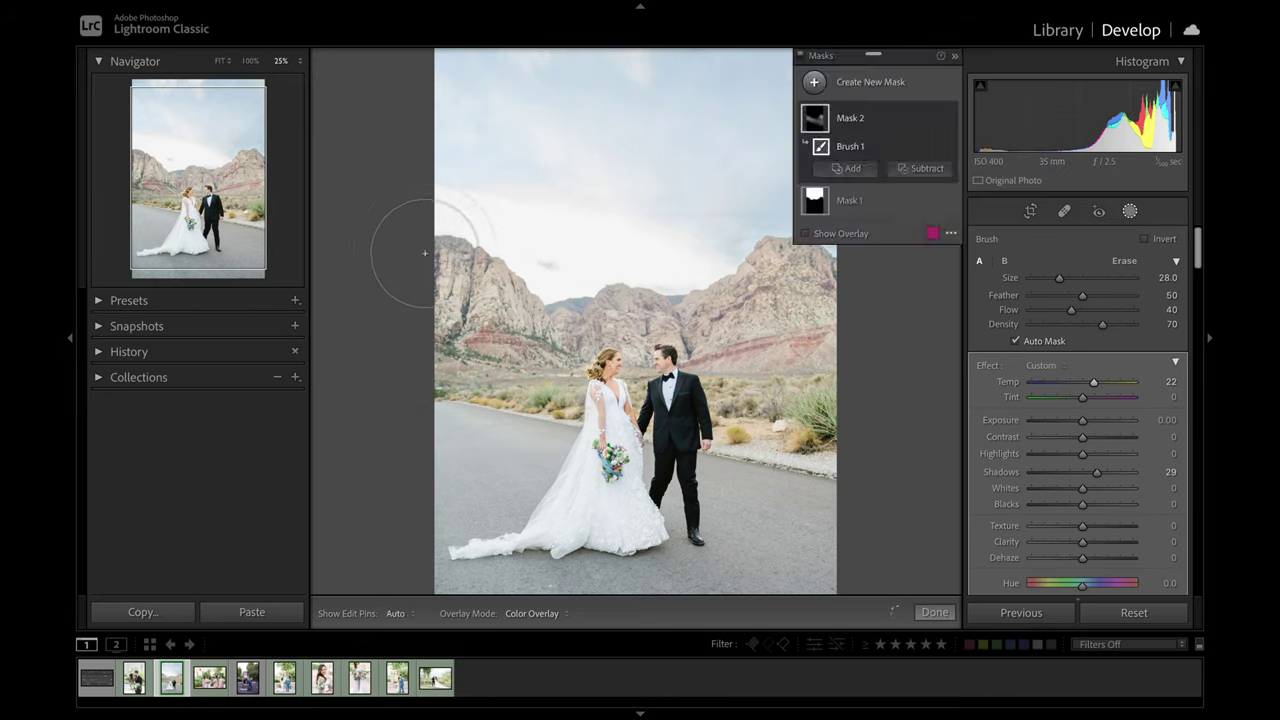
pyautogui.press('h')
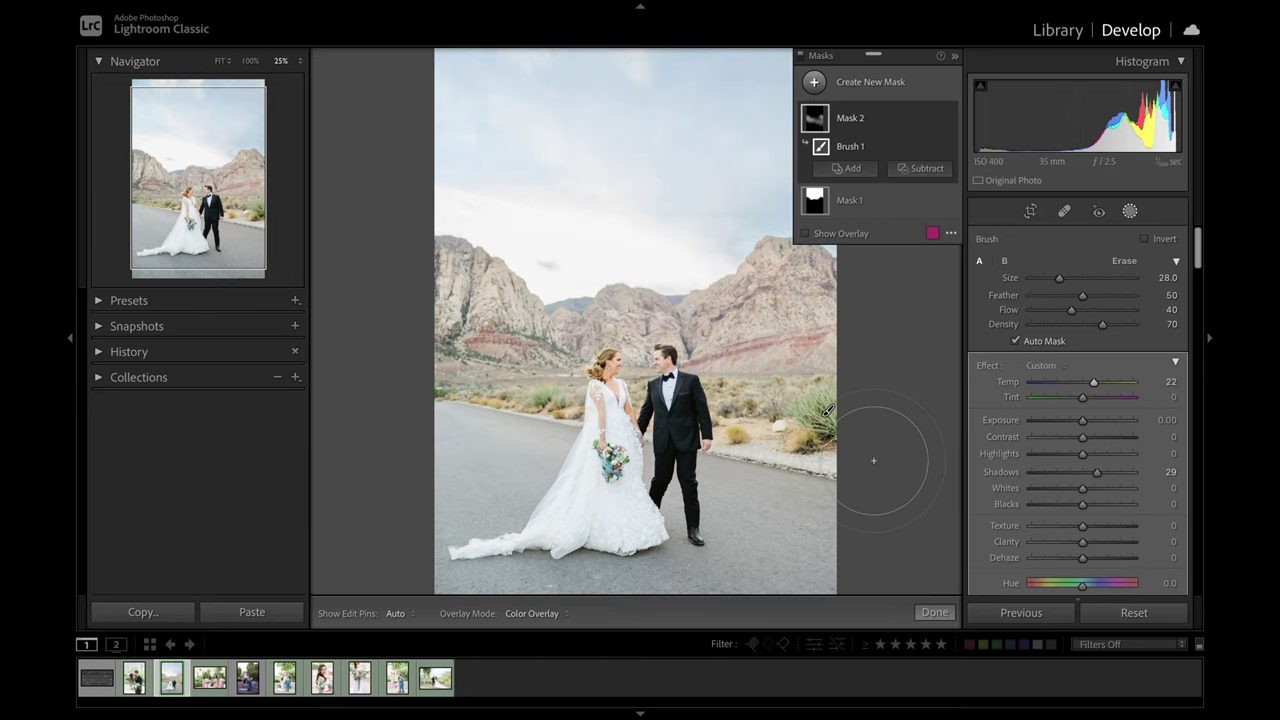
pyautogui.click(1095, 505)
pyautogui.moveTo(1082, 437); pyautogui.dragTo(1076, 442)
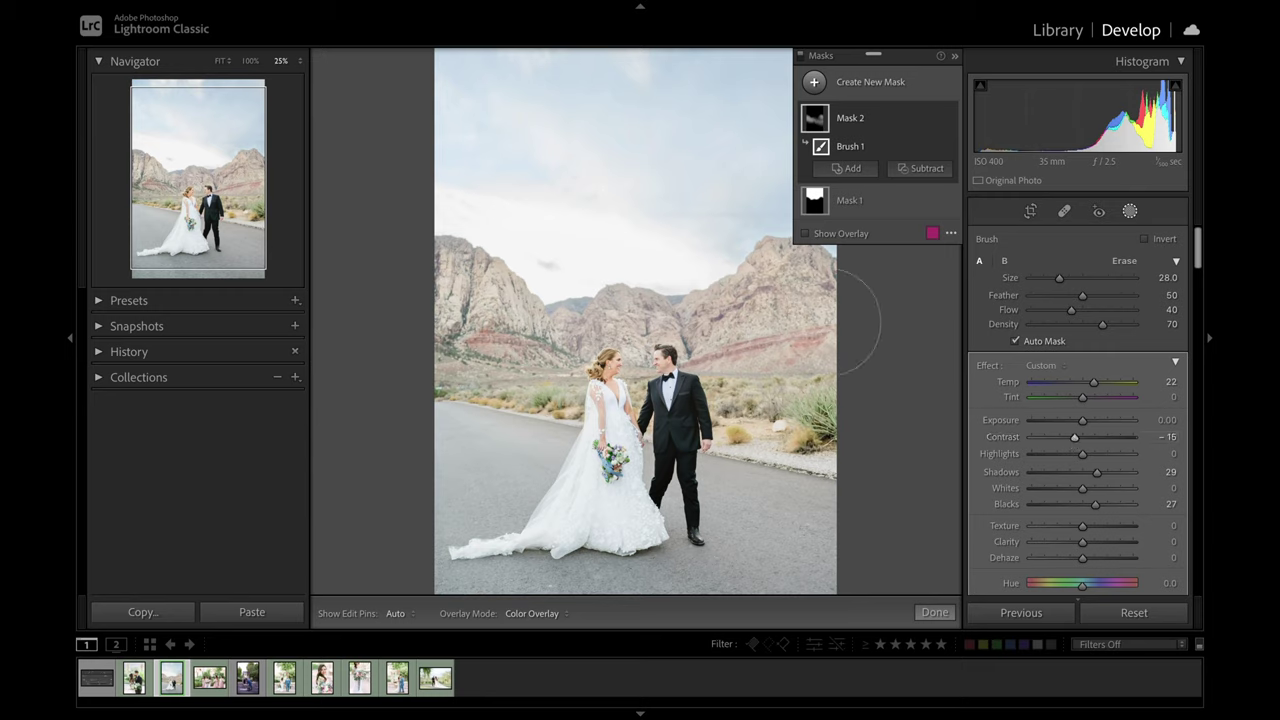
pyautogui.press('o')
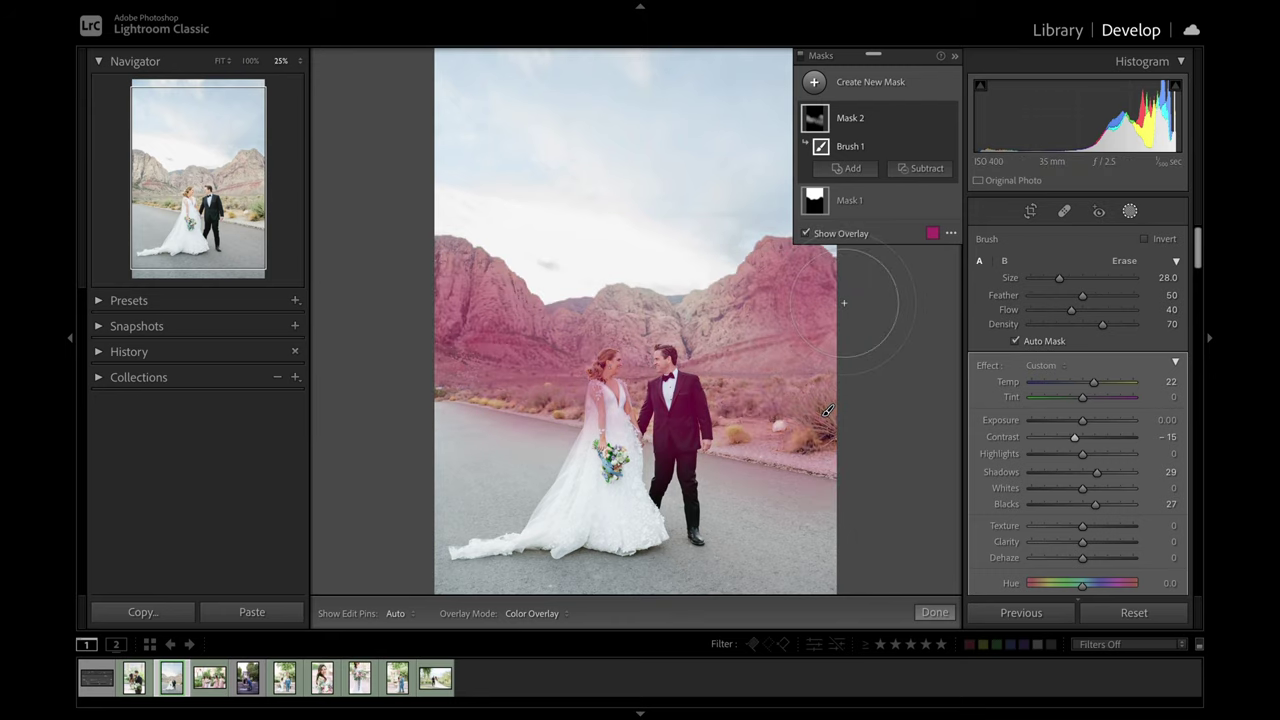
pyautogui.press('o')
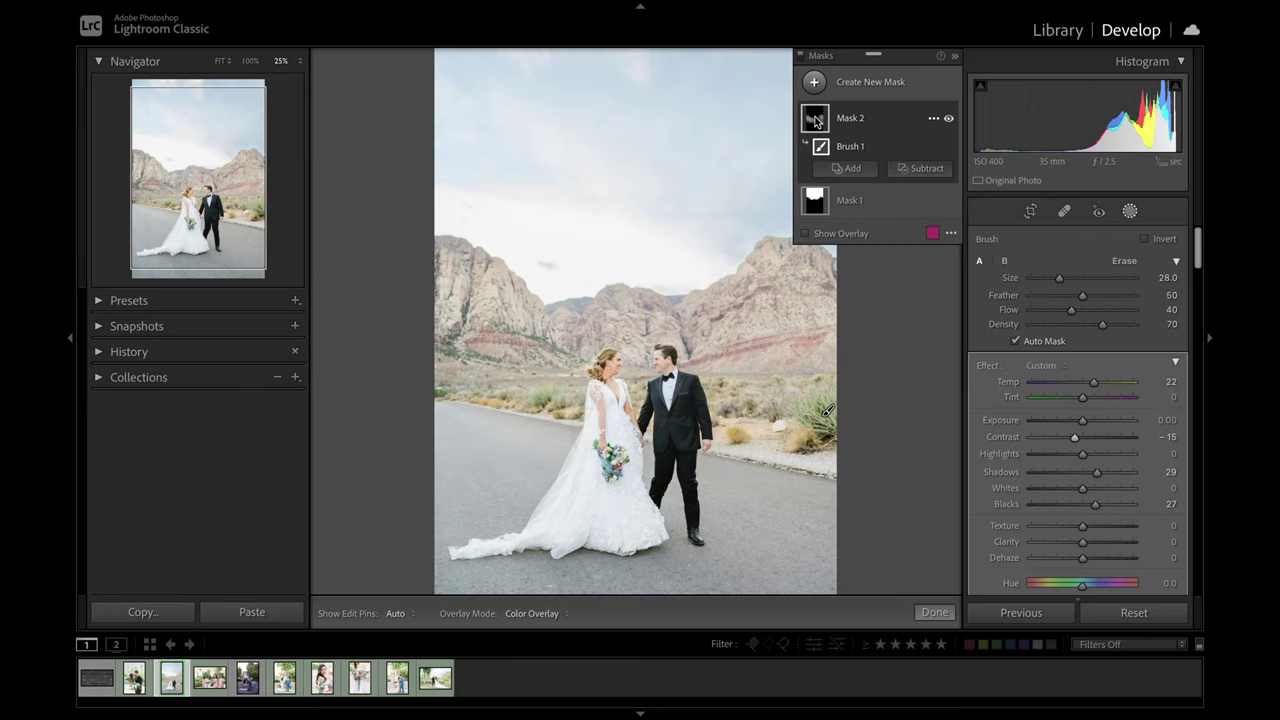
pyautogui.moveTo(817, 121)
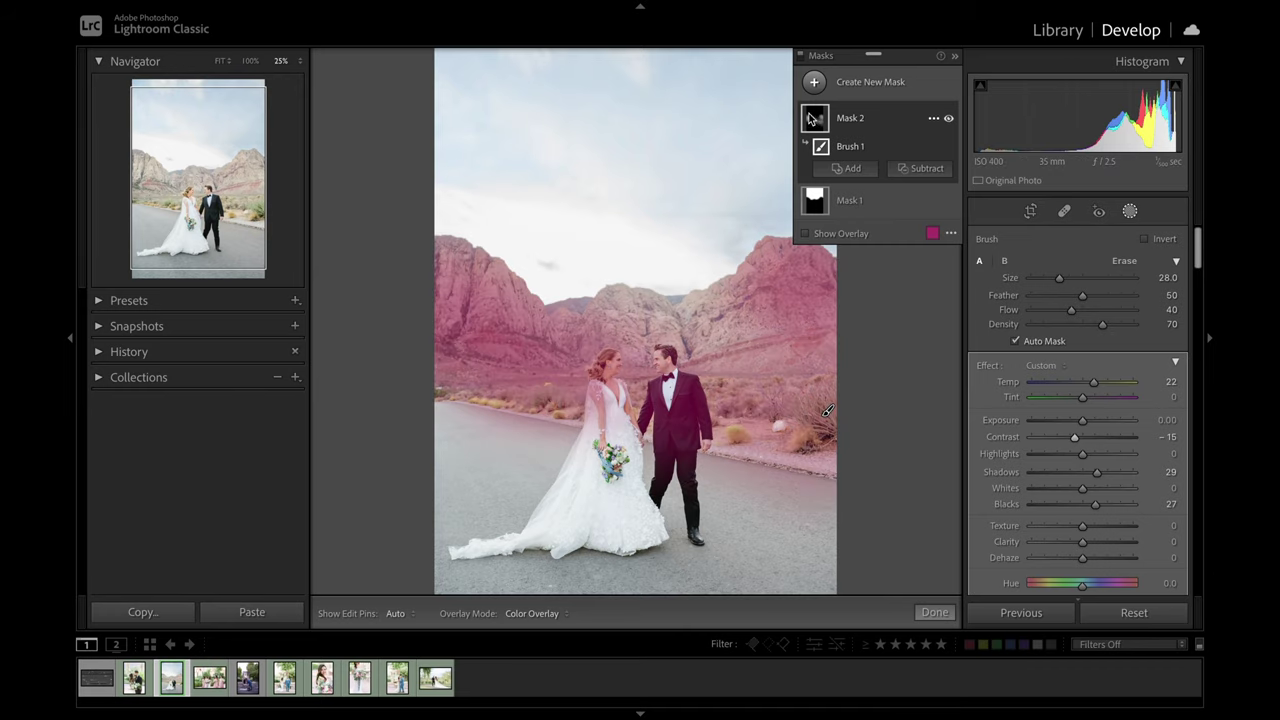
# Subtract the detected couple from Mask 2 and toggle the mask to compare before and after.
pyautogui.click(927, 170)
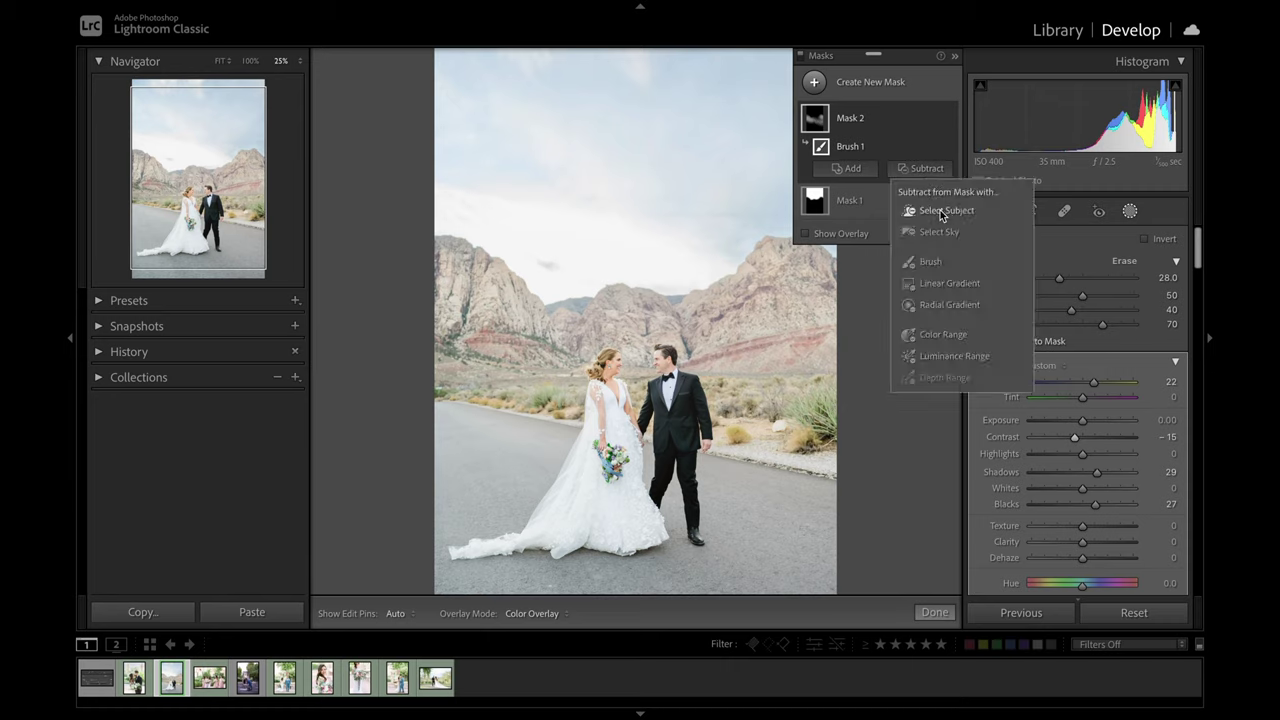
pyautogui.click(941, 212)
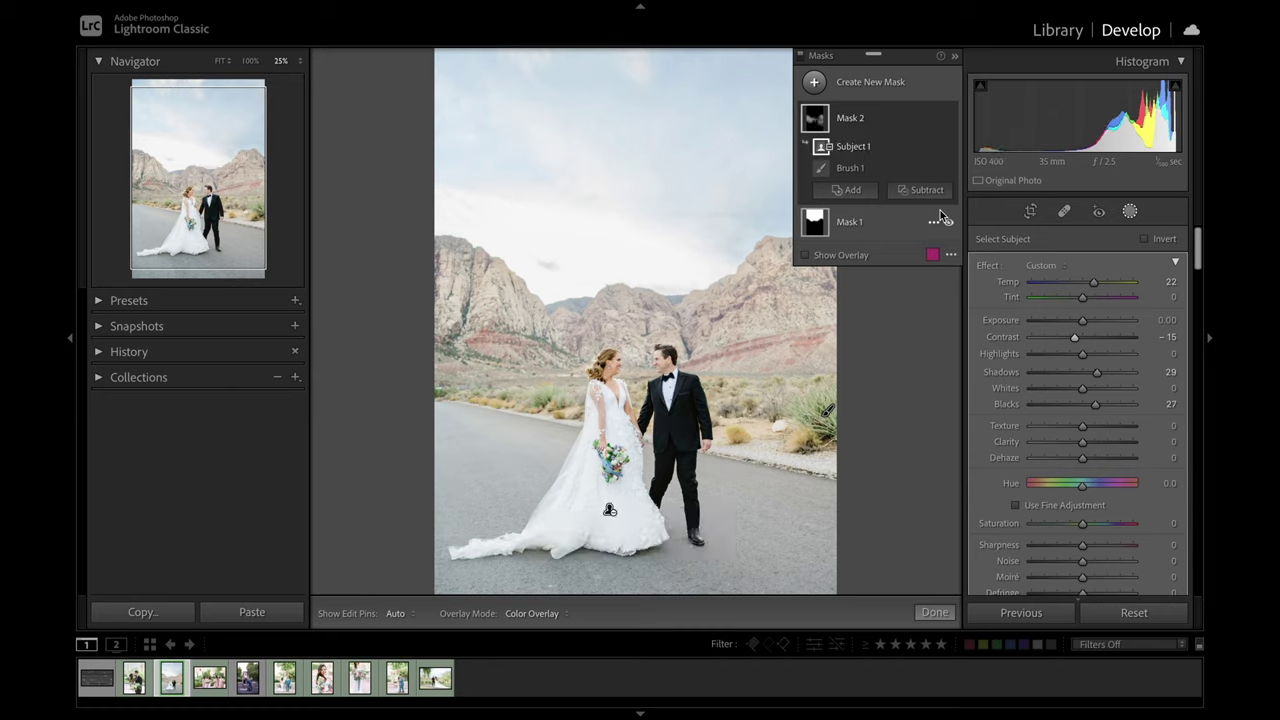
pyautogui.moveTo(820, 120)
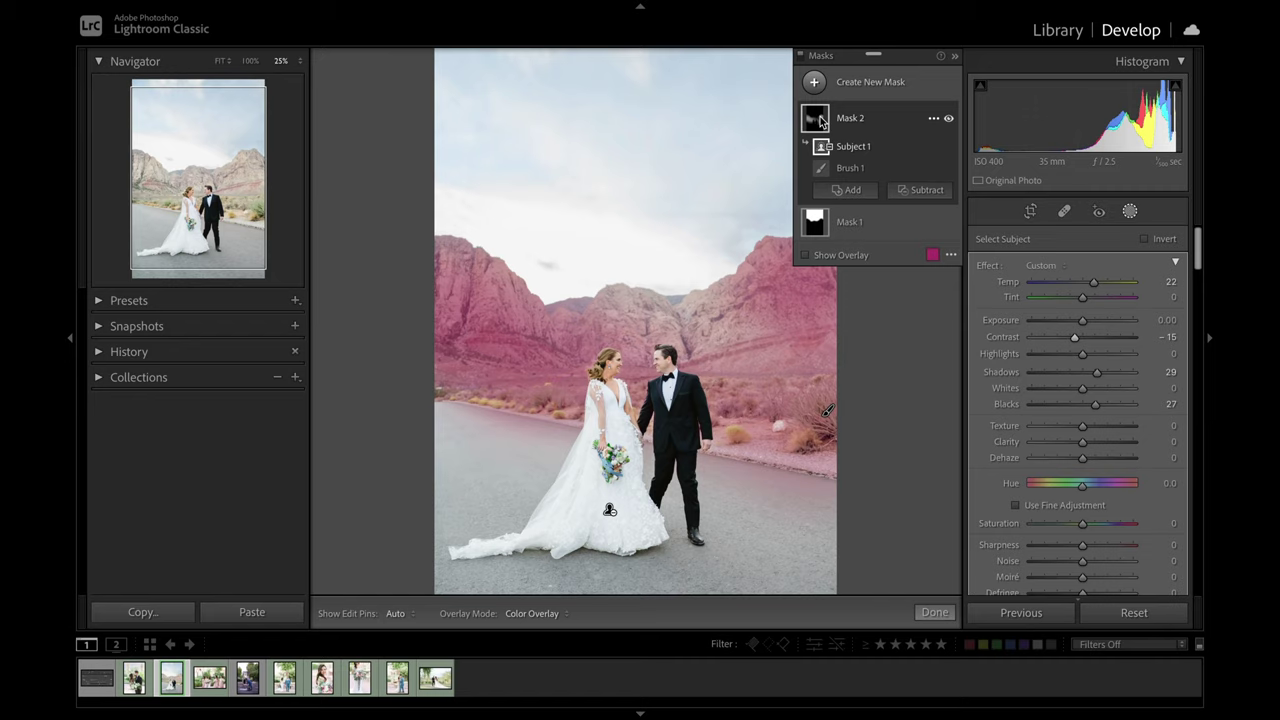
pyautogui.click(948, 119)
pyautogui.click(948, 119)
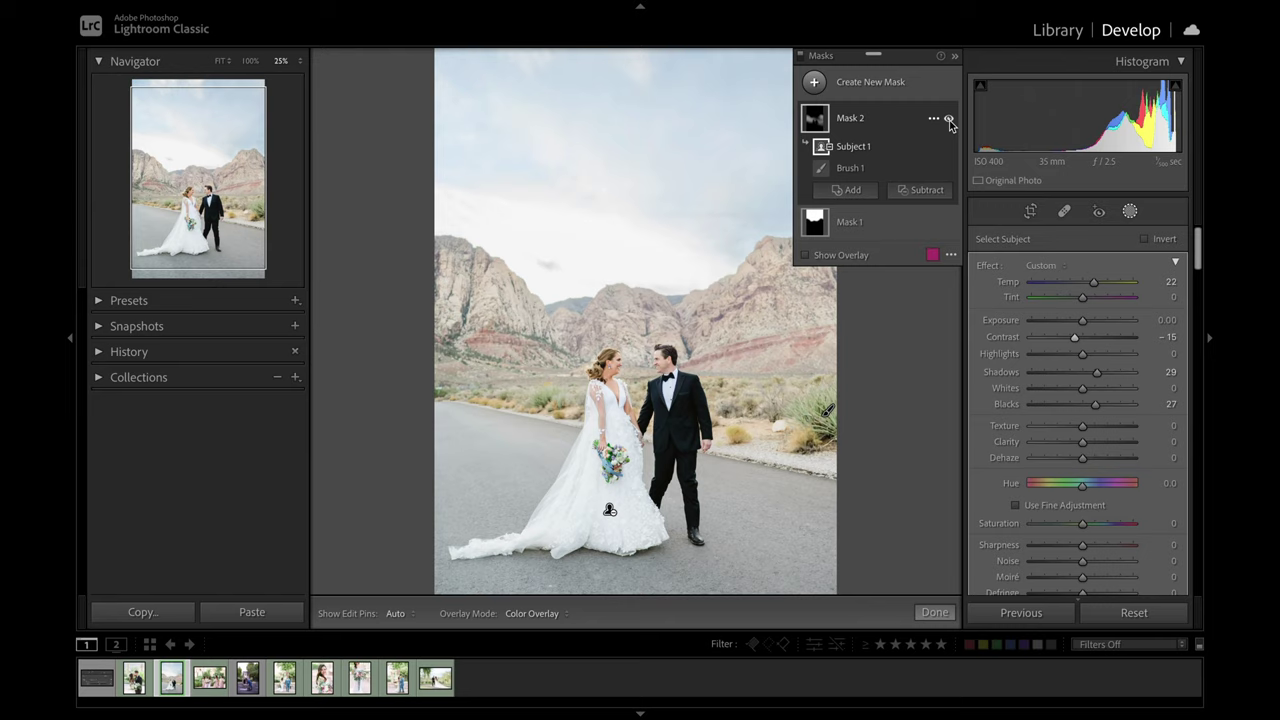
pyautogui.click(948, 119)
pyautogui.click(948, 119)
pyautogui.click(948, 119)
pyautogui.click(948, 119)
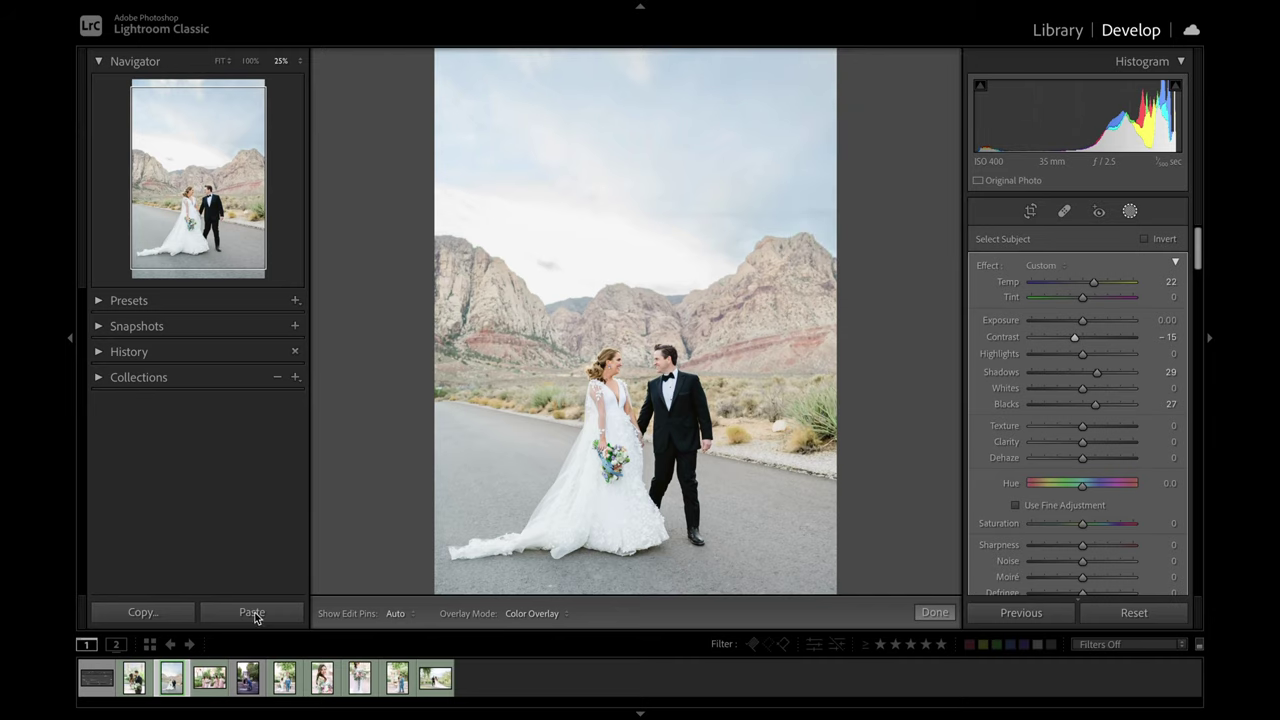
# Open the bridesmaids photo, add a Select Subject mask and zoom in to check its edges.
pyautogui.click(213, 684)
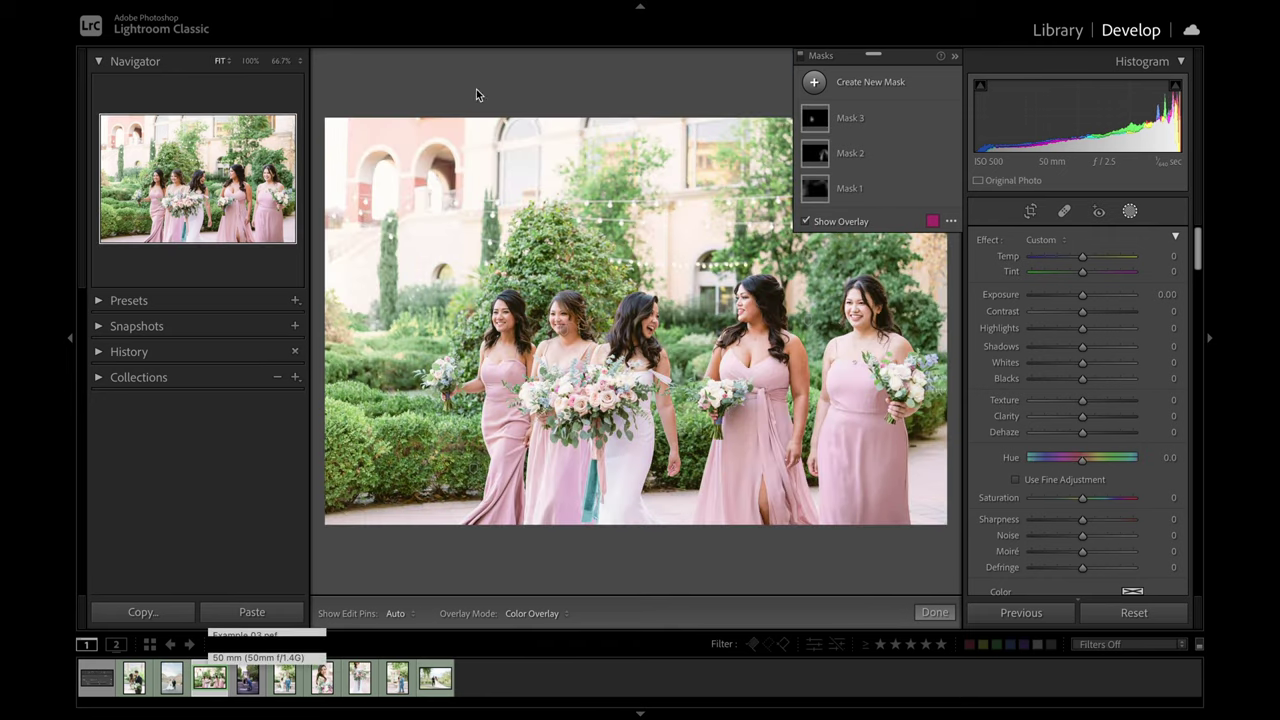
pyautogui.click(815, 82)
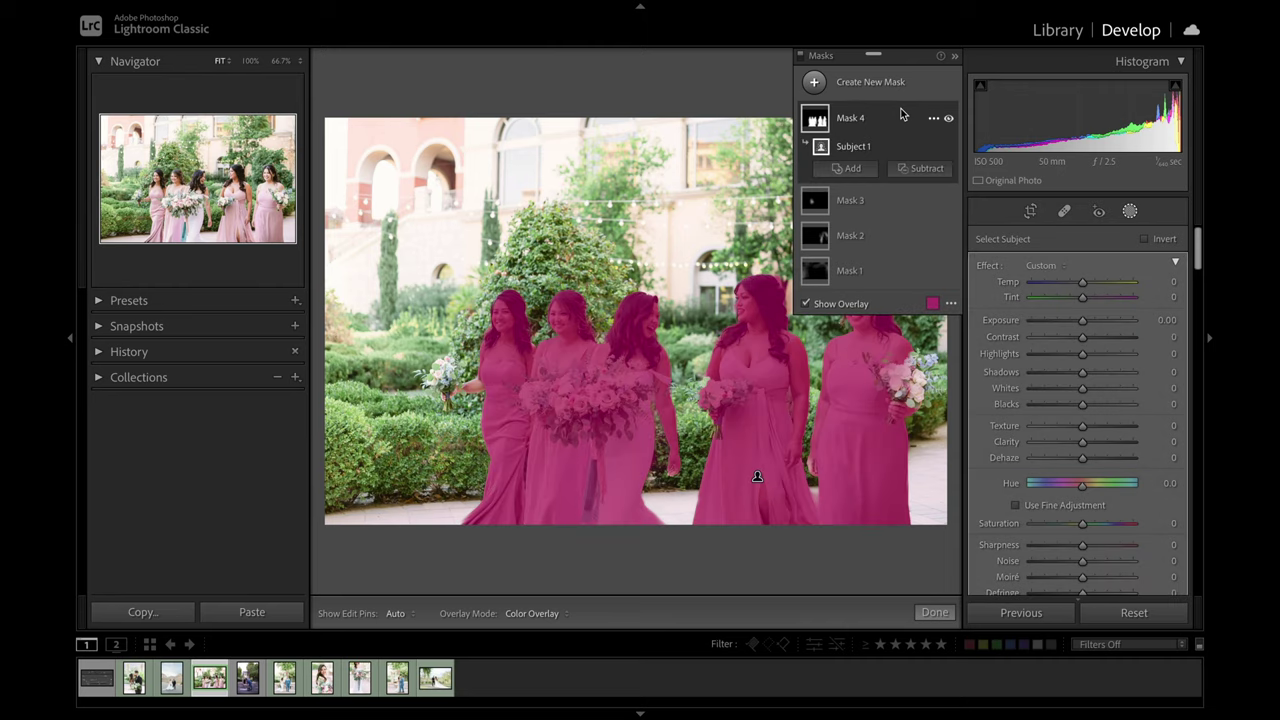
pyautogui.click(830, 413)
pyautogui.click(840, 405)
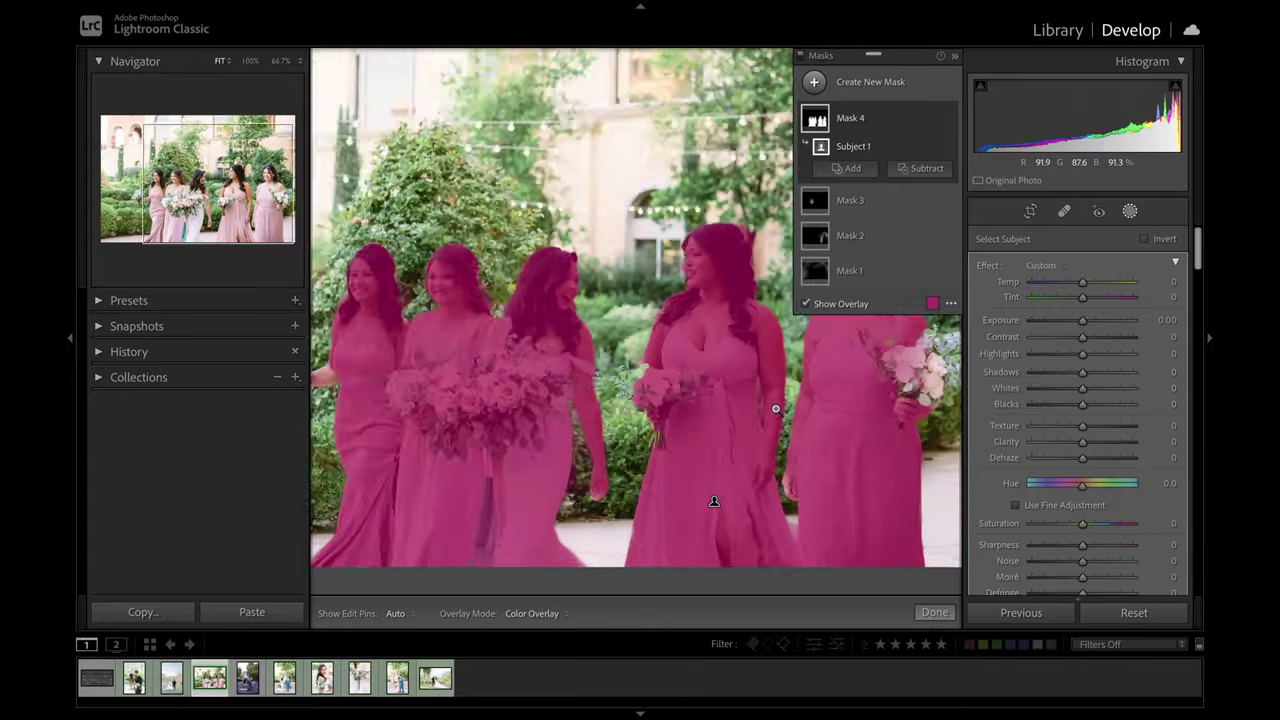
pyautogui.click(436, 380)
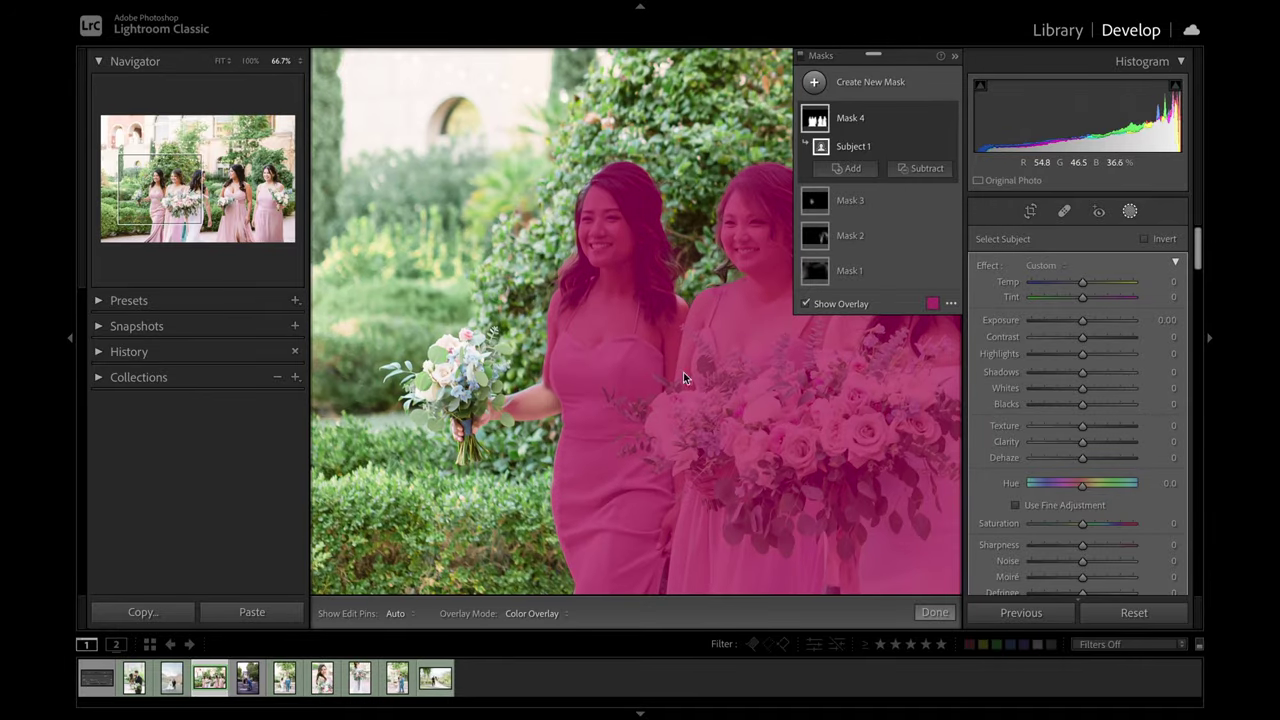
pyautogui.moveTo(828, 403); pyautogui.dragTo(531, 394)
pyautogui.moveTo(800, 440); pyautogui.dragTo(314, 443)
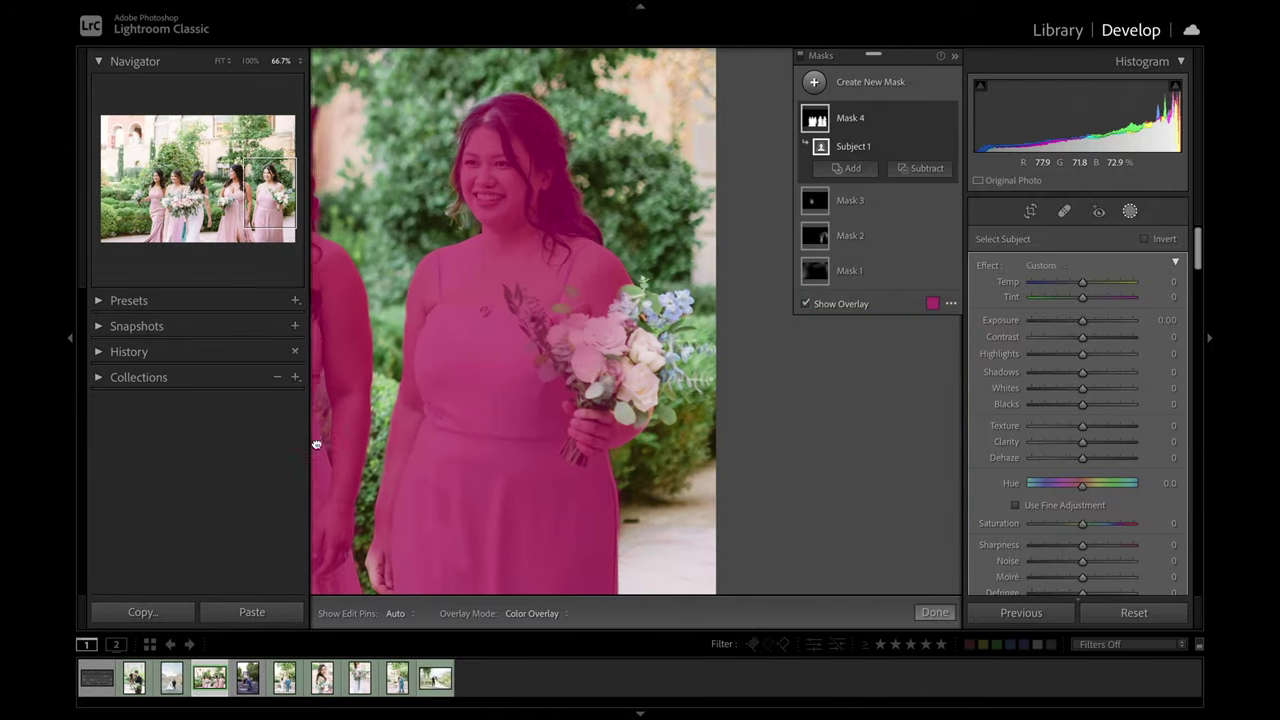
pyautogui.click(535, 253)
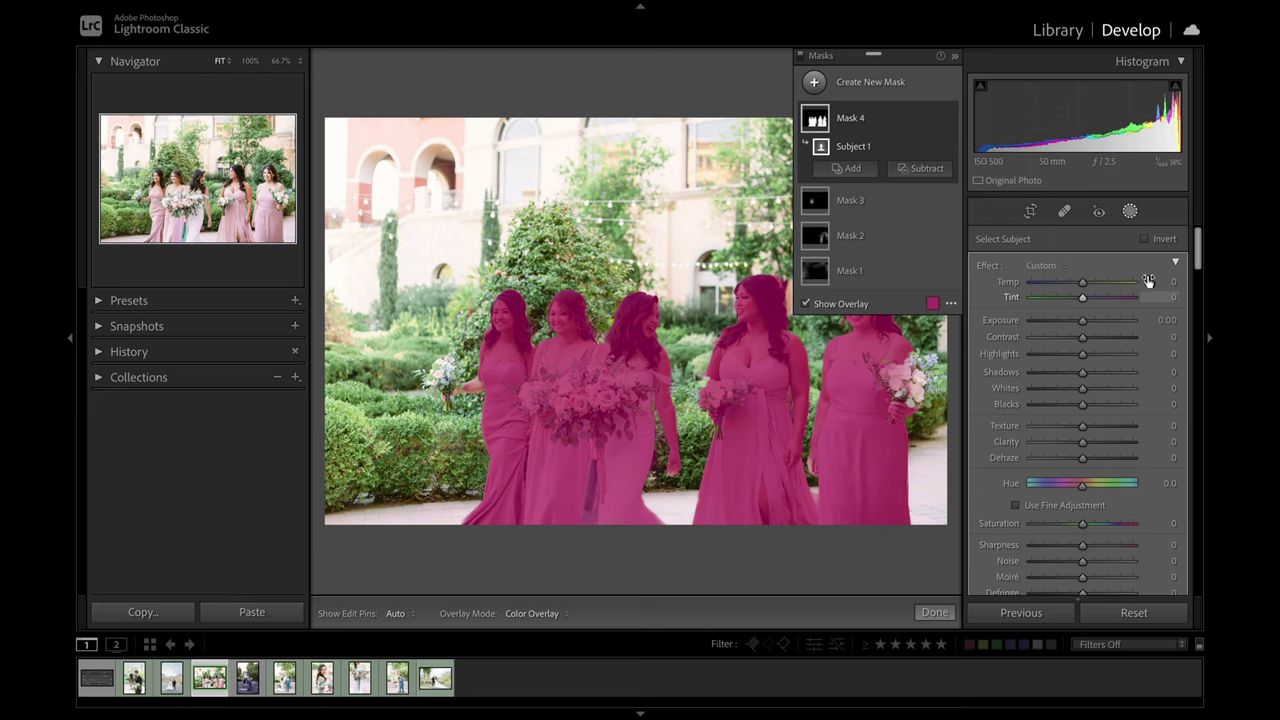
# Invert Mask 4 to the background and zoom in on the left bridesmaid.
pyautogui.click(1146, 239)
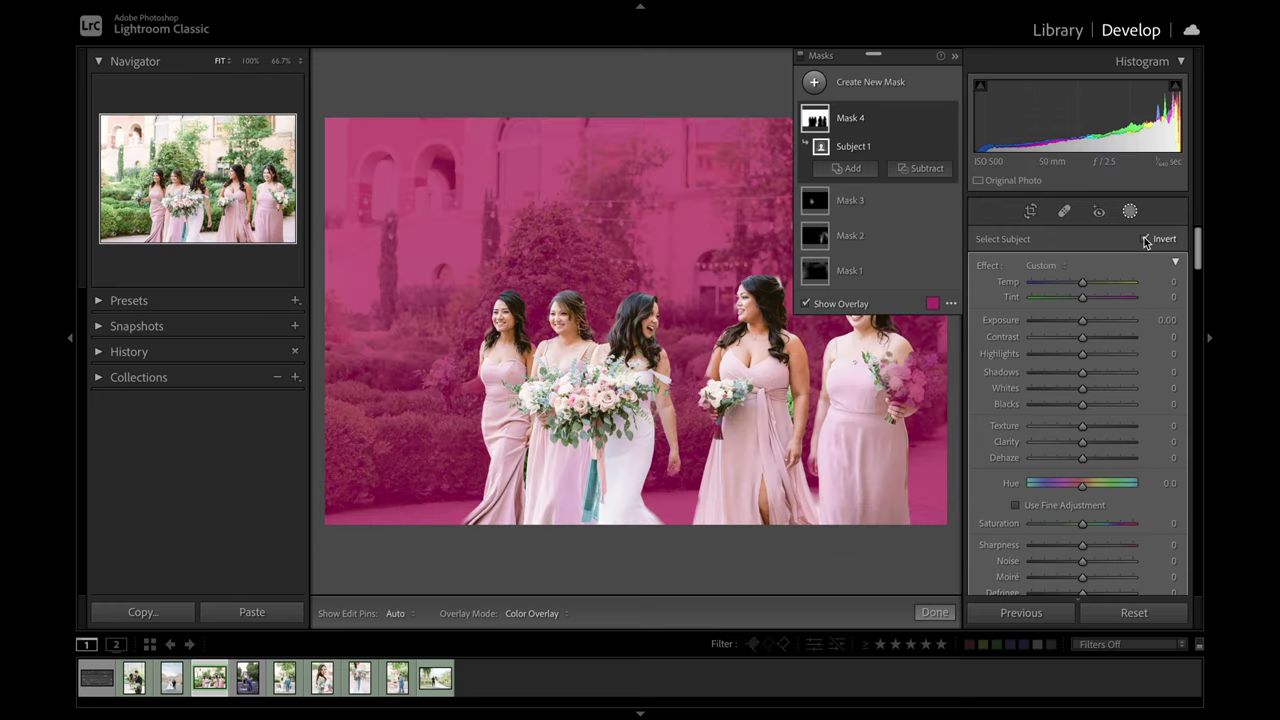
pyautogui.click(450, 385)
pyautogui.moveTo(449, 409); pyautogui.dragTo(531, 407)
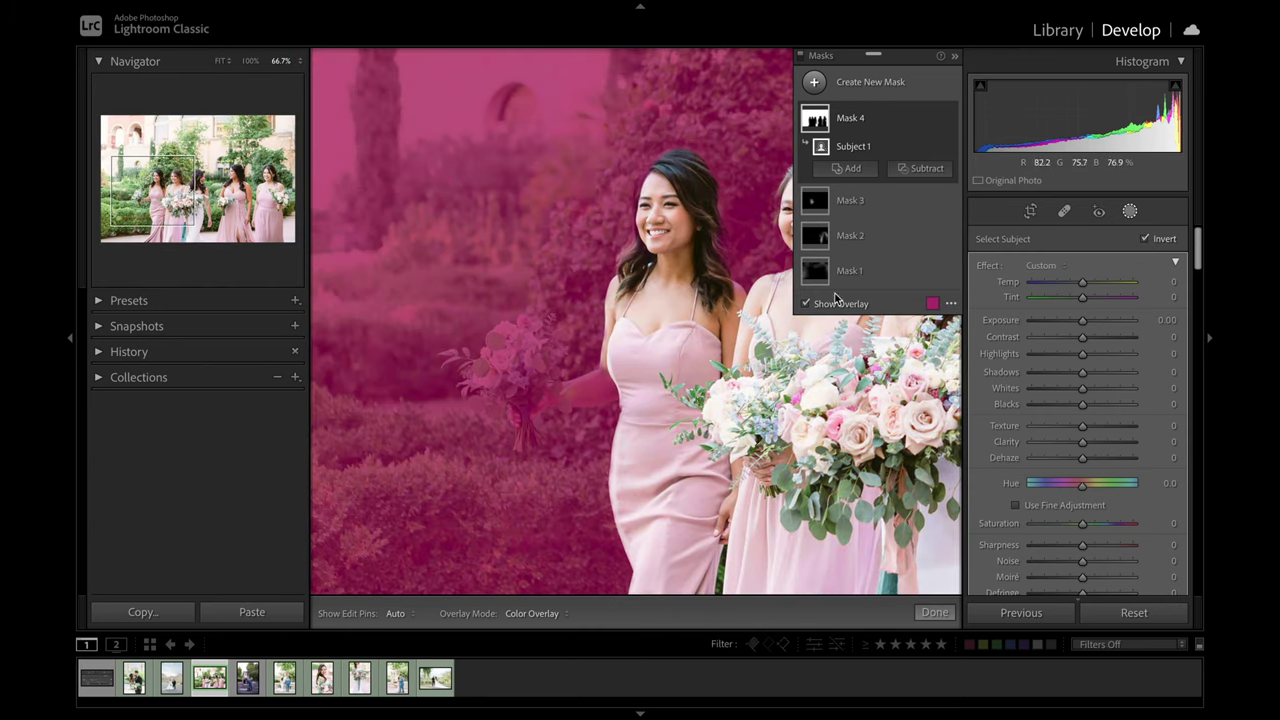
# Subtract with a brush at Size 7, Feather 50, Flow 90, Density 70 and Auto Mask on.
pyautogui.click(913, 169)
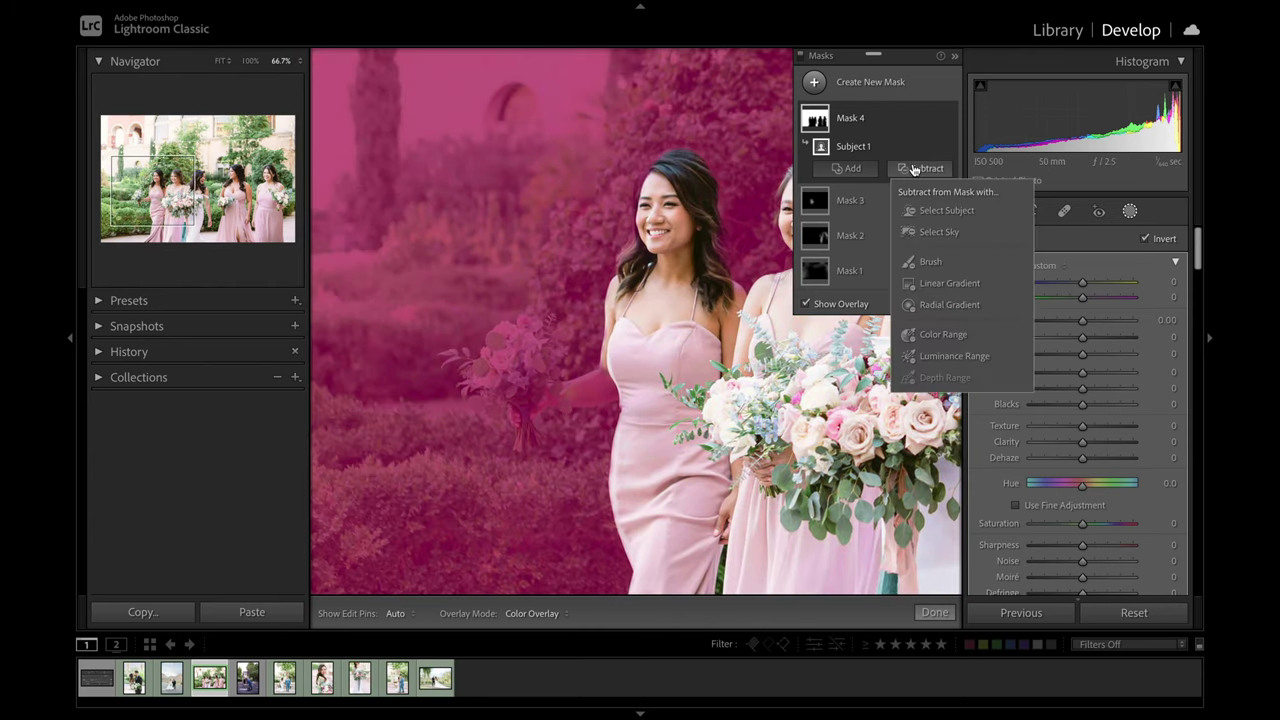
pyautogui.click(939, 260)
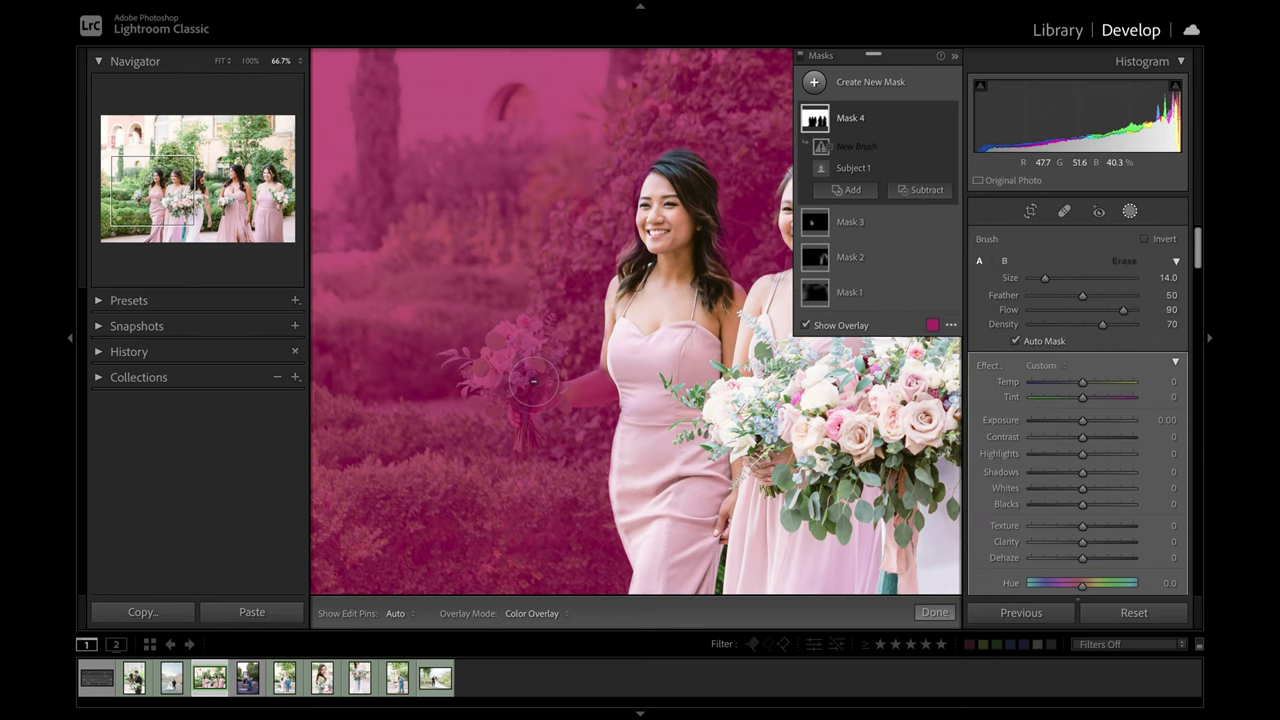
pyautogui.scroll(-6, 534, 381)
pyautogui.press('h')
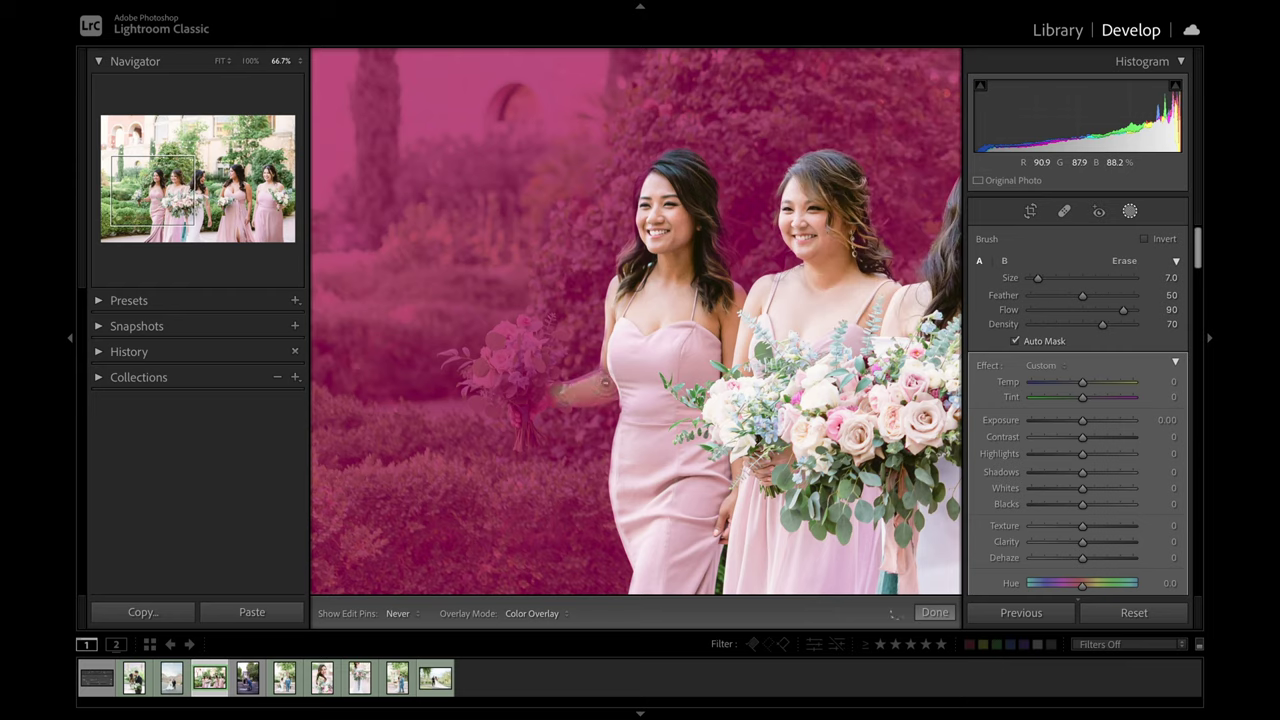
pyautogui.press('h')
pyautogui.press('h')
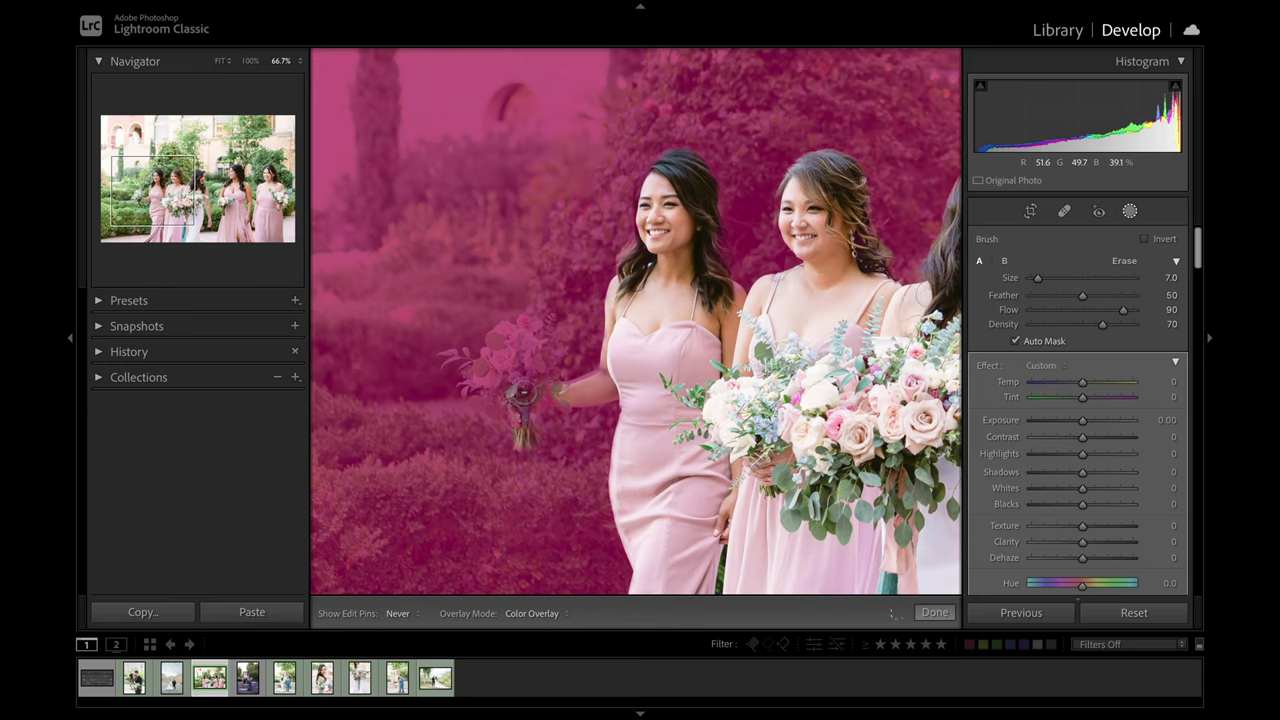
pyautogui.press('h')
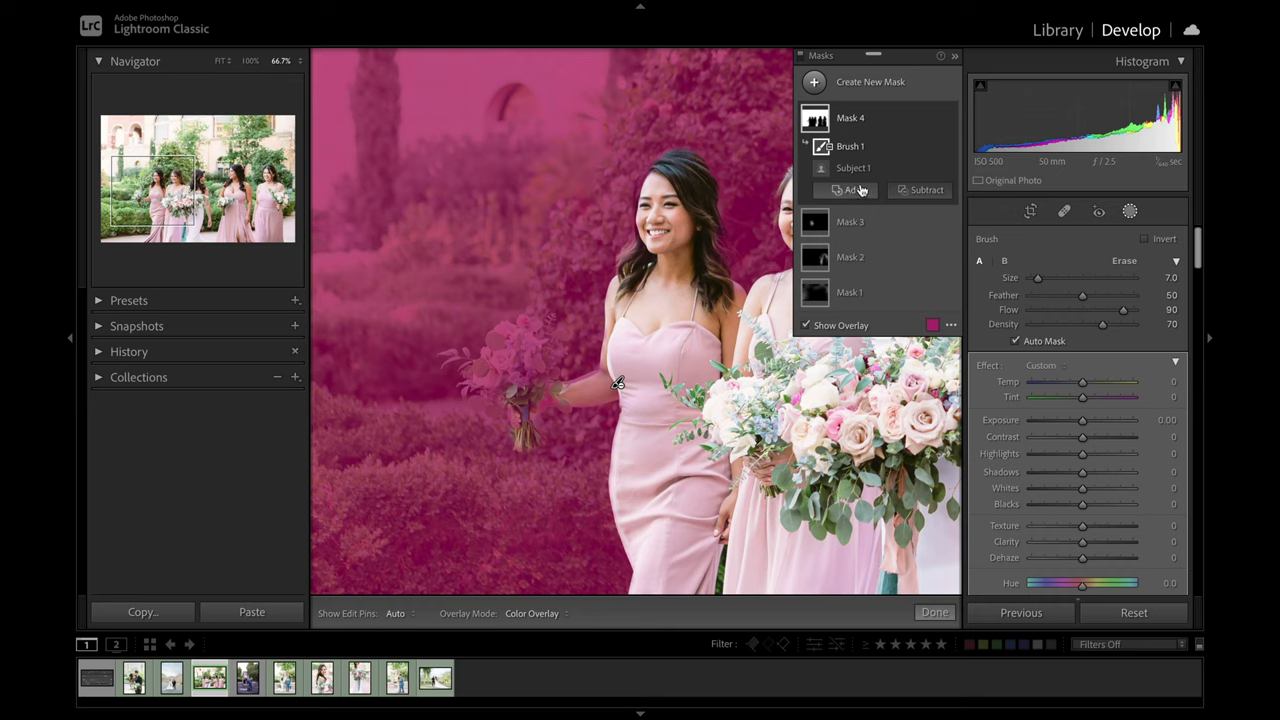
# Erase the first bouquet from the background mask, shrink the brush to size 5, and undo the last stroke.
pyautogui.press('h')
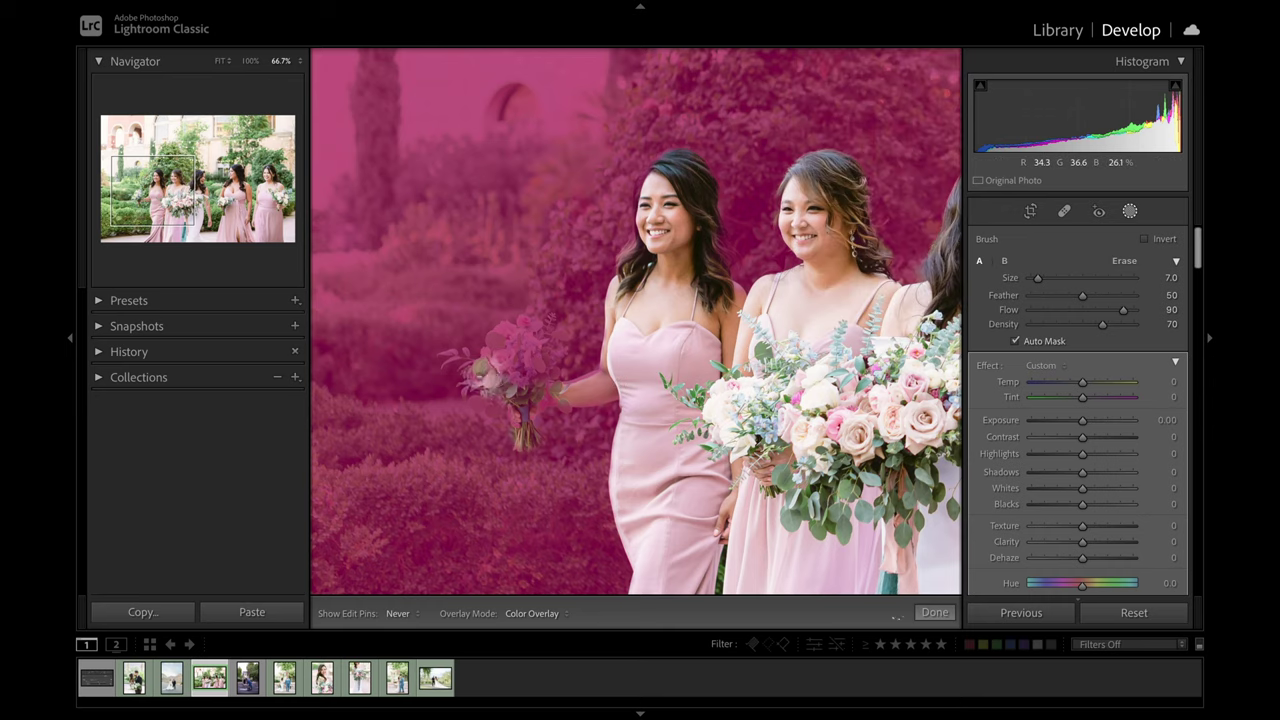
pyautogui.moveTo(481, 397)
pyautogui.mouseDown()
pyautogui.moveTo(510, 405)
pyautogui.moveTo(505, 325)
pyautogui.moveTo(518, 388)
pyautogui.moveTo(522, 372)
pyautogui.moveTo(544, 372)
pyautogui.moveTo(545, 345)
pyautogui.moveTo(518, 326)
pyautogui.moveTo(489, 348)
pyautogui.moveTo(507, 333)
pyautogui.moveTo(539, 346)
pyautogui.mouseUp()
pyautogui.press('h')
pyautogui.press('h')
pyautogui.press('h')
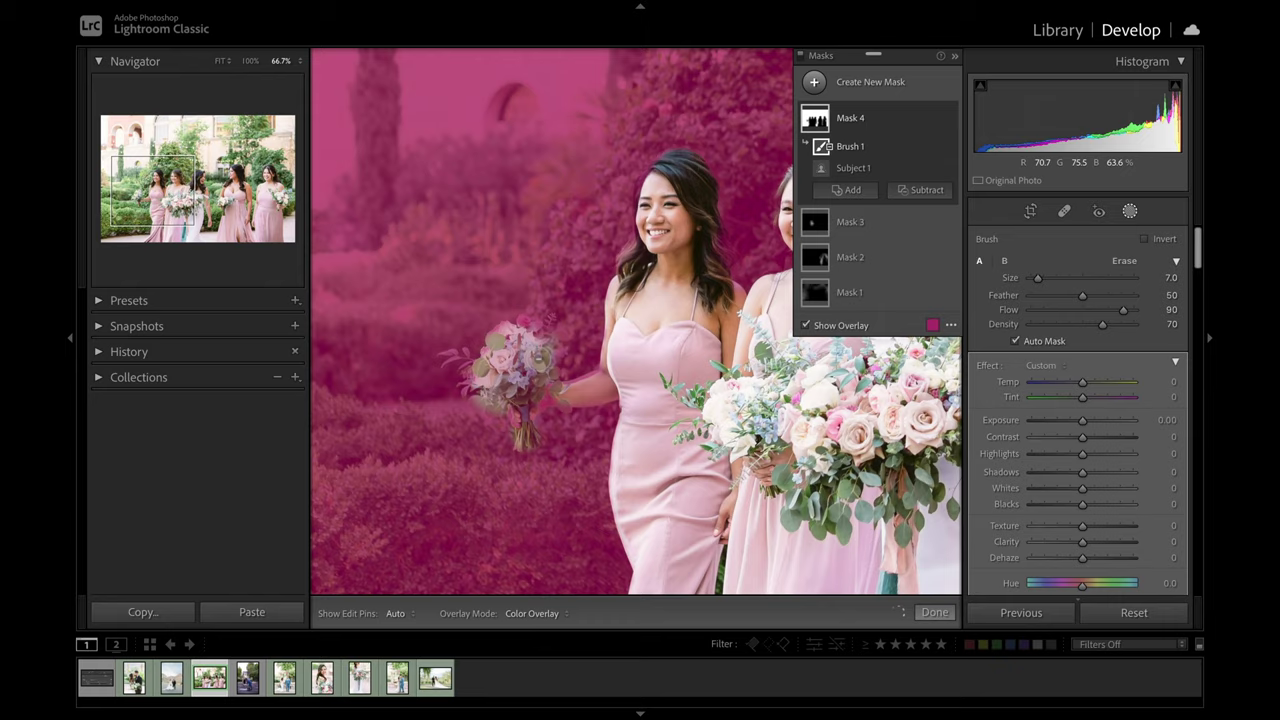
pyautogui.hscroll(10, 617, 383)
pyautogui.scroll(-4, 617, 383)
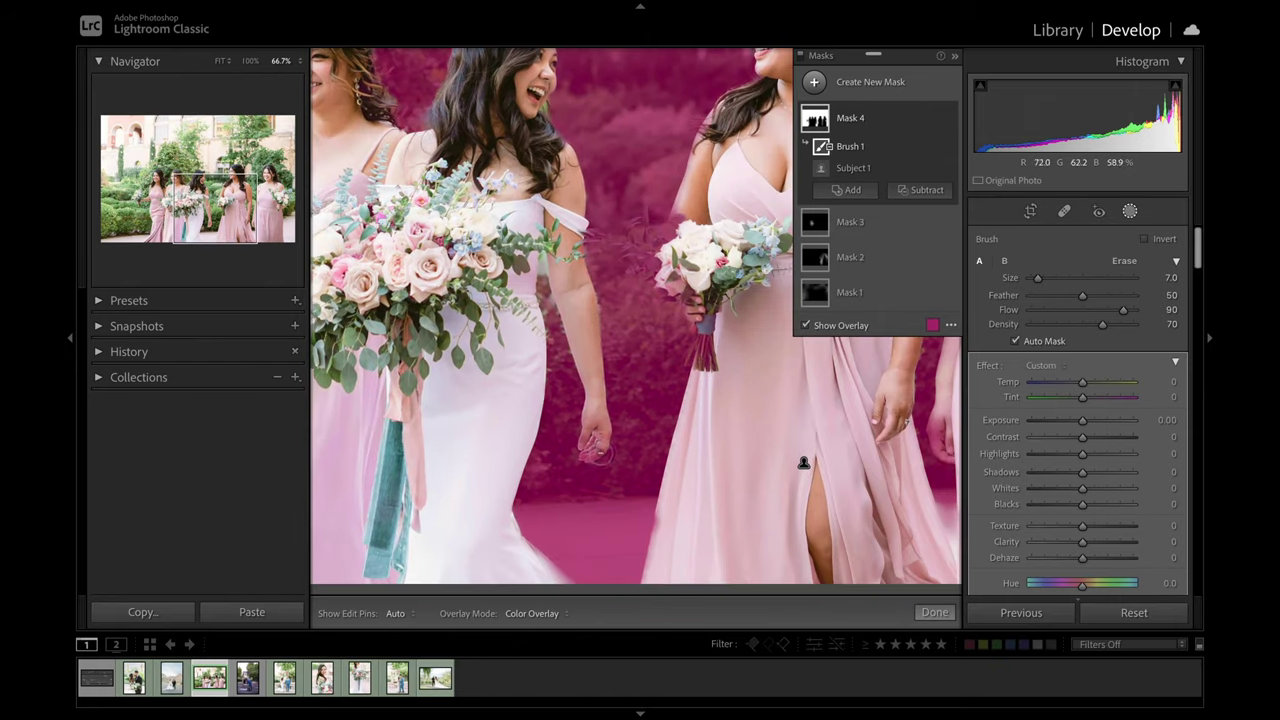
pyautogui.press('[')
pyautogui.press('[')
pyautogui.press('h')
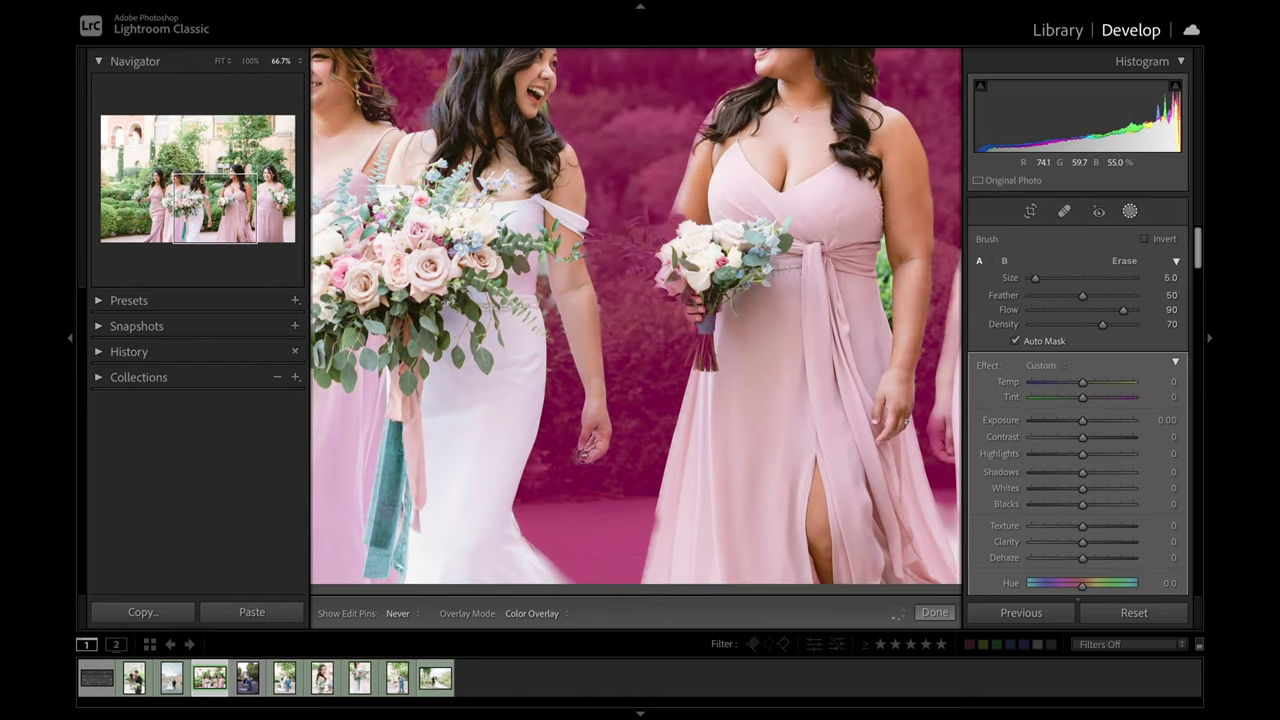
pyautogui.press('h')
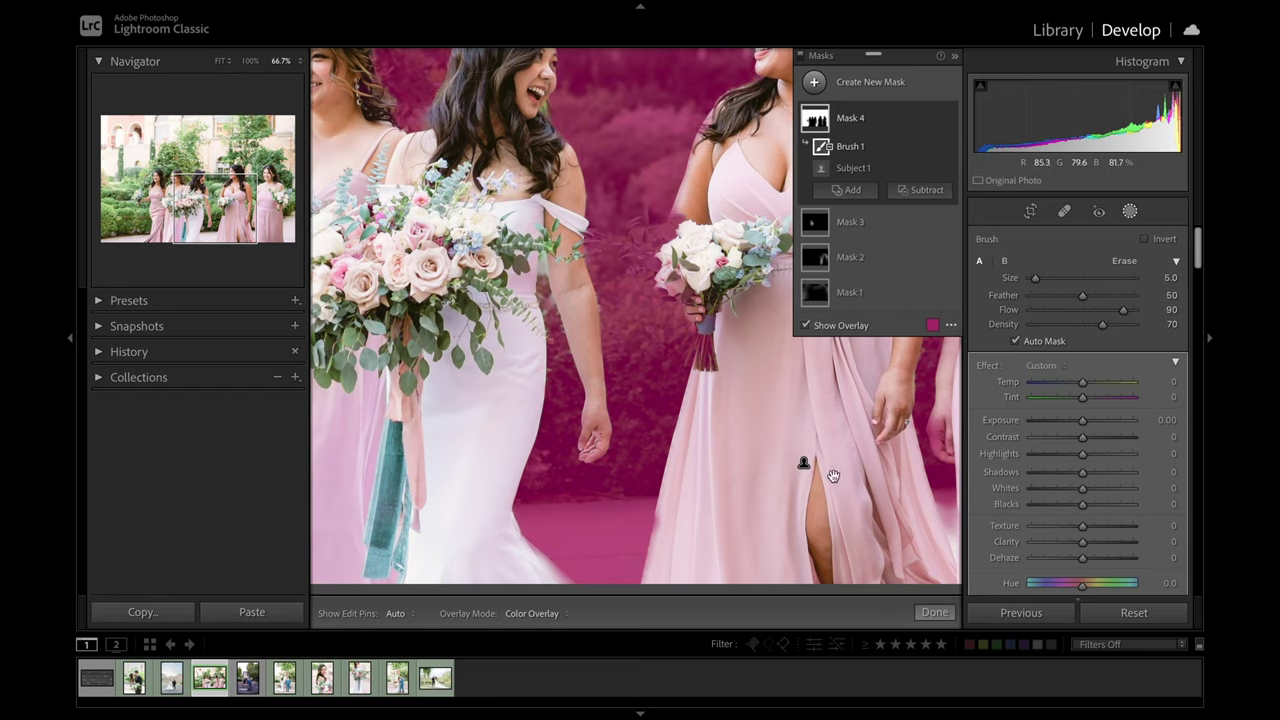
pyautogui.press('h')
pyautogui.press('h')
pyautogui.hotkey('ctrl', 'z')
# Erase the right-hand bridesmaid's bouquet from the background mask.
pyautogui.moveTo(803, 461); pyautogui.dragTo(457, 377)
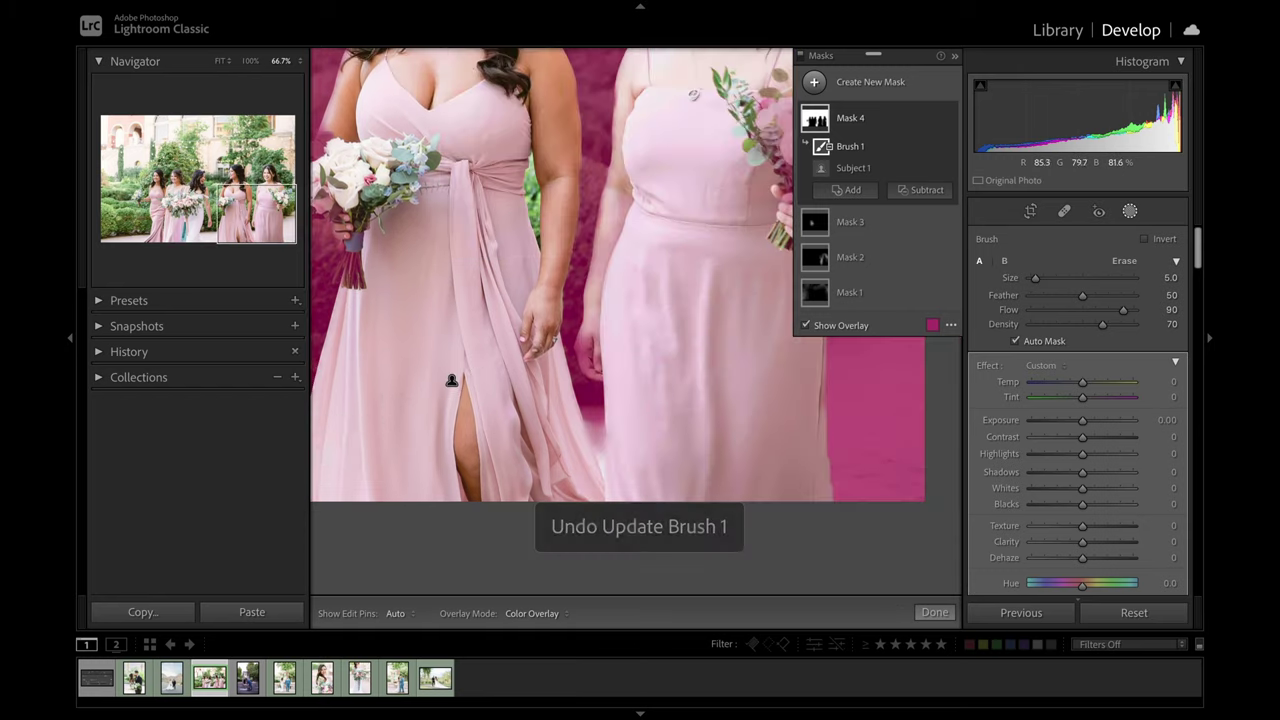
pyautogui.press('h')
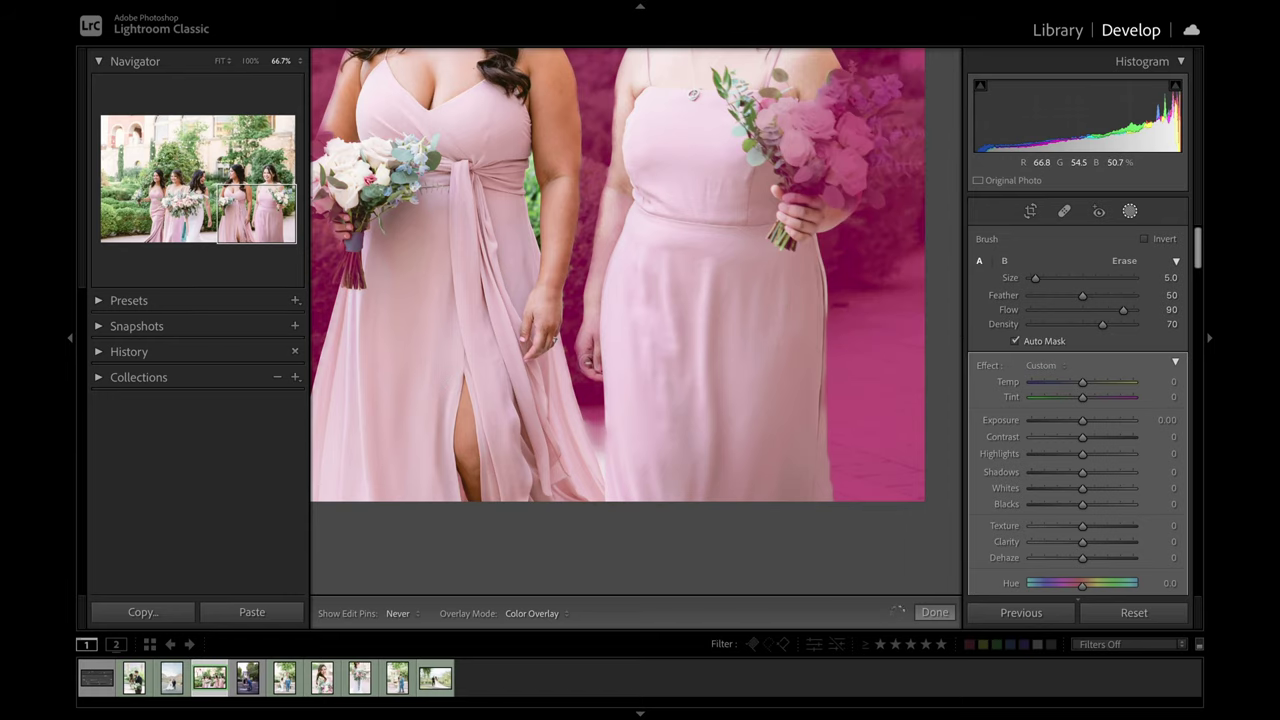
pyautogui.press('h')
pyautogui.moveTo(755, 196); pyautogui.dragTo(449, 366)
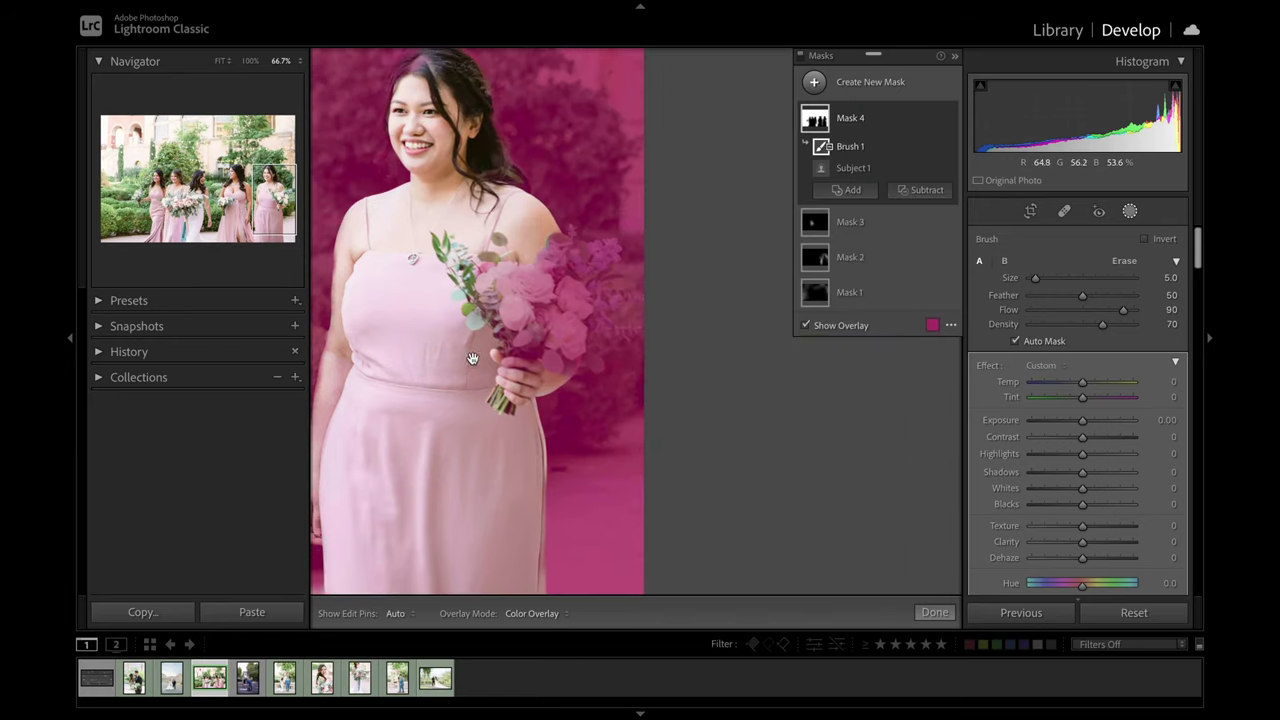
pyautogui.scroll(5, 490, 360)
pyautogui.press('h')
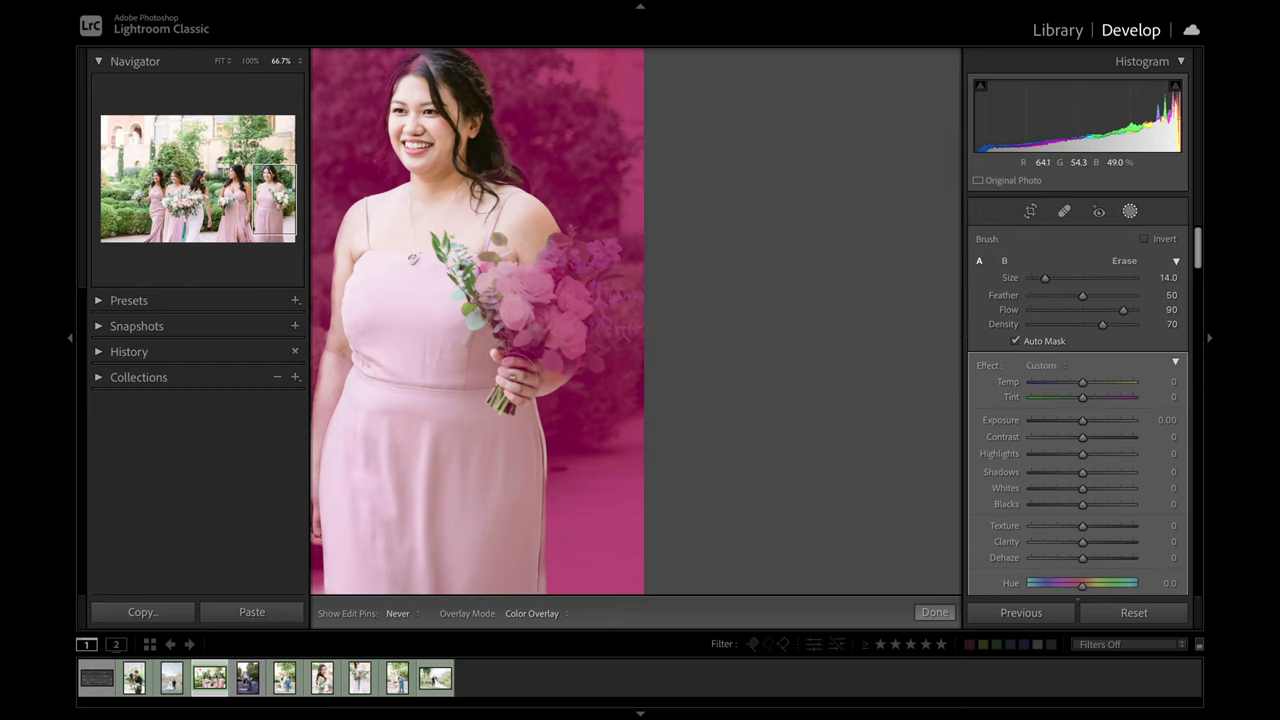
pyautogui.moveTo(530, 340)
pyautogui.mouseDown()
pyautogui.moveTo(542, 368)
pyautogui.moveTo(572, 290)
pyautogui.moveTo(560, 268)
pyautogui.moveTo(595, 300)
pyautogui.mouseUp()
pyautogui.press('h')
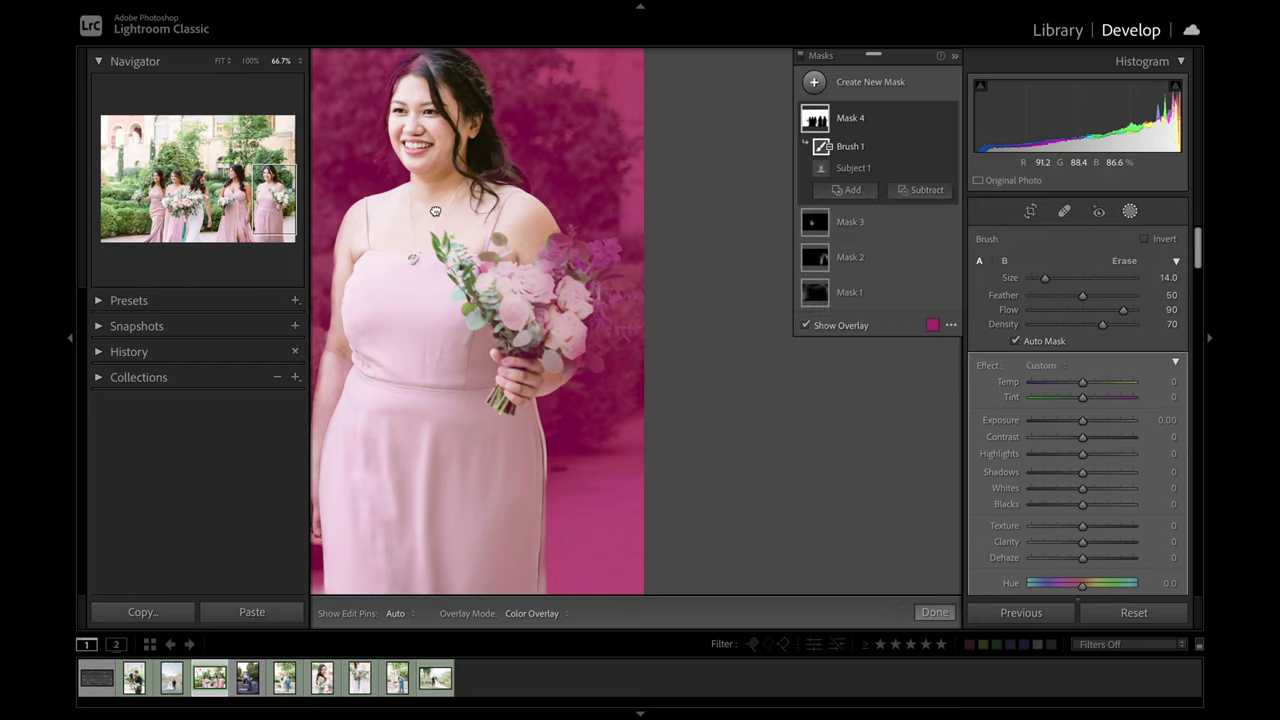
# Erase the mask along the bridesmaid's hair edge, then fit the whole photo in view.
pyautogui.moveTo(410, 215); pyautogui.dragTo(517, 358)
pyautogui.scroll(-5, 486, 221)
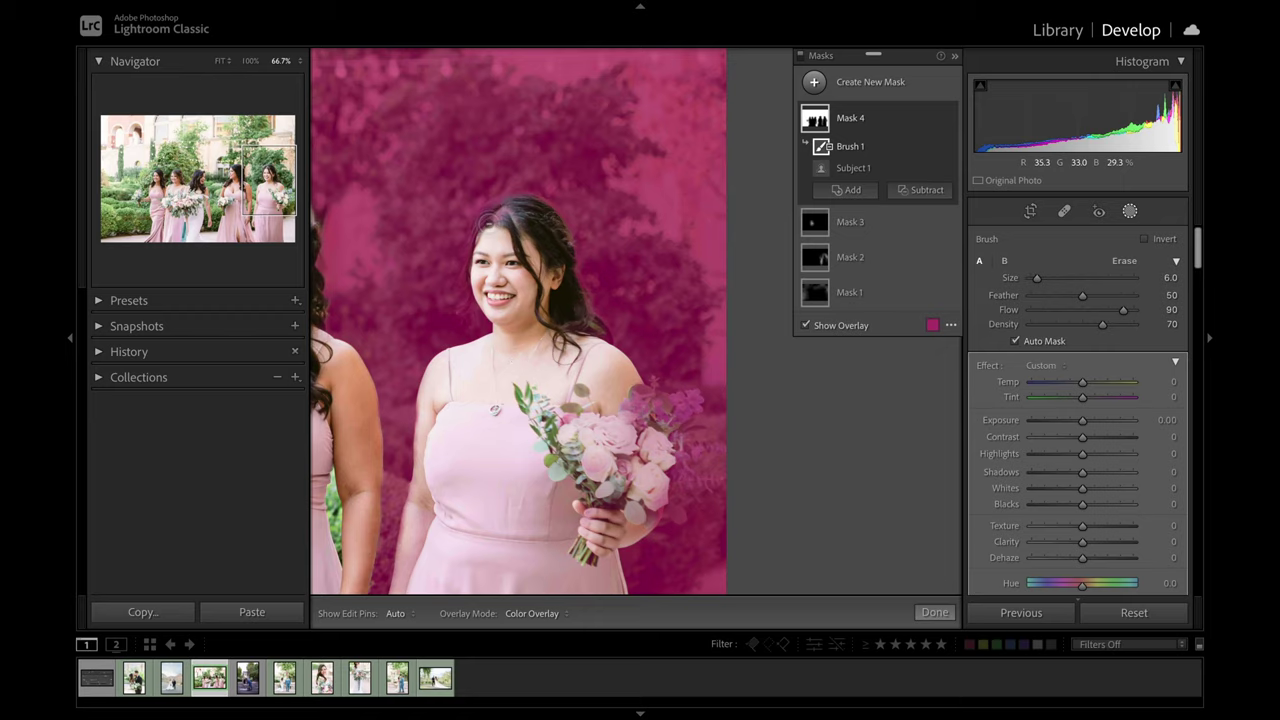
pyautogui.press('h')
pyautogui.moveTo(518, 212)
pyautogui.mouseDown()
pyautogui.moveTo(486, 225)
pyautogui.moveTo(471, 310)
pyautogui.moveTo(471, 244)
pyautogui.moveTo(486, 220)
pyautogui.moveTo(521, 218)
pyautogui.mouseUp()
pyautogui.press('h')
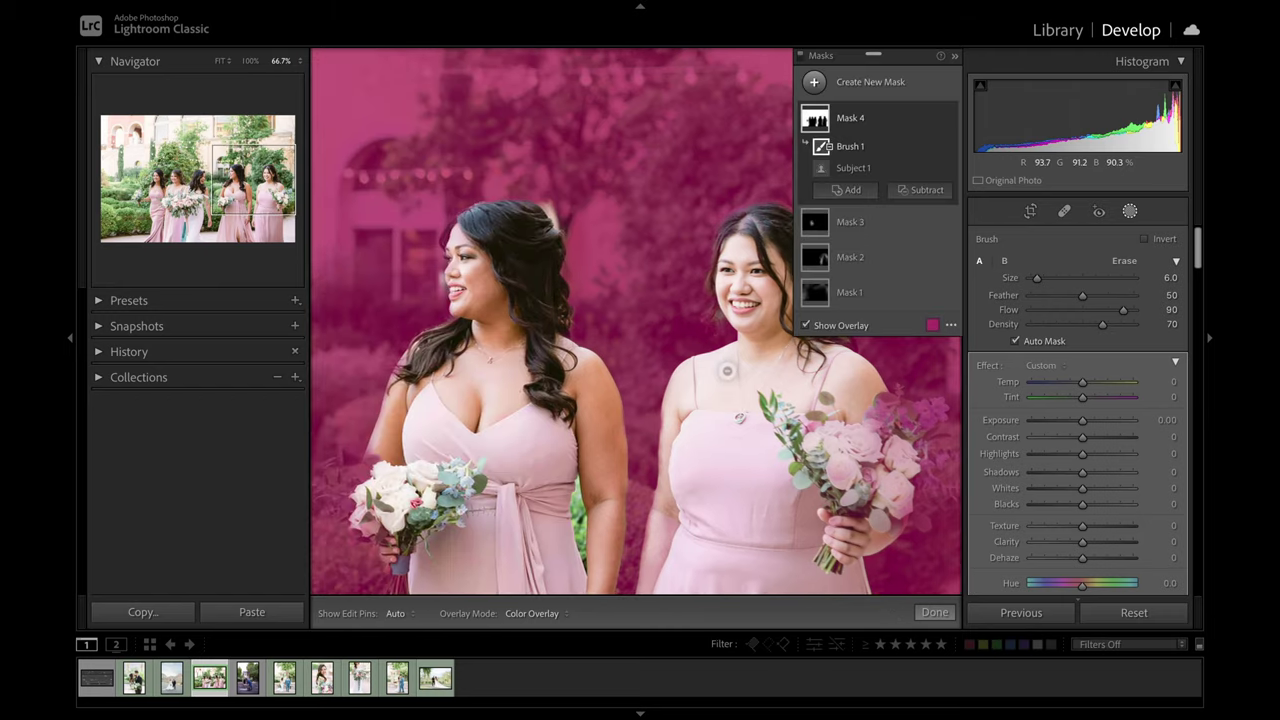
pyautogui.moveTo(488, 364); pyautogui.dragTo(727, 371)
pyautogui.moveTo(562, 283); pyautogui.dragTo(760, 292)
pyautogui.moveTo(520, 290); pyautogui.dragTo(688, 292)
pyautogui.press('z')
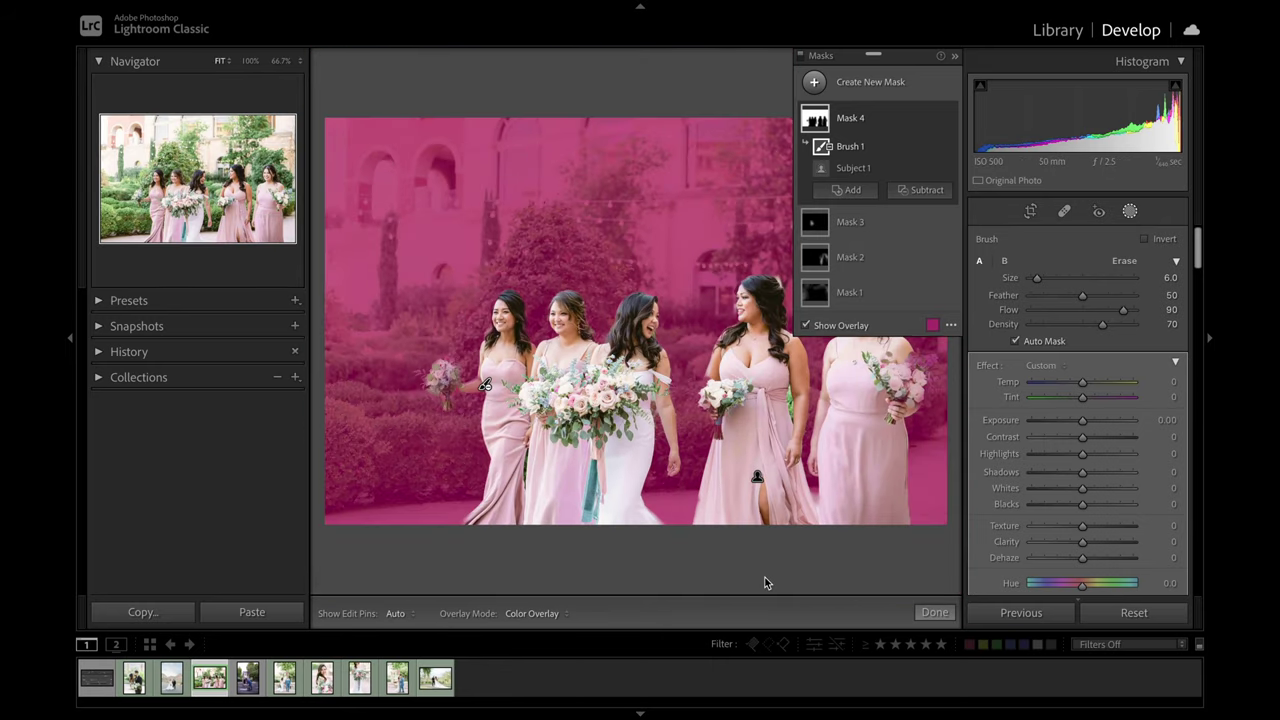
# Give background Mask 4 Shadows 36, Temp 7 and Dehaze −3.
pyautogui.moveTo(1082, 471); pyautogui.dragTo(1102, 473)
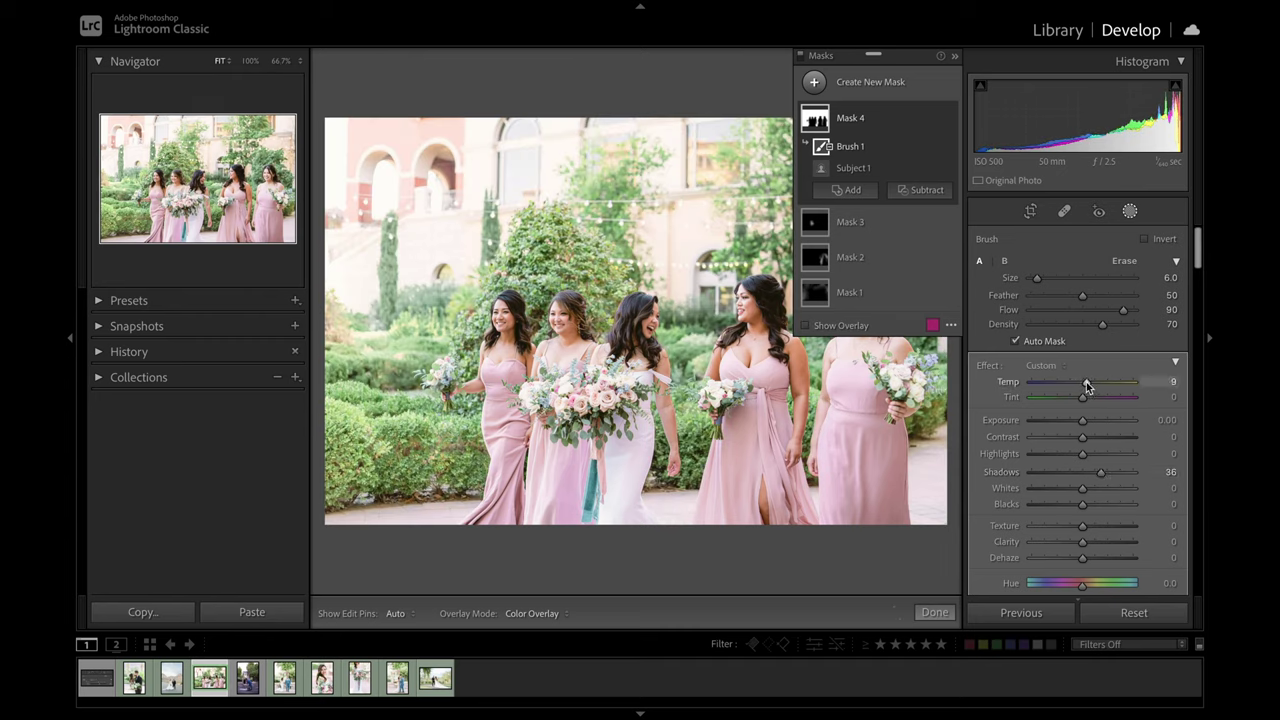
pyautogui.moveTo(1087, 387); pyautogui.dragTo(1086, 382)
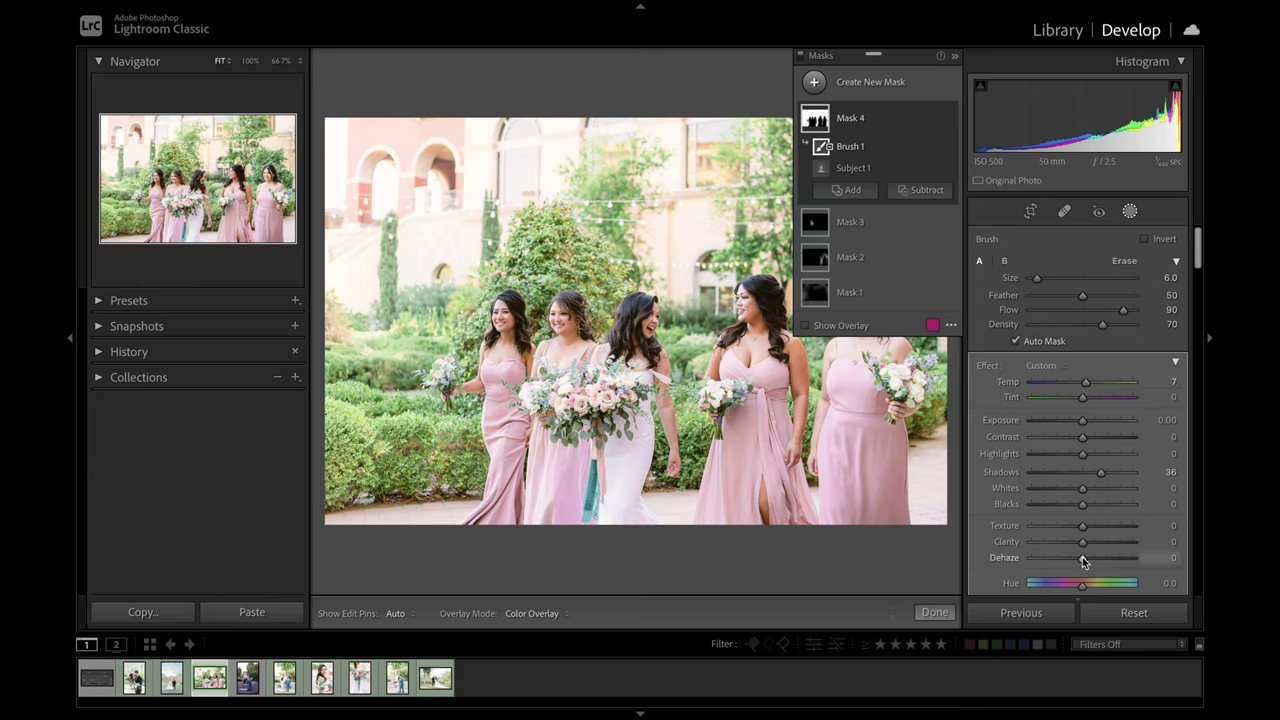
pyautogui.moveTo(1082, 560); pyautogui.dragTo(1080, 560)
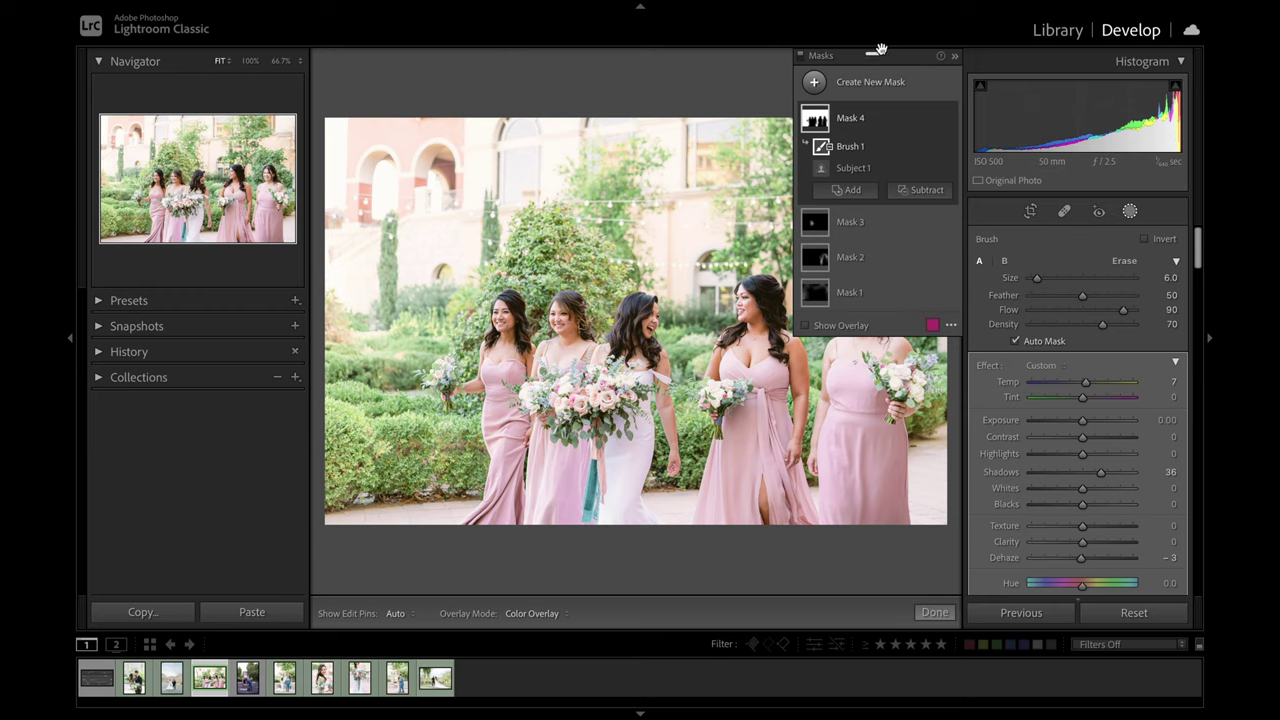
# Collapse and re-expand the floating Masks panel, then dock it into the right-hand panels.
pyautogui.moveTo(875, 55); pyautogui.dragTo(875, 56)
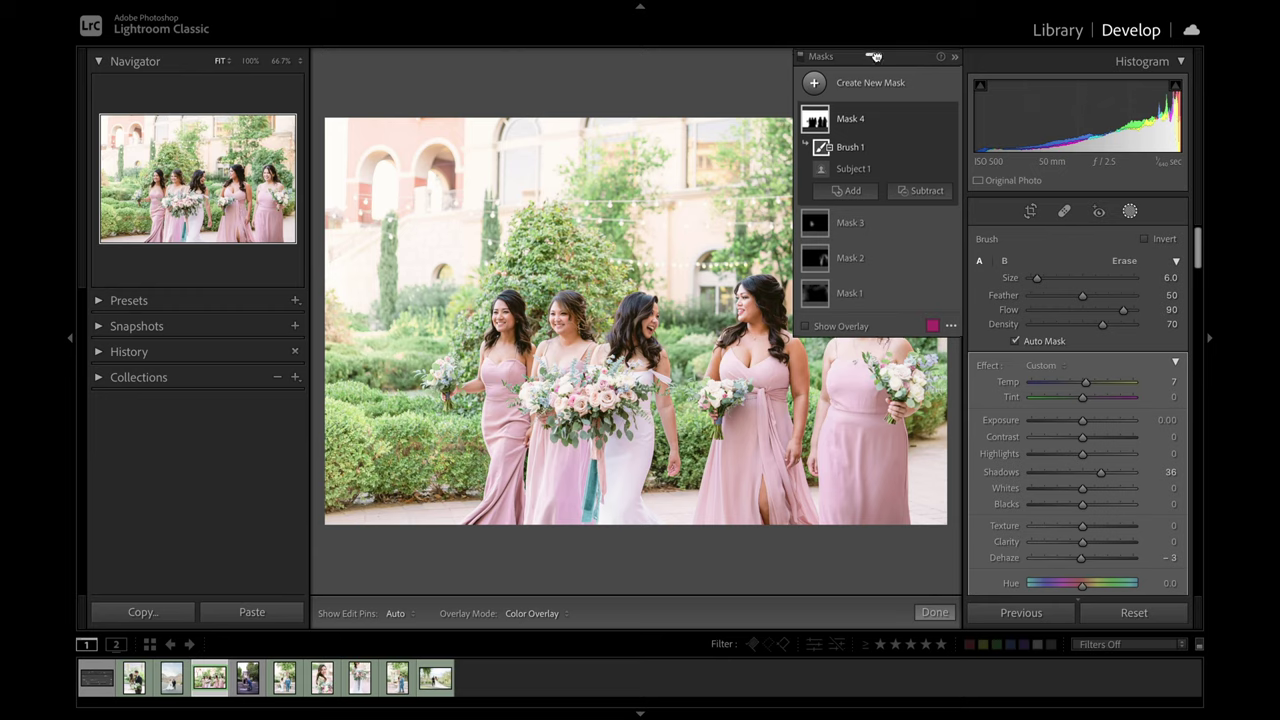
pyautogui.click(954, 57)
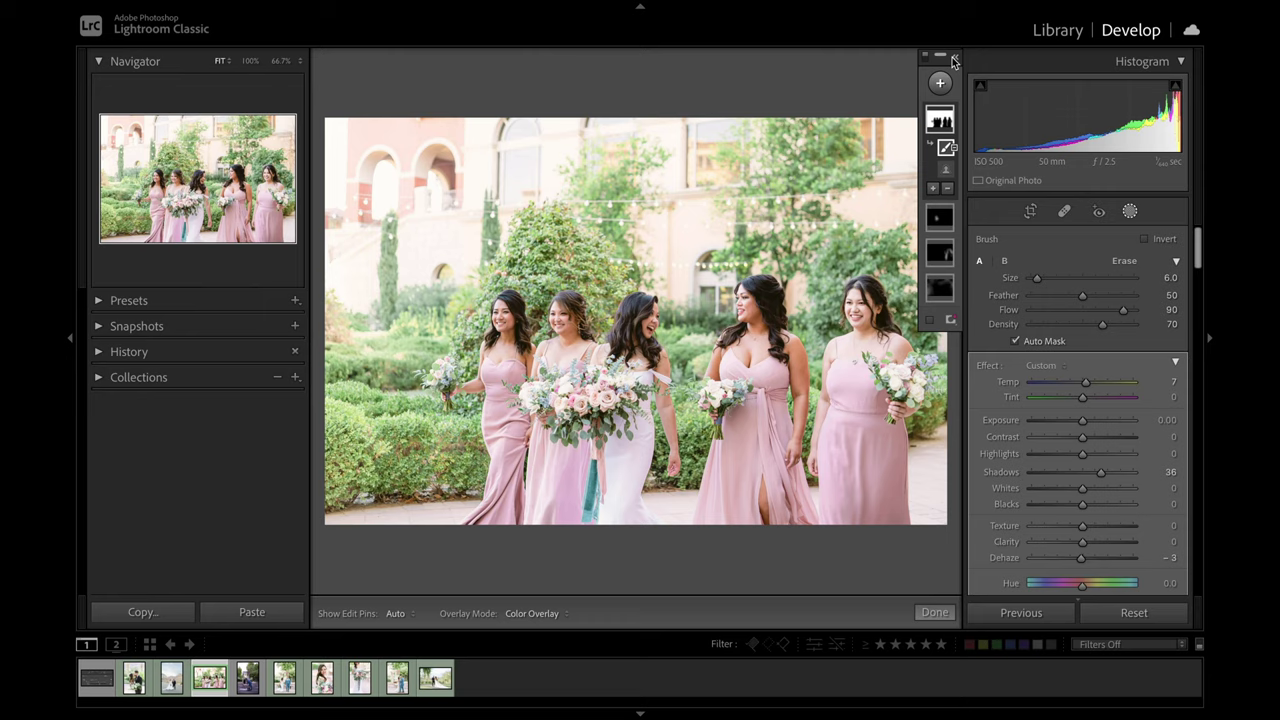
pyautogui.click(955, 58)
pyautogui.moveTo(890, 53)
pyautogui.mouseDown()
pyautogui.moveTo(871, 378)
pyautogui.moveTo(1066, 362)
pyautogui.moveTo(1097, 233)
pyautogui.mouseUp()
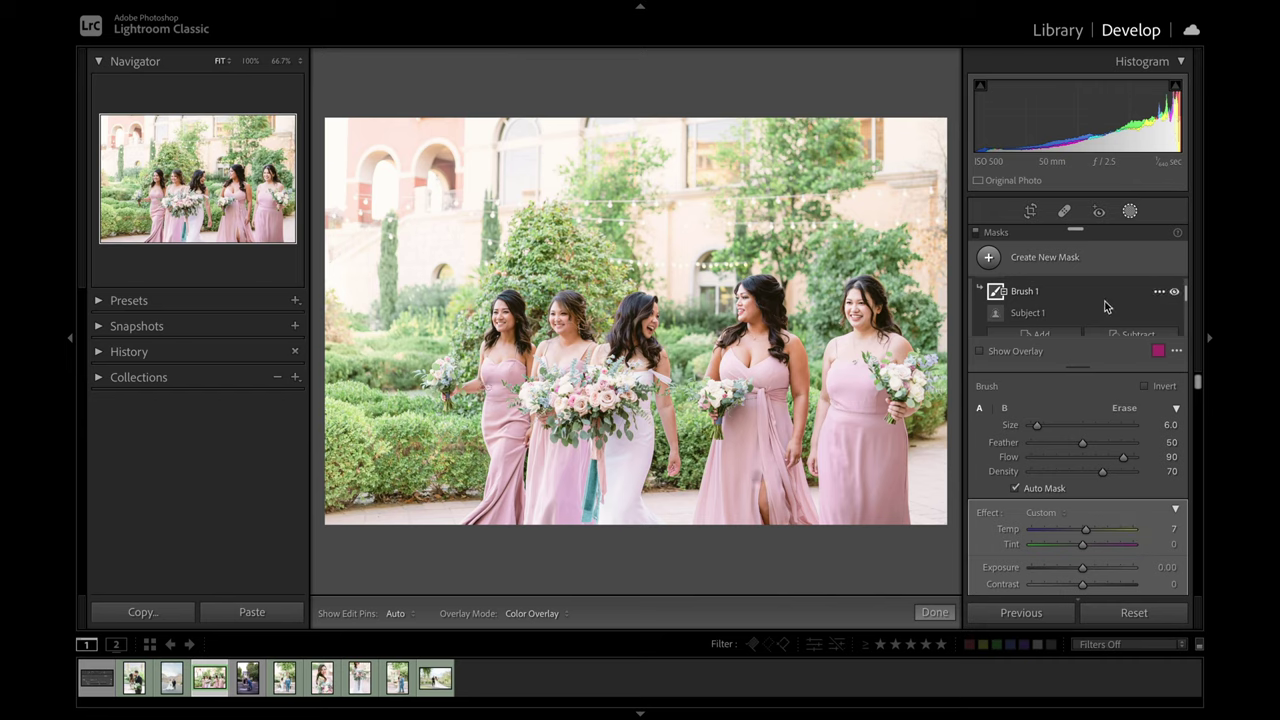
# Turn Mask 4 off and back on to compare before and after.
pyautogui.scroll(1, 1105, 307)
pyautogui.click(1175, 295)
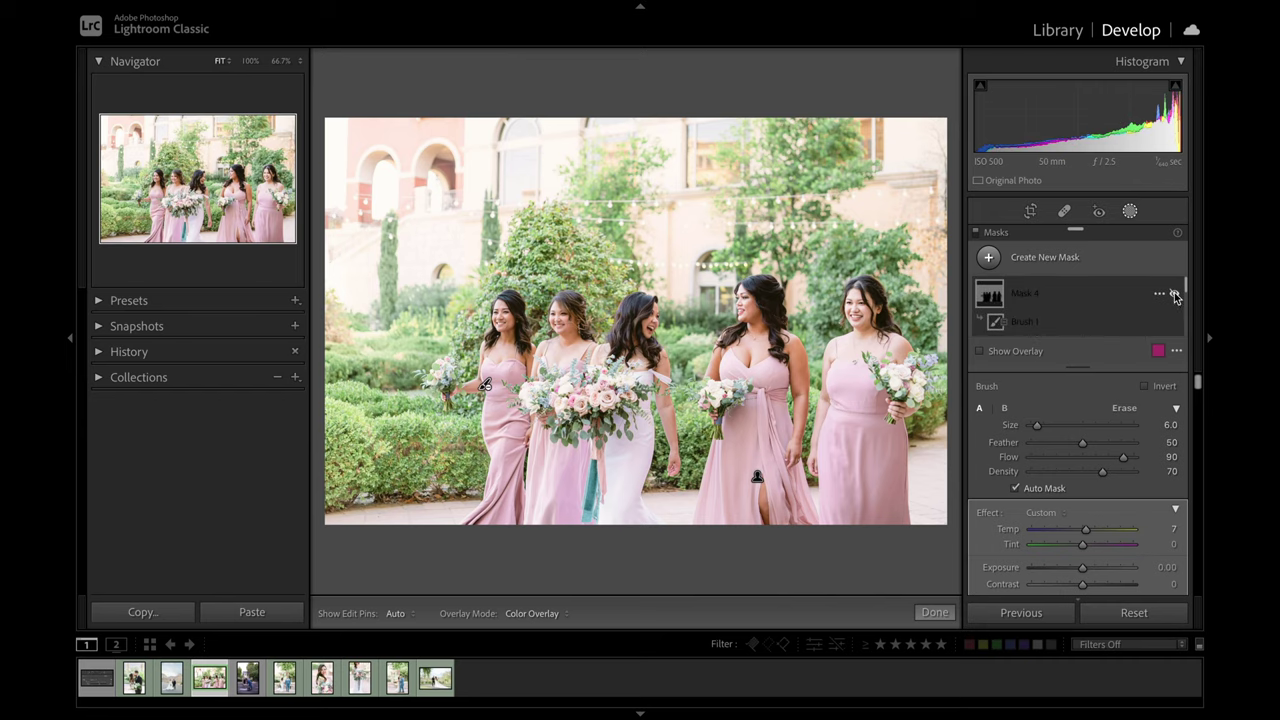
pyautogui.click(1175, 295)
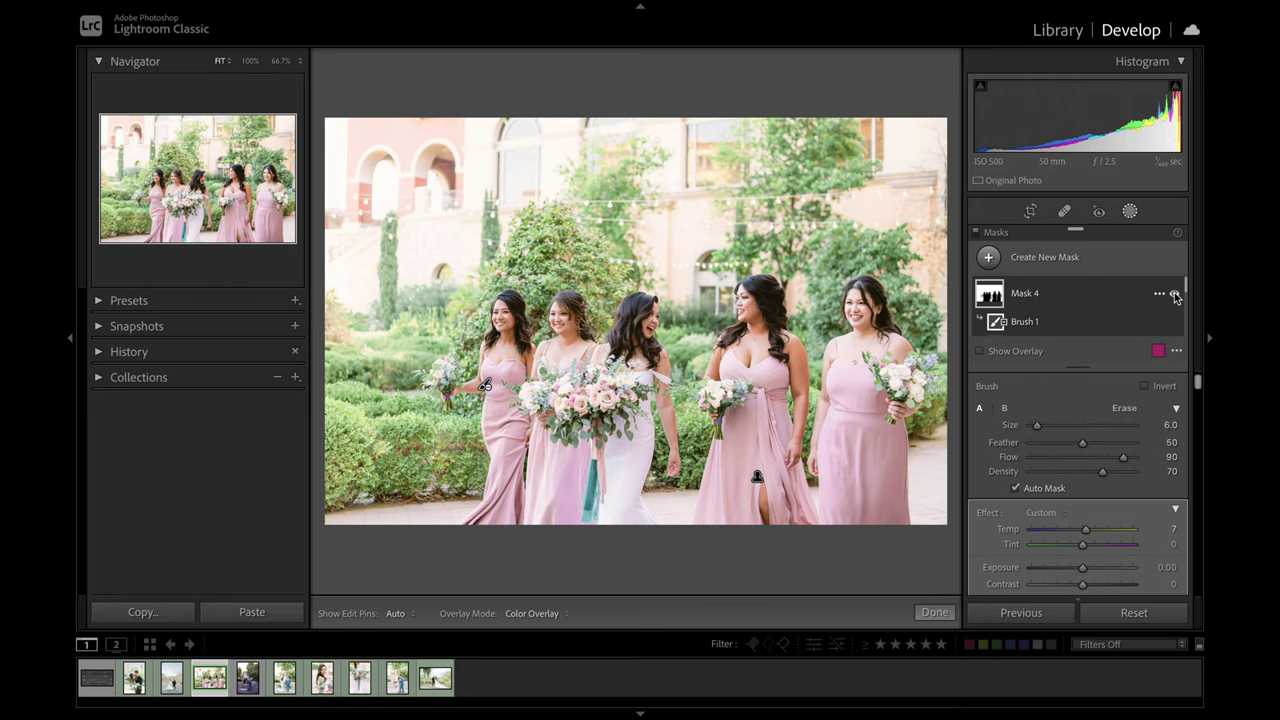
# Recheck Mask 4 on and off, then open the bride-and-groom garden path photo.
pyautogui.click(1175, 295)
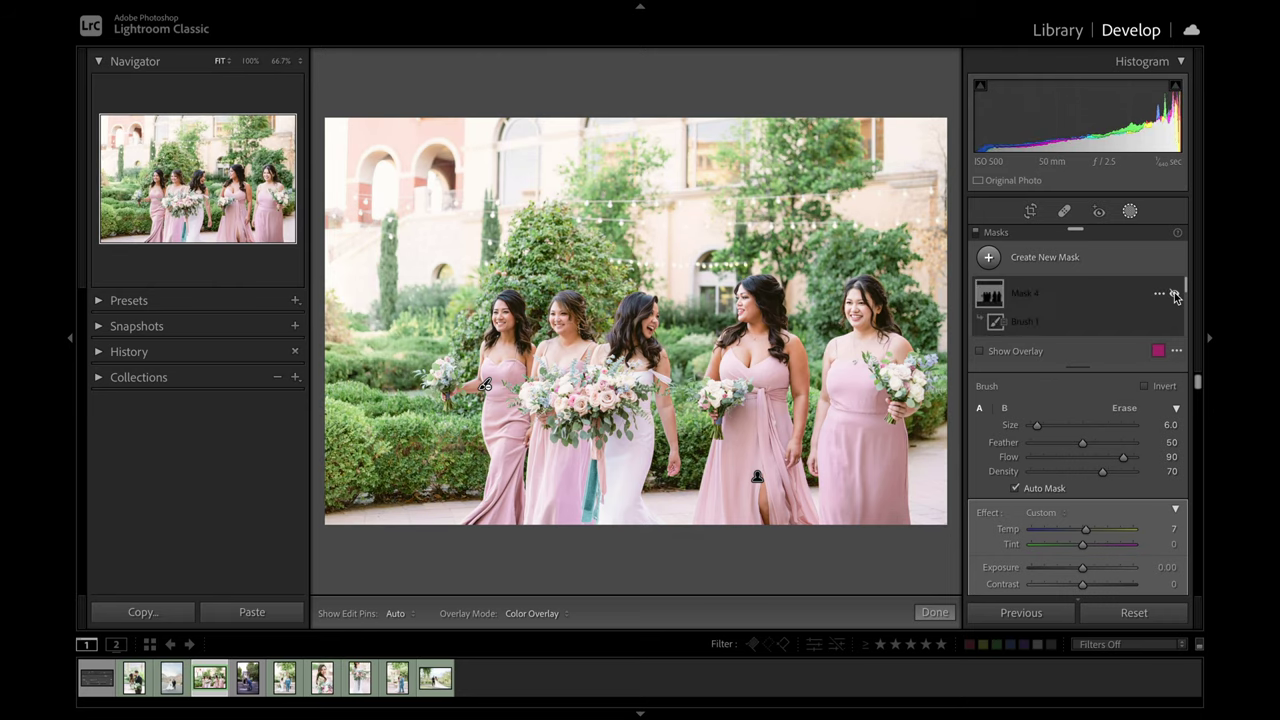
pyautogui.click(1175, 295)
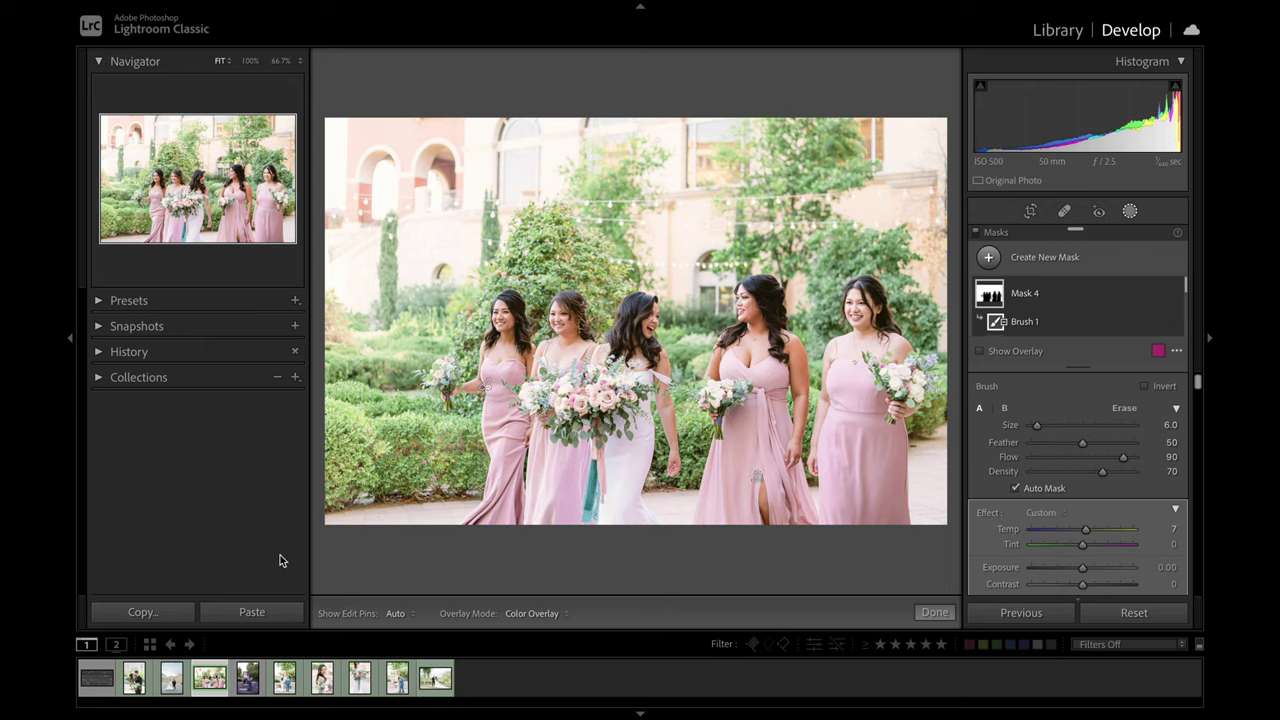
pyautogui.click(436, 679)
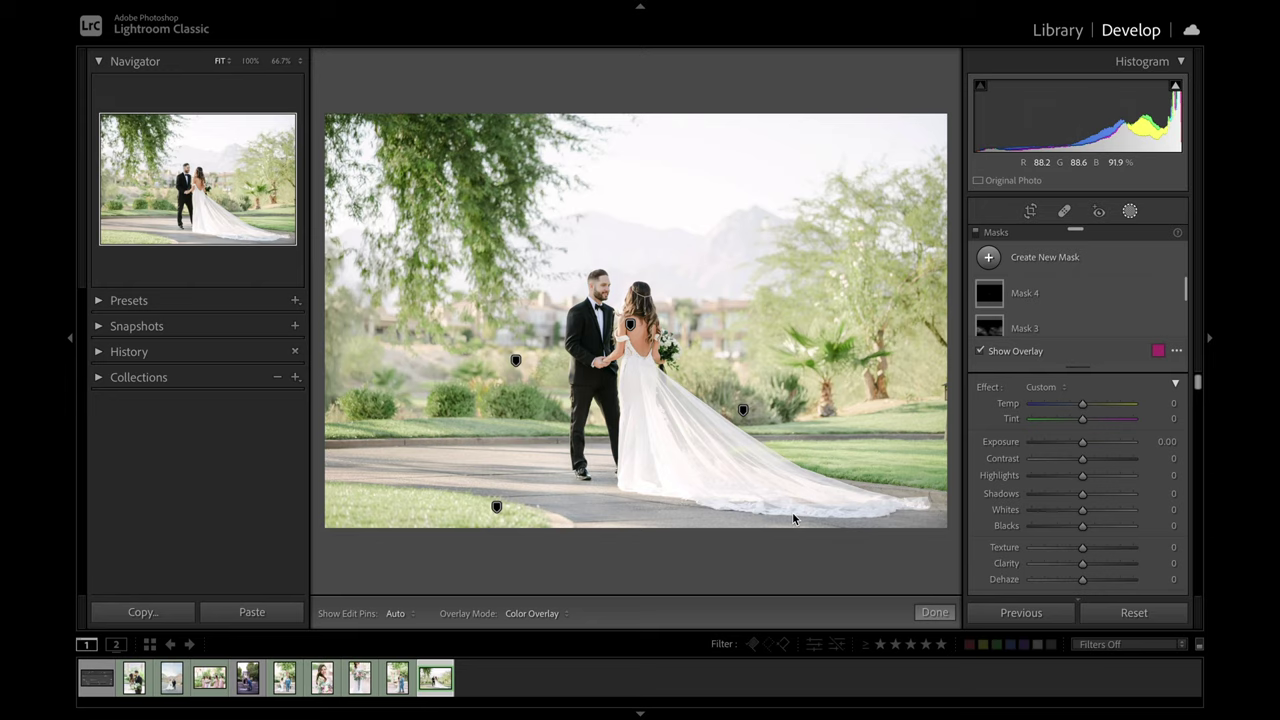
# Add a Select Subject mask on the couple and show Subject 1's Intersect Mask with options.
pyautogui.click(988, 262)
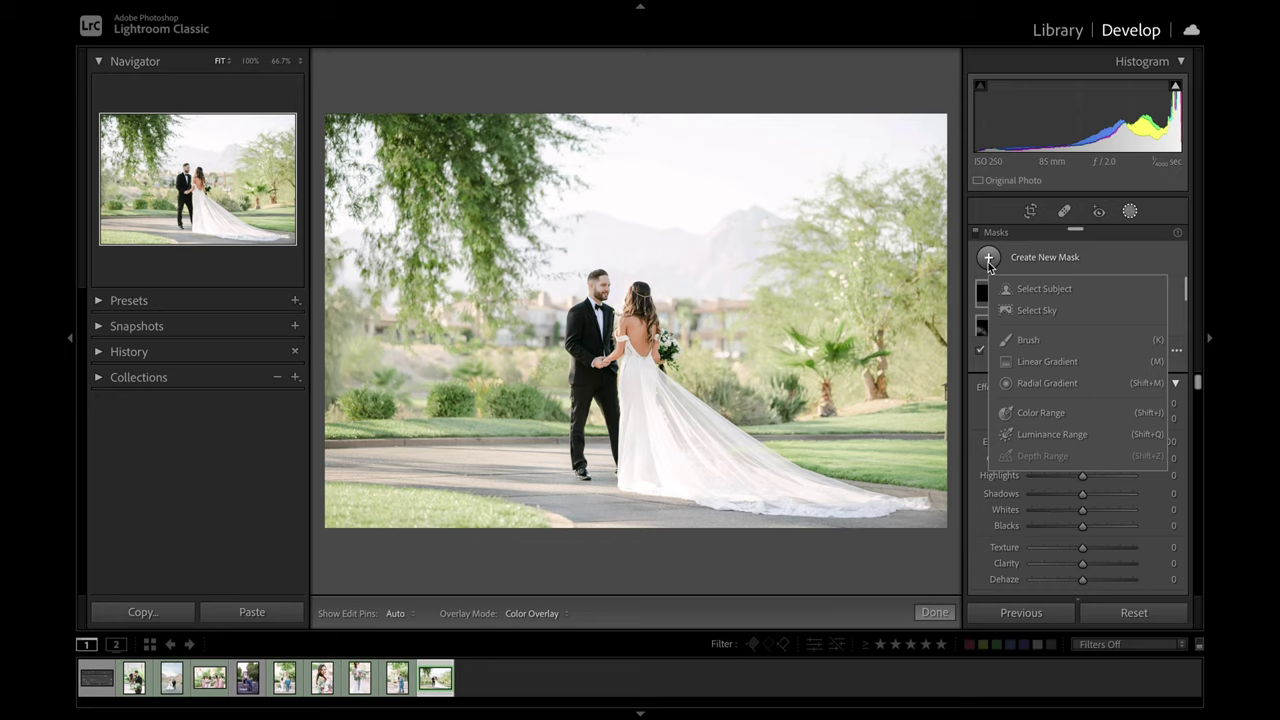
pyautogui.click(1045, 292)
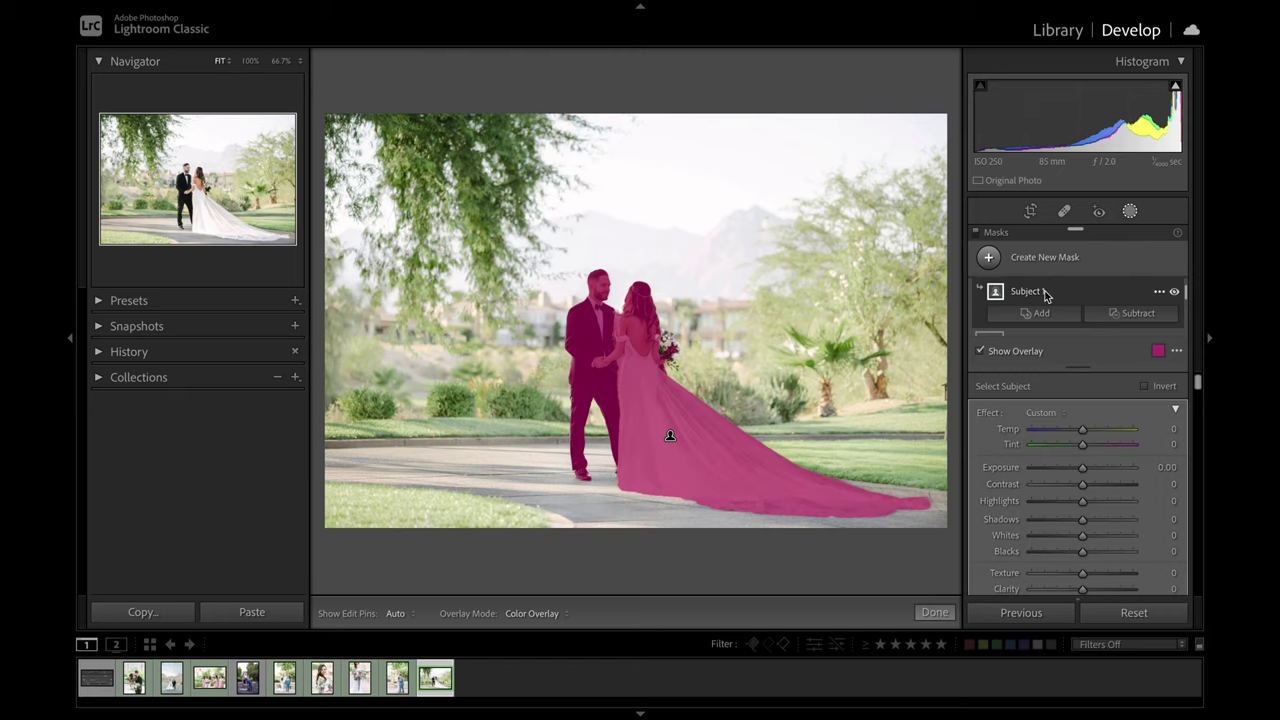
pyautogui.scroll(3, 845, 431)
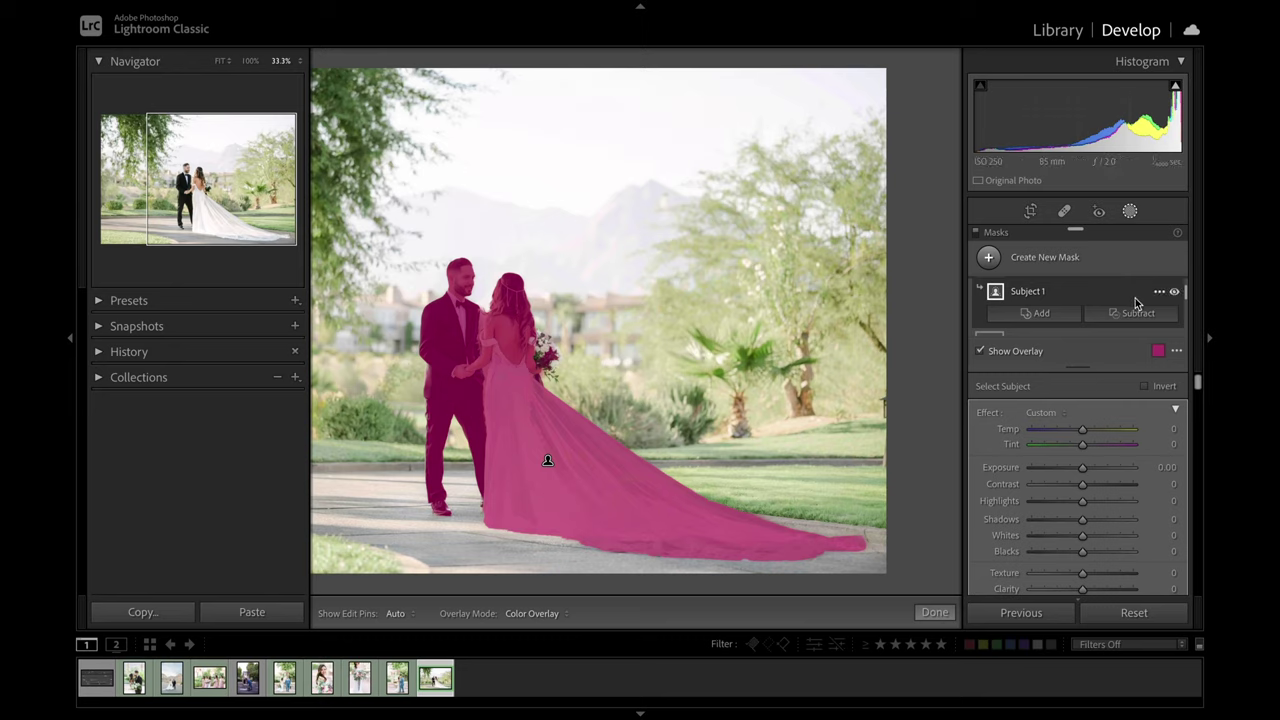
pyautogui.click(1159, 295)
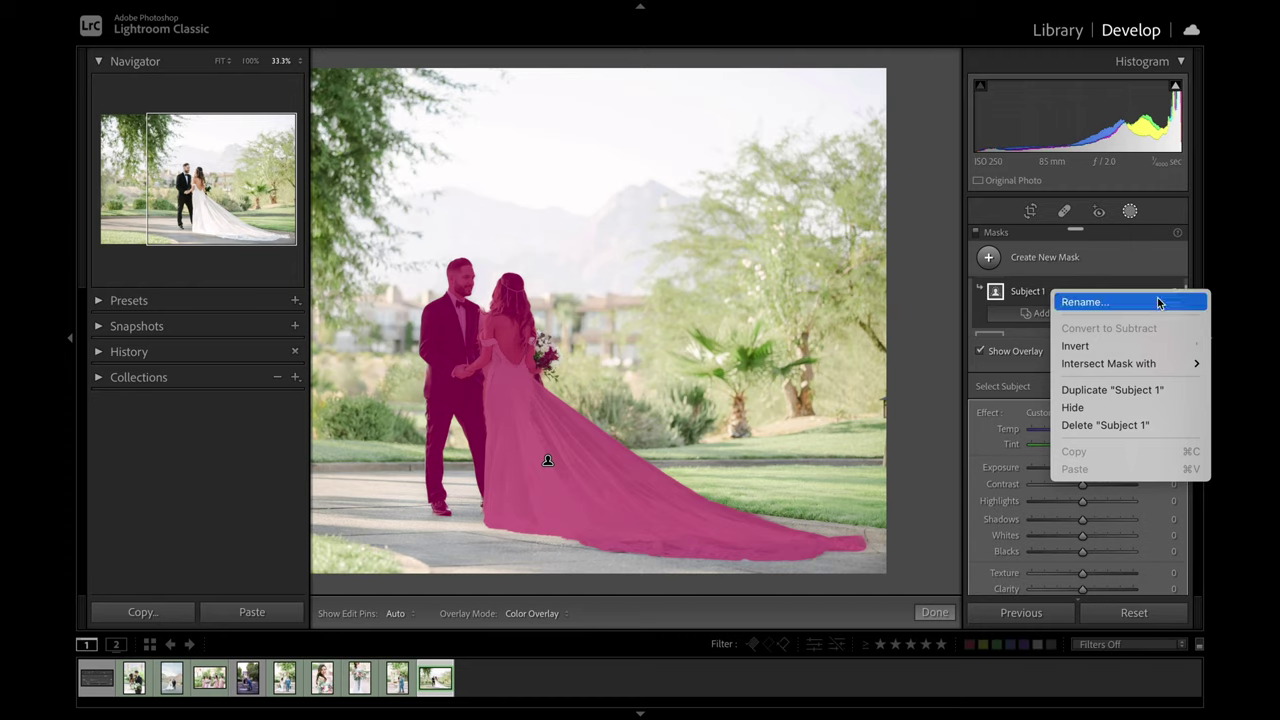
pyautogui.moveTo(1152, 366)
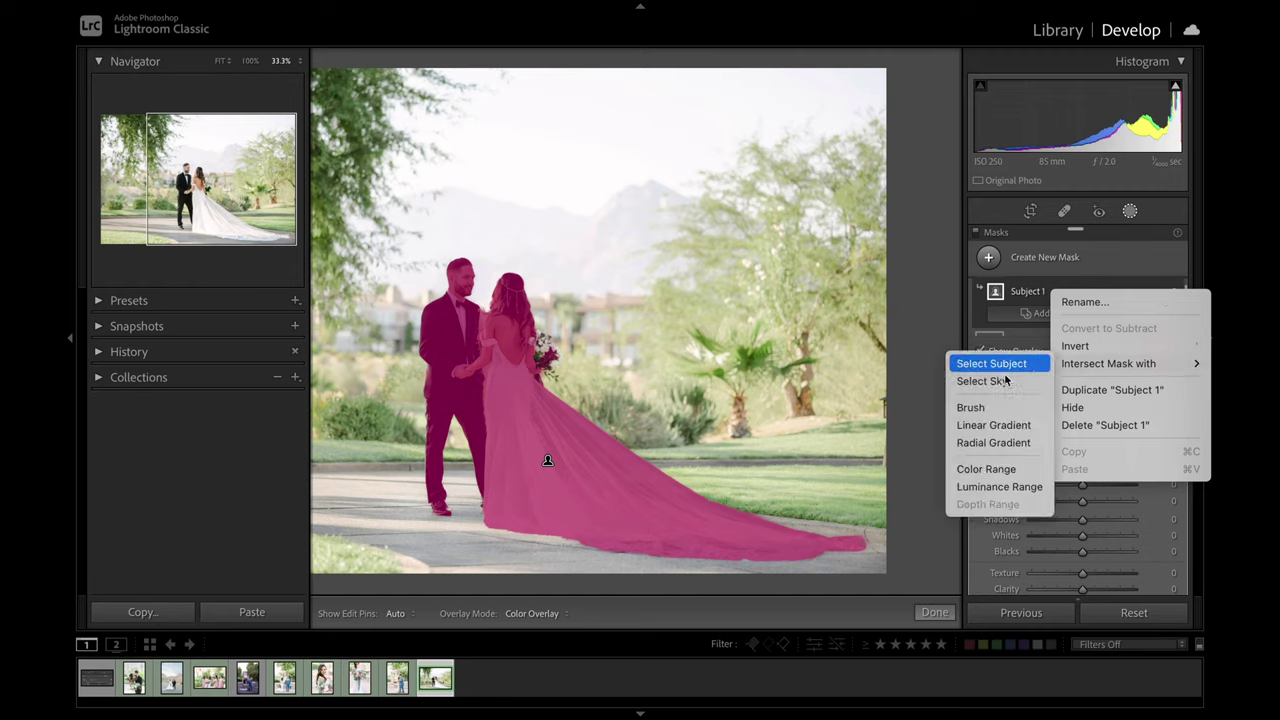
# Intersect Subject 1 with a Color Range sampled from the dress, settling Refine at 33.
pyautogui.click(986, 469)
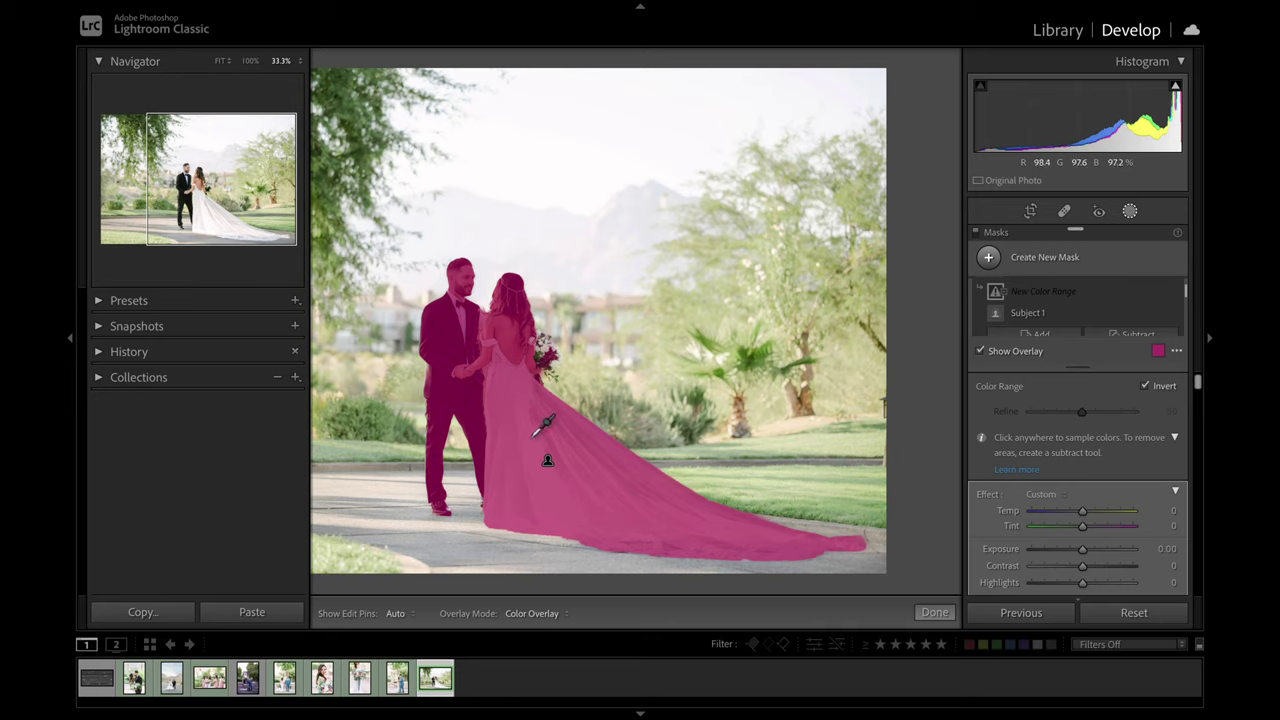
pyautogui.click(532, 436)
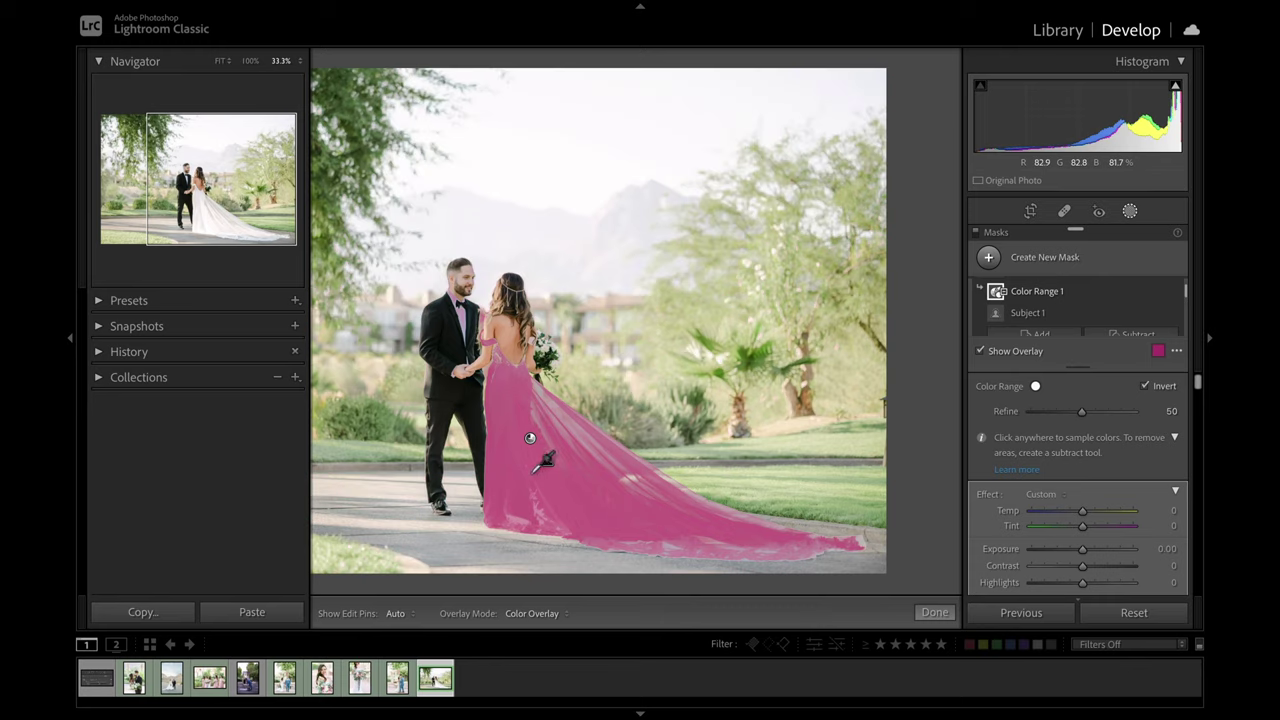
pyautogui.click(531, 437)
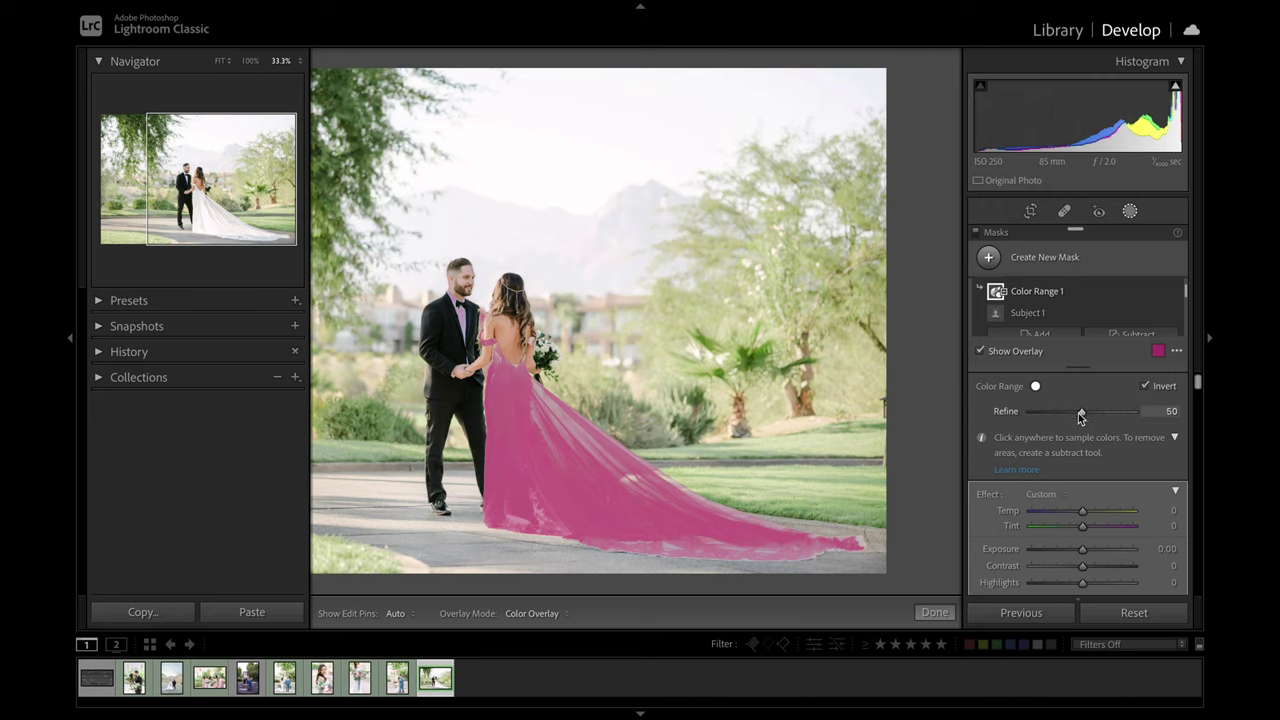
pyautogui.moveTo(1081, 413); pyautogui.dragTo(1061, 412)
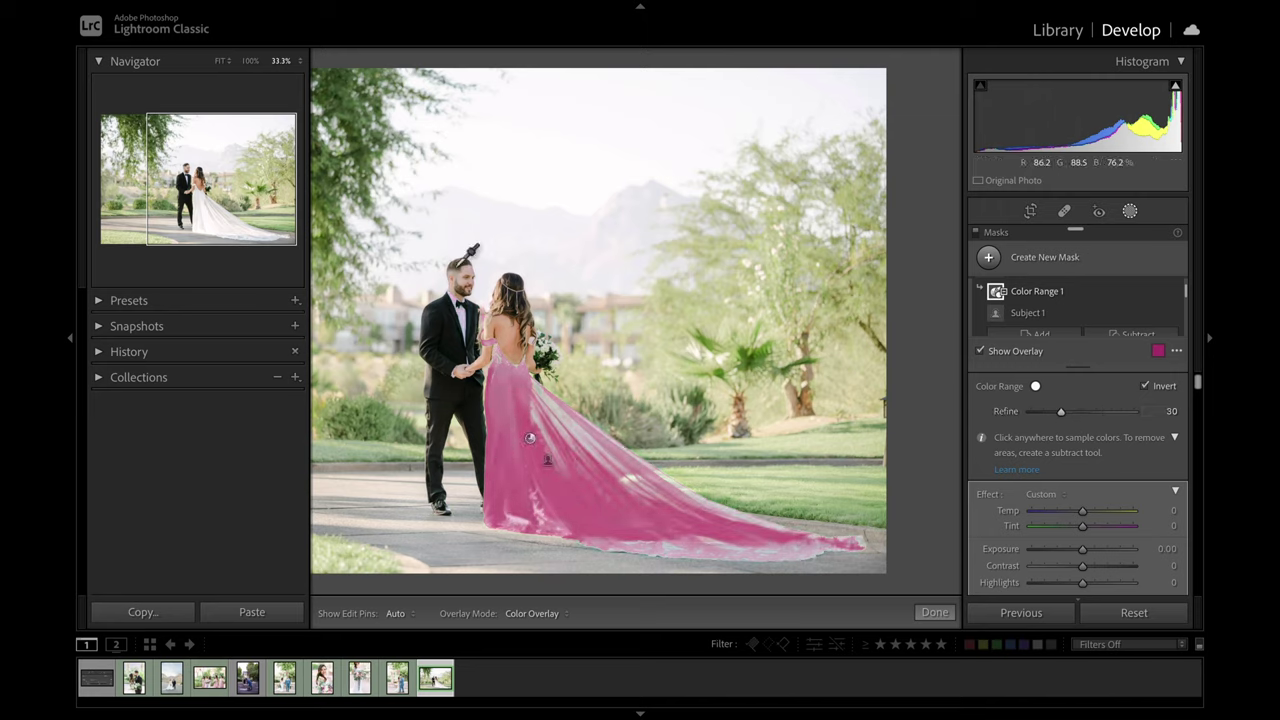
pyautogui.click(531, 437)
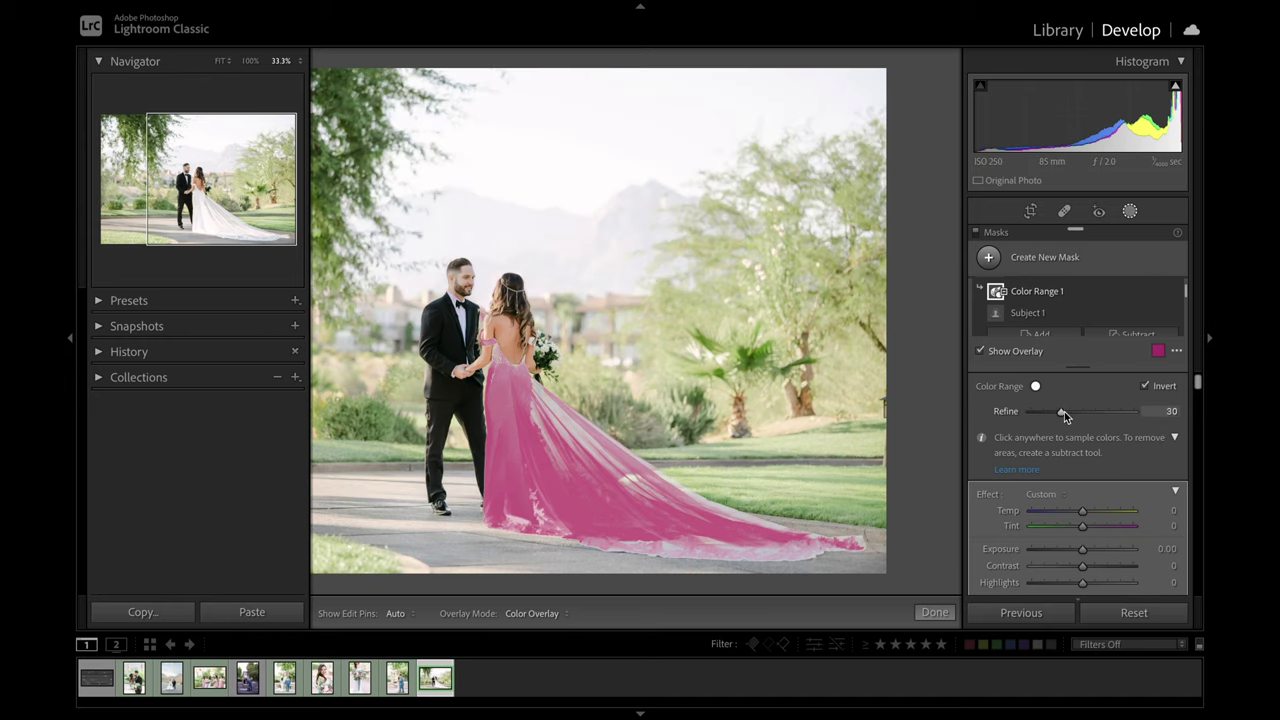
pyautogui.moveTo(1060, 412); pyautogui.dragTo(1058, 412)
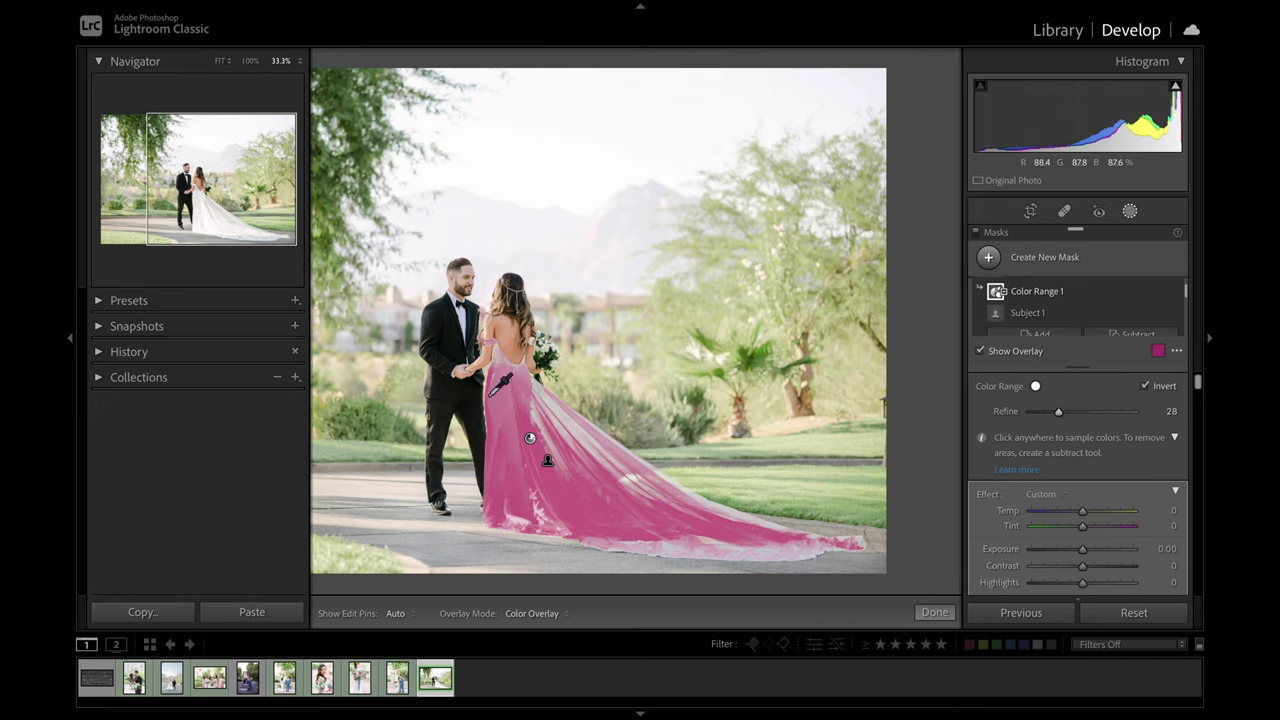
pyautogui.click(531, 439)
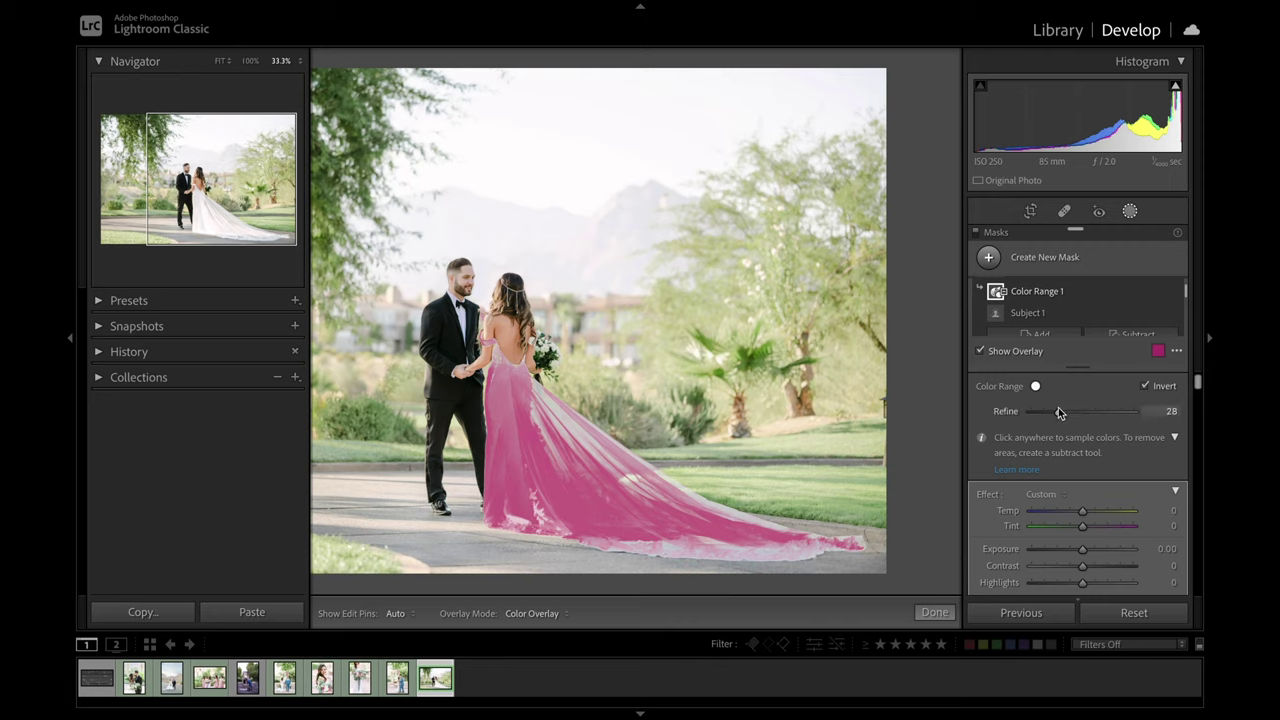
pyautogui.moveTo(1059, 411); pyautogui.dragTo(1063, 411)
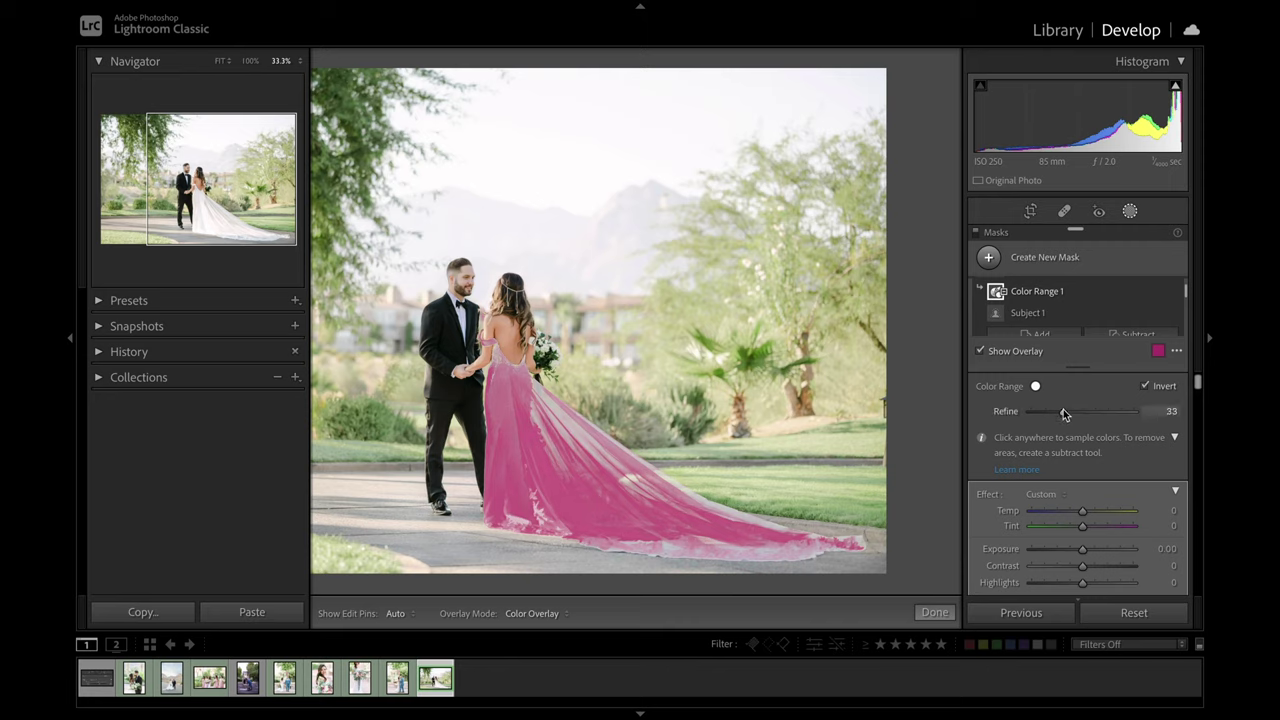
pyautogui.scroll(-1, 1085, 412)
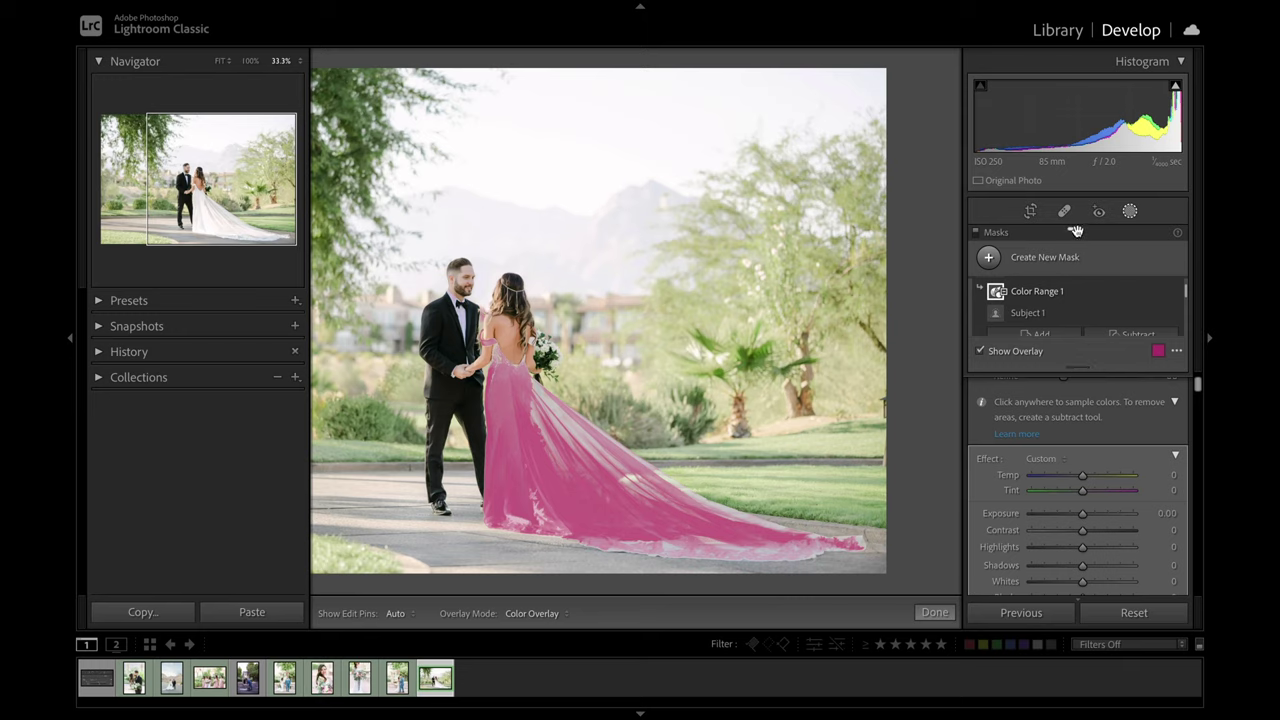
# Float the mask list over the photo as a compact thumbnail strip.
pyautogui.moveTo(1075, 231); pyautogui.dragTo(951, 88)
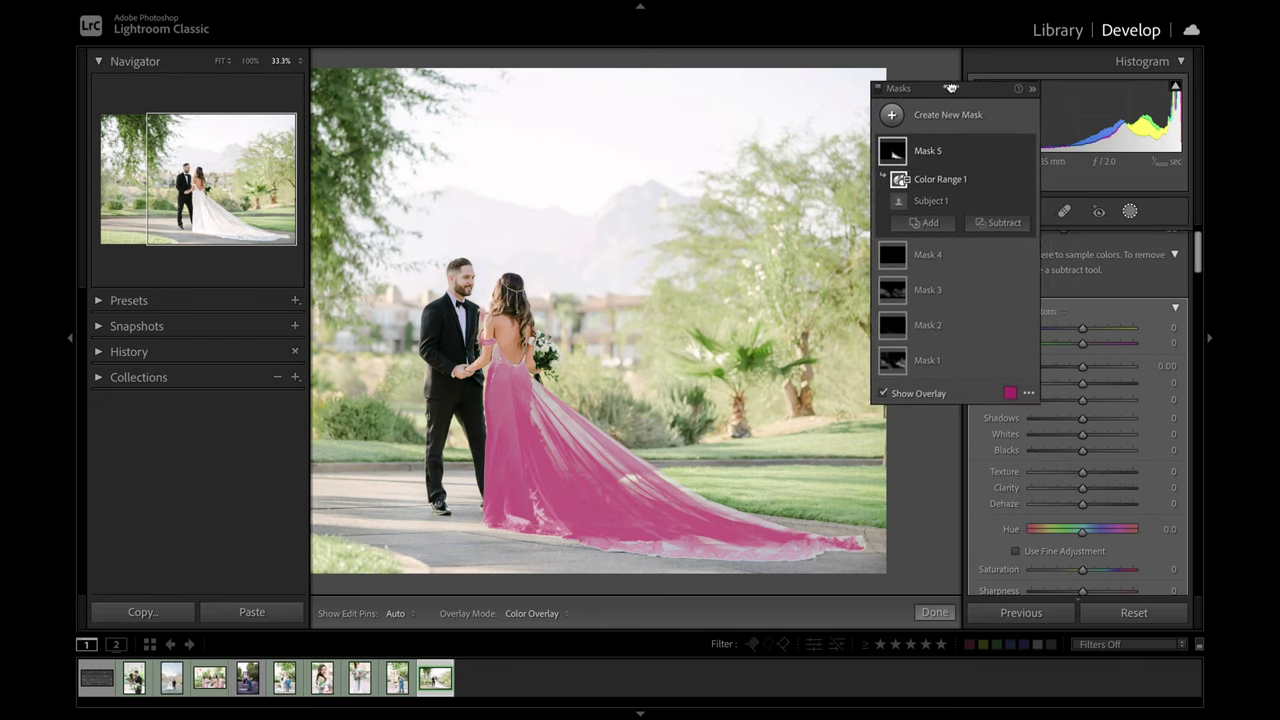
pyautogui.click(1030, 88)
pyautogui.moveTo(1007, 81); pyautogui.dragTo(925, 62)
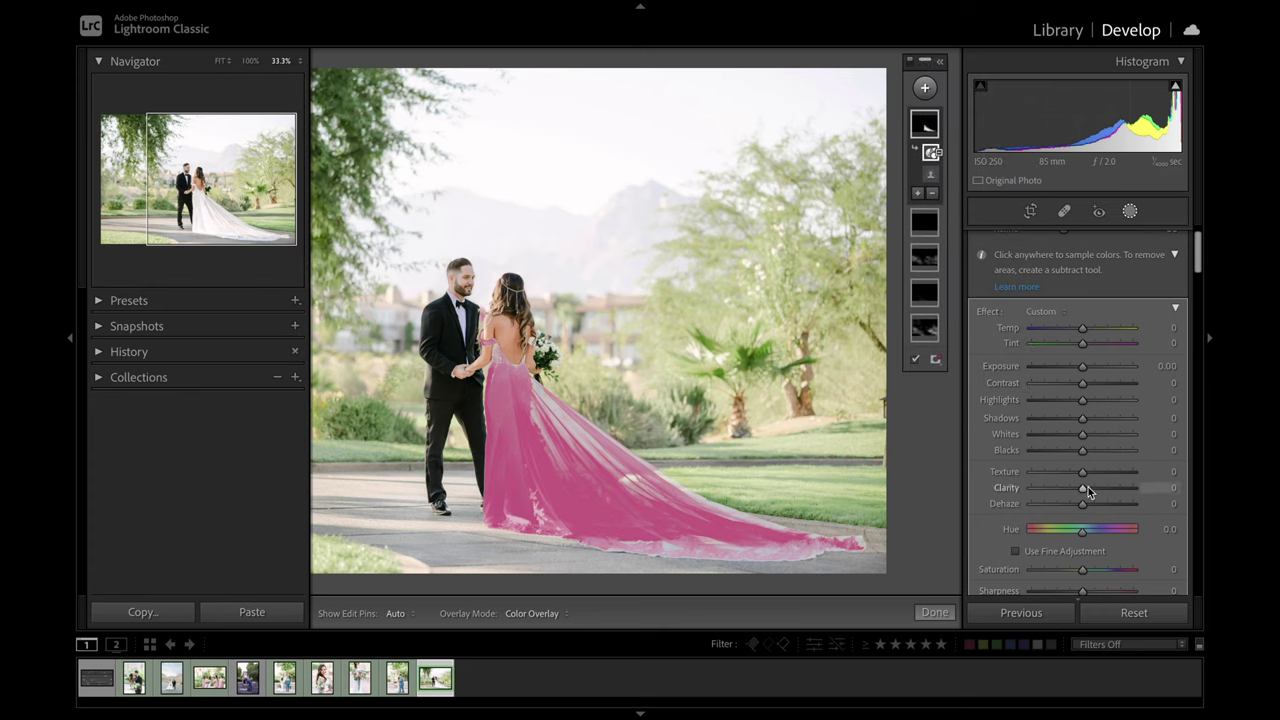
# Give the dress mask Highlights −23, Clarity 72 and Contrast 14.
pyautogui.scroll(-1, 1086, 456)
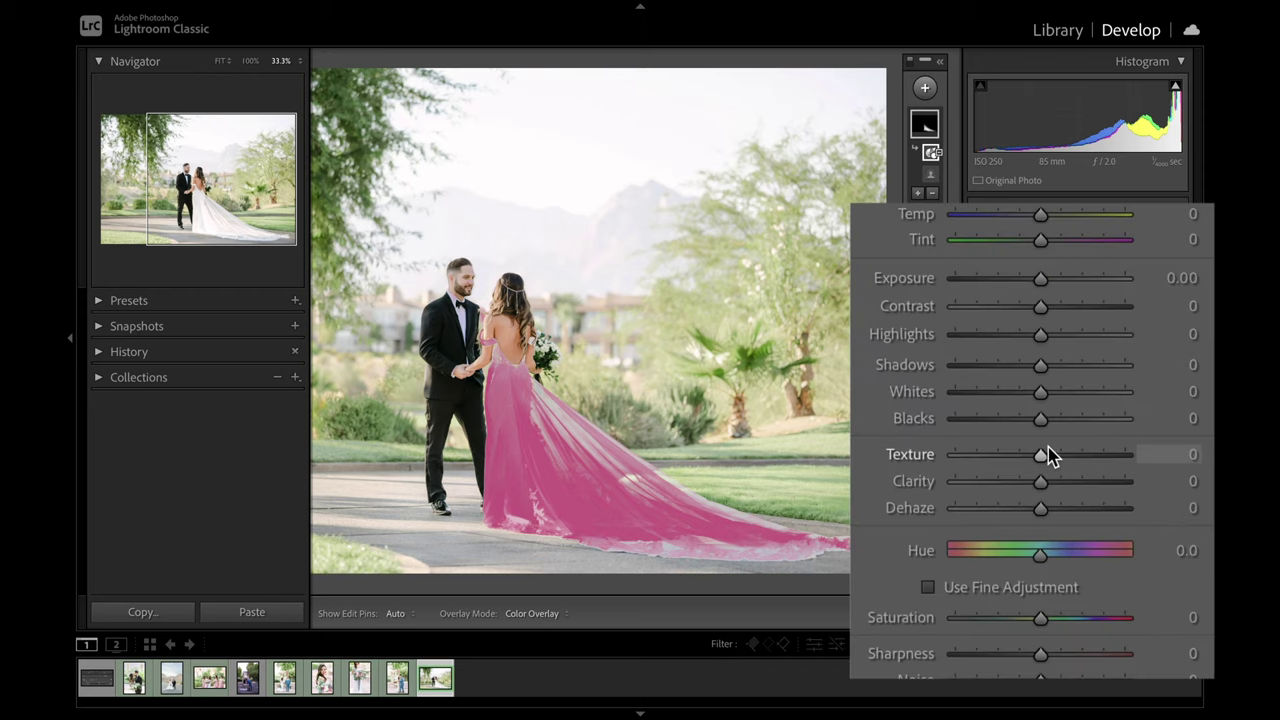
pyautogui.moveTo(1038, 336); pyautogui.dragTo(1020, 337)
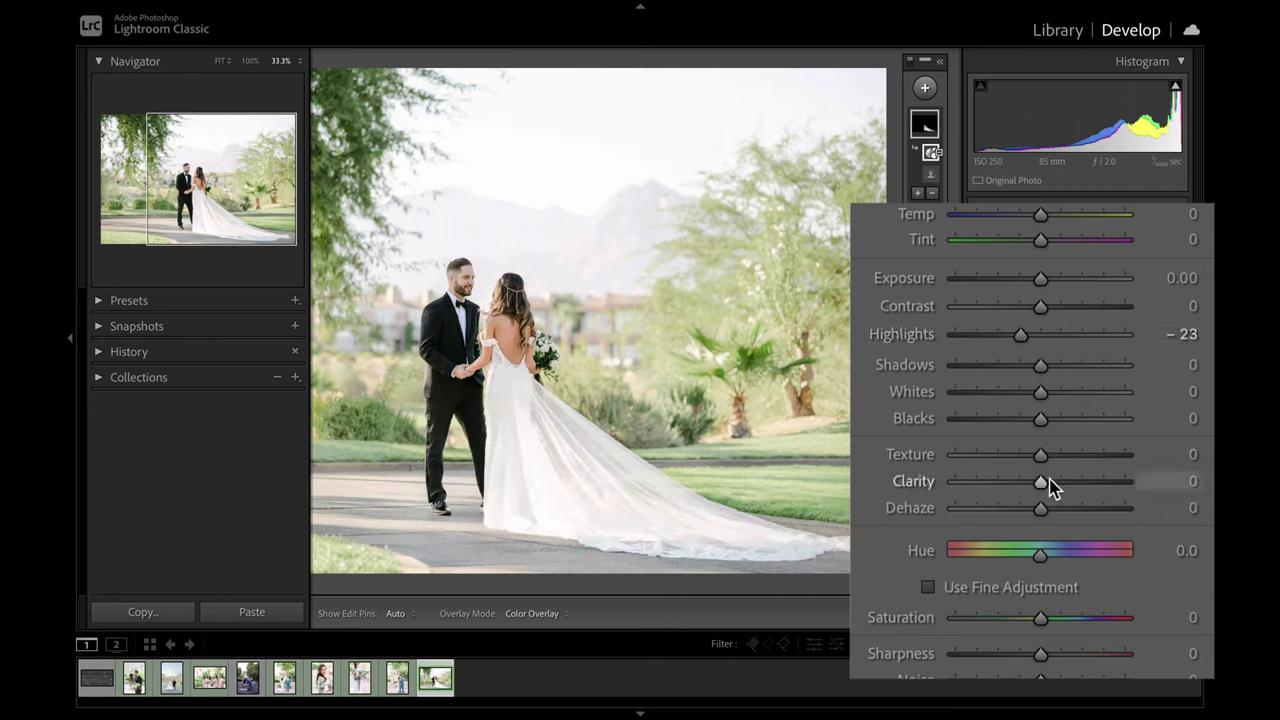
pyautogui.moveTo(1048, 482); pyautogui.dragTo(1102, 486)
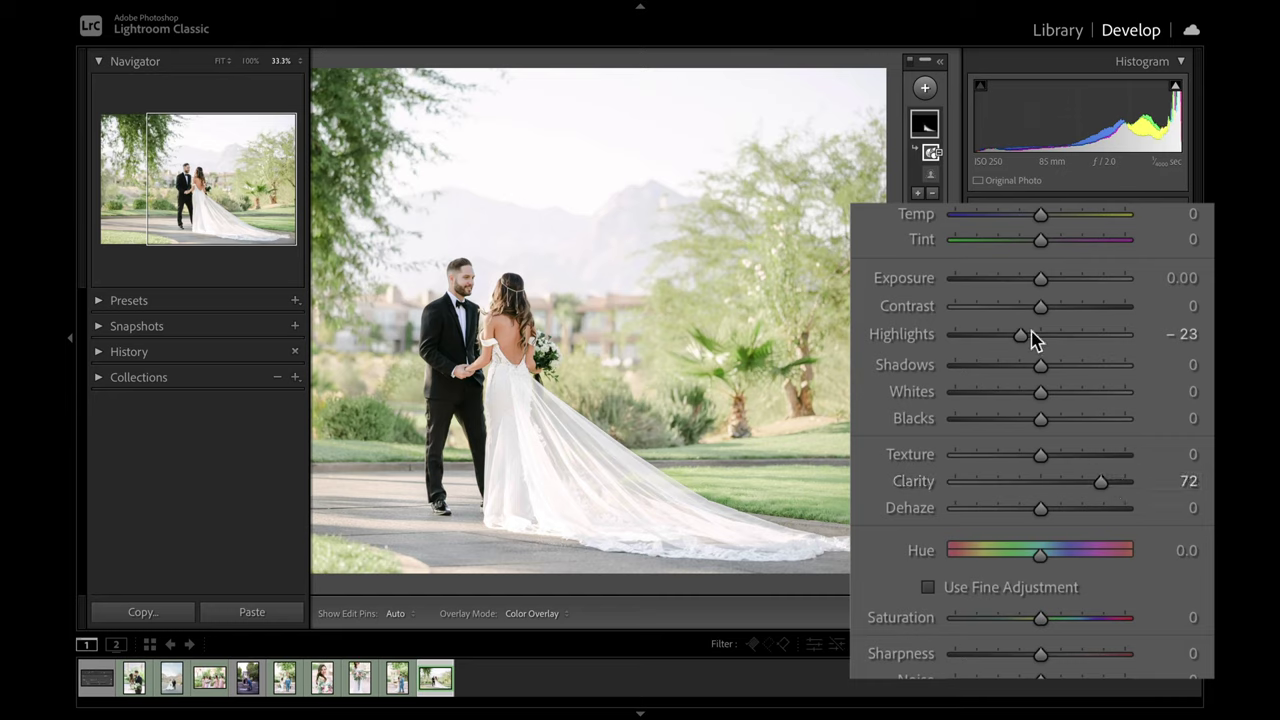
pyautogui.moveTo(1044, 314); pyautogui.dragTo(1060, 318)
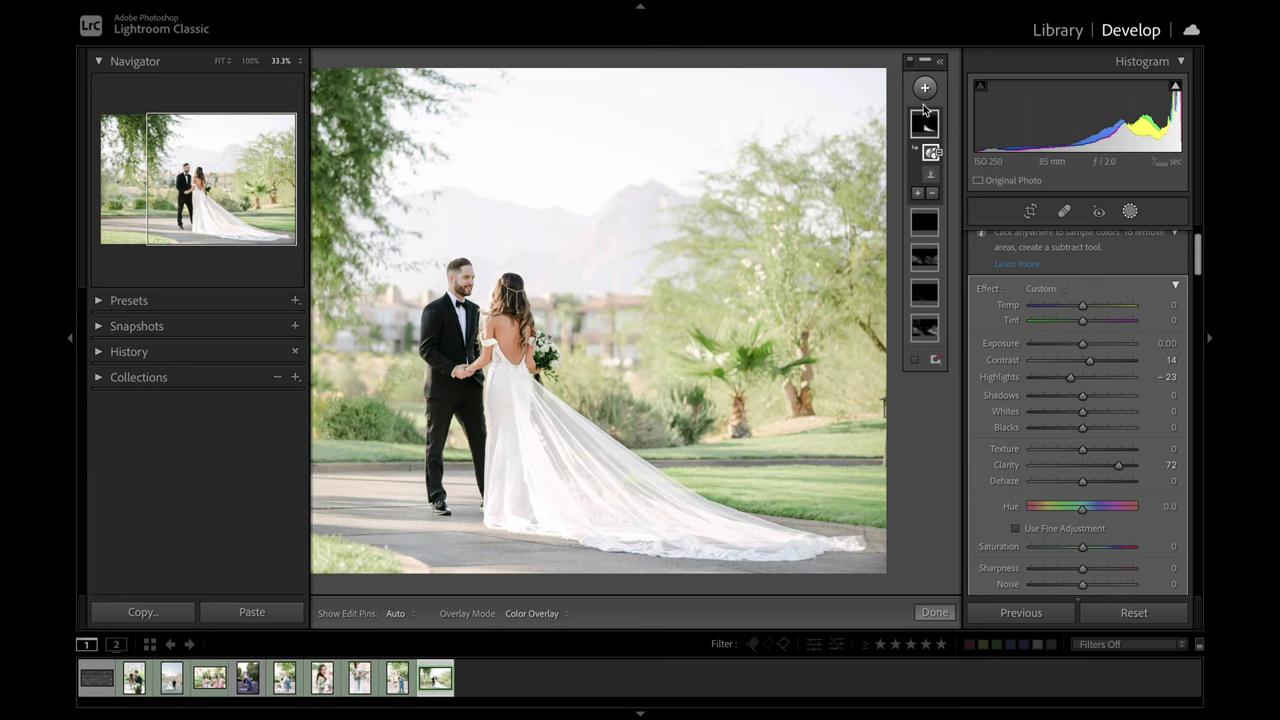
# Compare Mask 5 on and off, inspect the dress at 100%, then return to Fit.
pyautogui.click(939, 62)
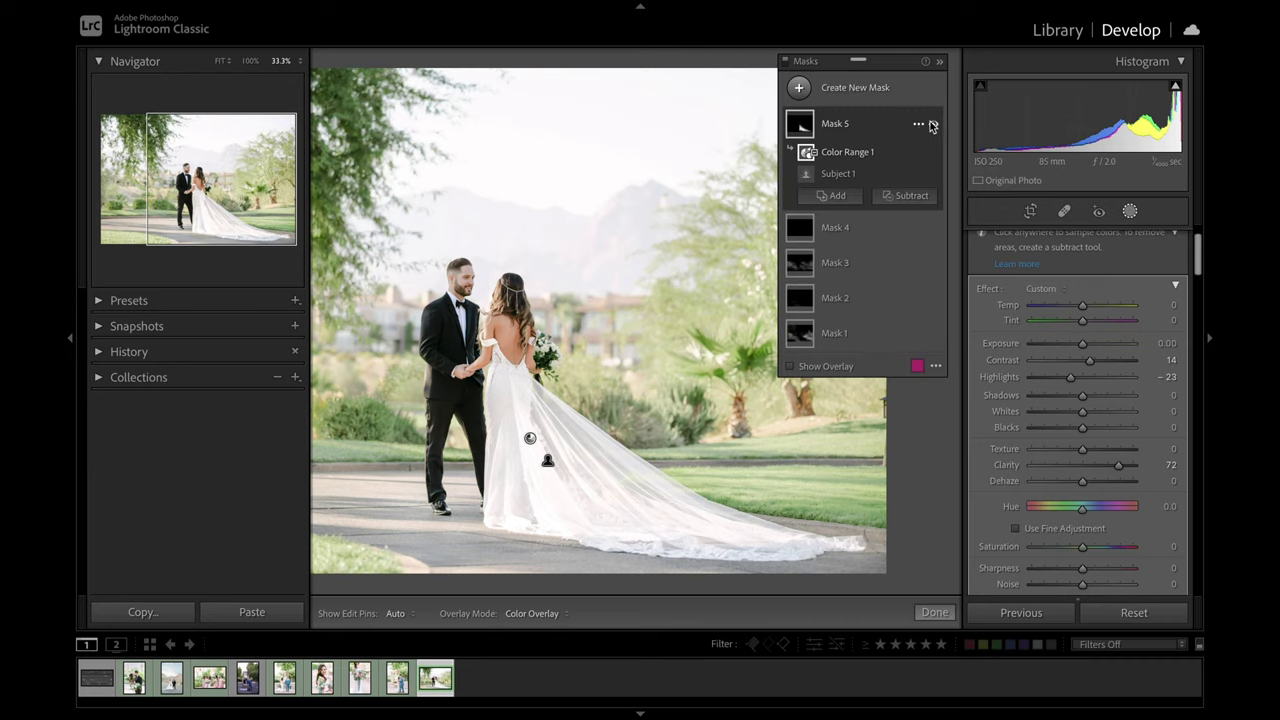
pyautogui.click(933, 125)
pyautogui.click(933, 125)
pyautogui.click(250, 61)
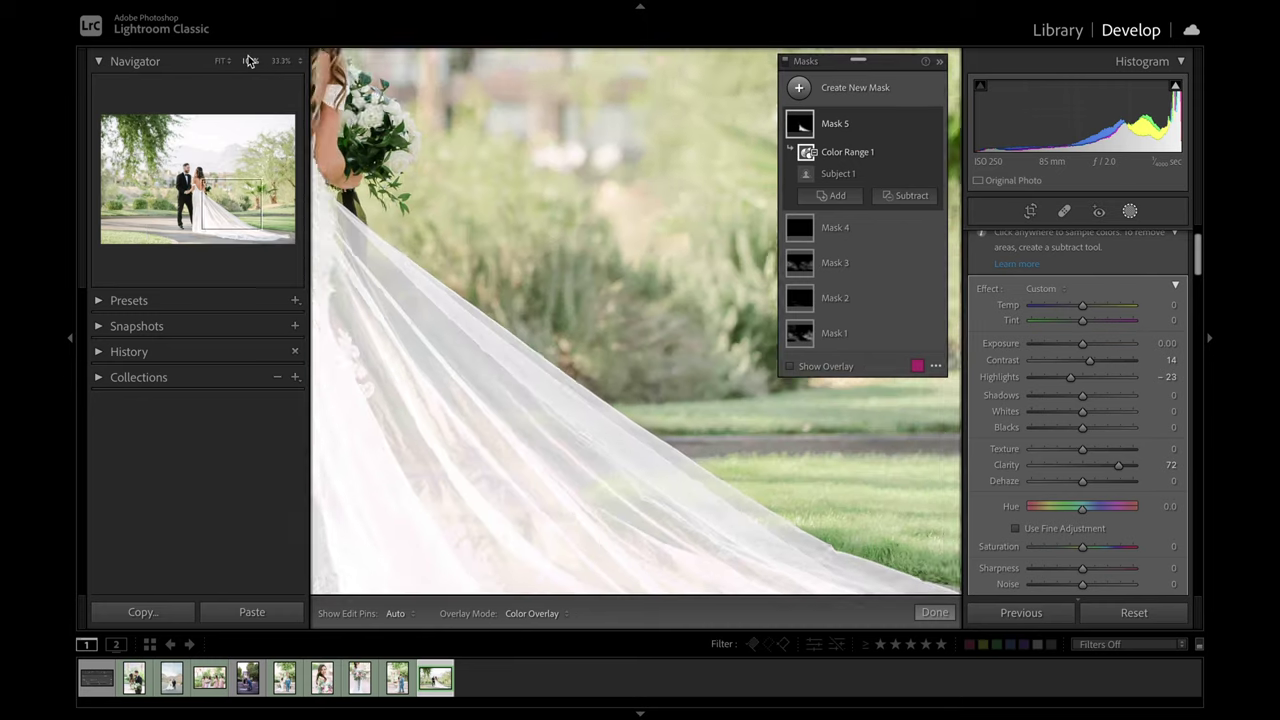
pyautogui.moveTo(457, 343); pyautogui.dragTo(717, 277)
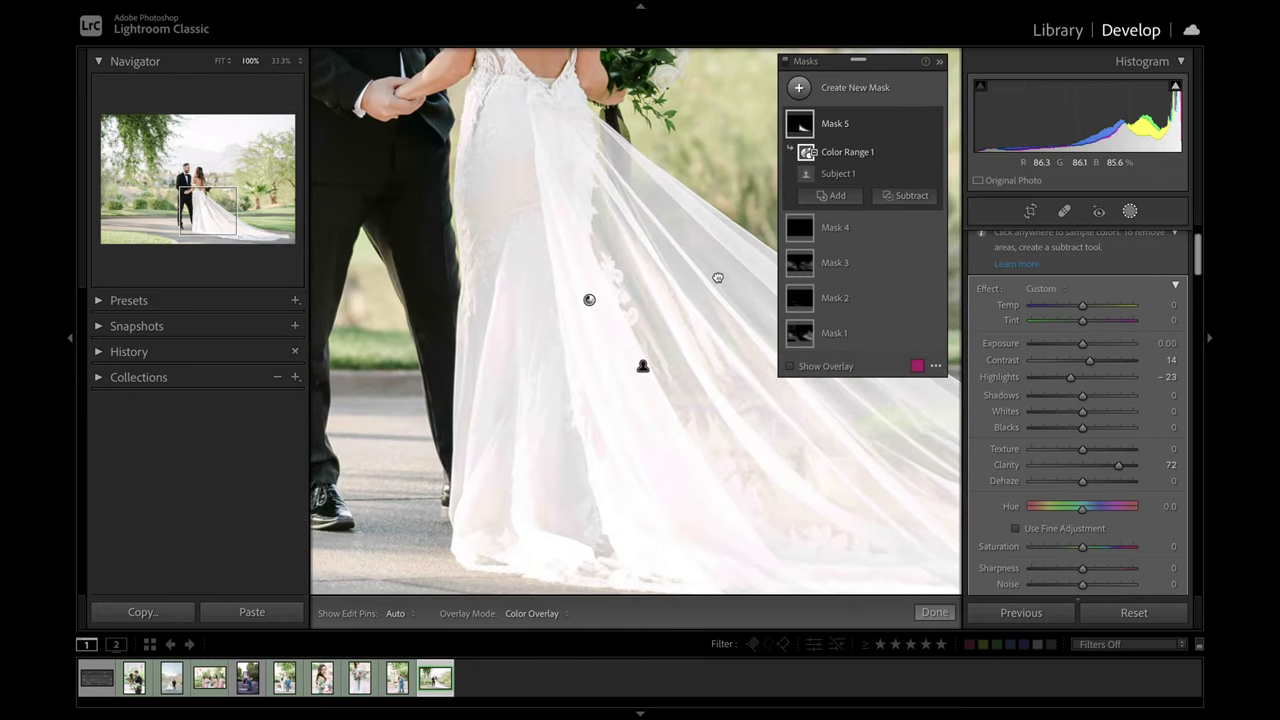
pyautogui.click(933, 125)
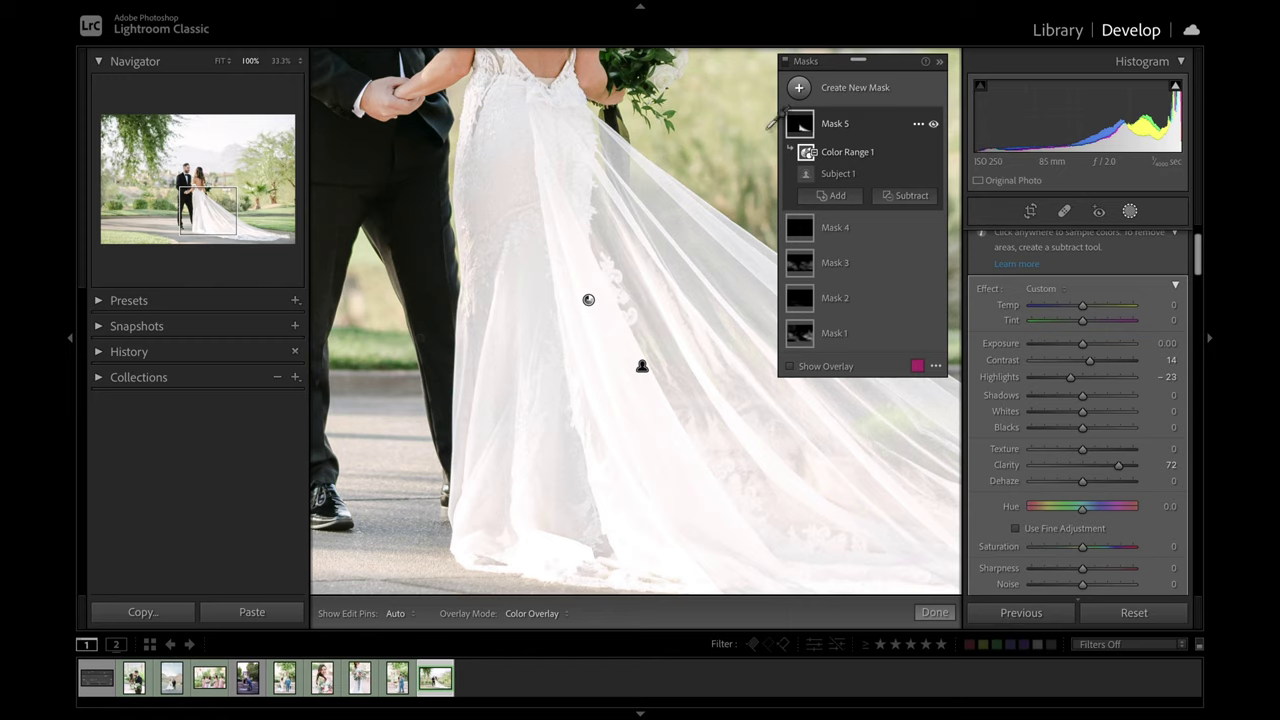
pyautogui.press('z')
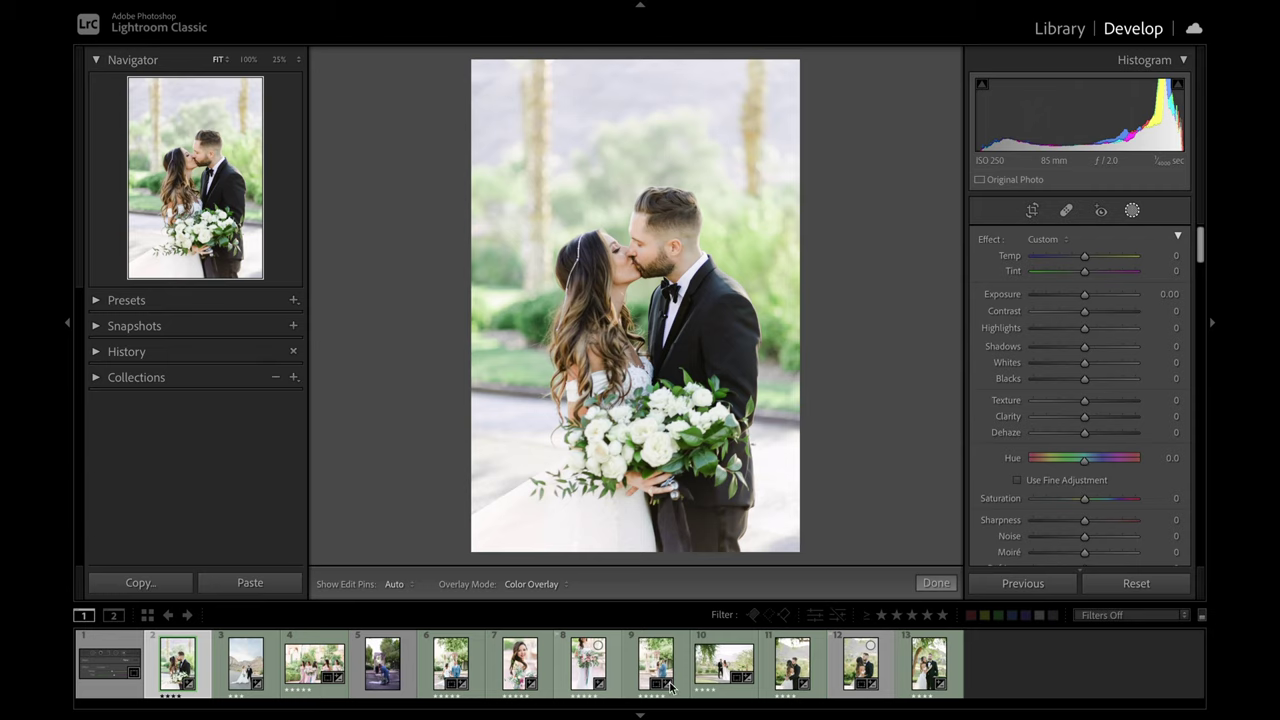
# Sync only Masking from the kissing portrait to photos 10–13, replacing their existing masks.
pyautogui.moveTo(178, 658); pyautogui.dragTo(748, 660)
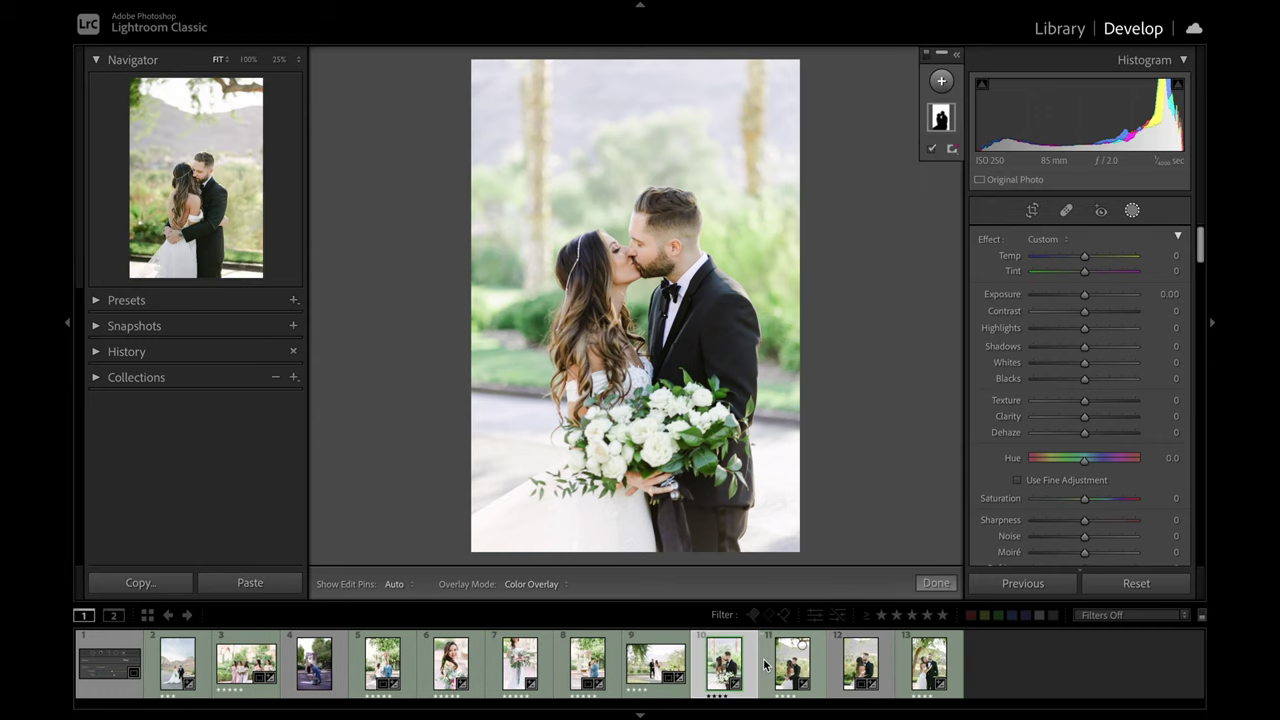
pyautogui.keyDown('shift'); pyautogui.click(930, 668); pyautogui.keyUp('shift')
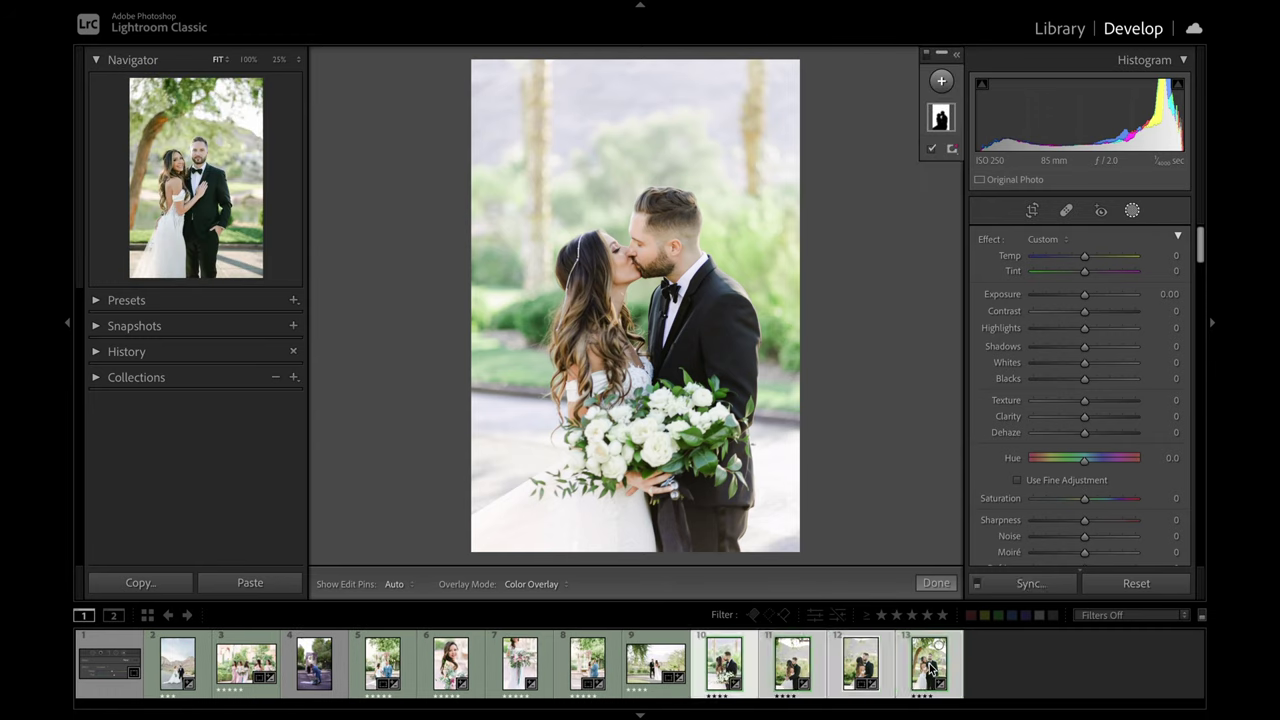
pyautogui.click(1031, 585)
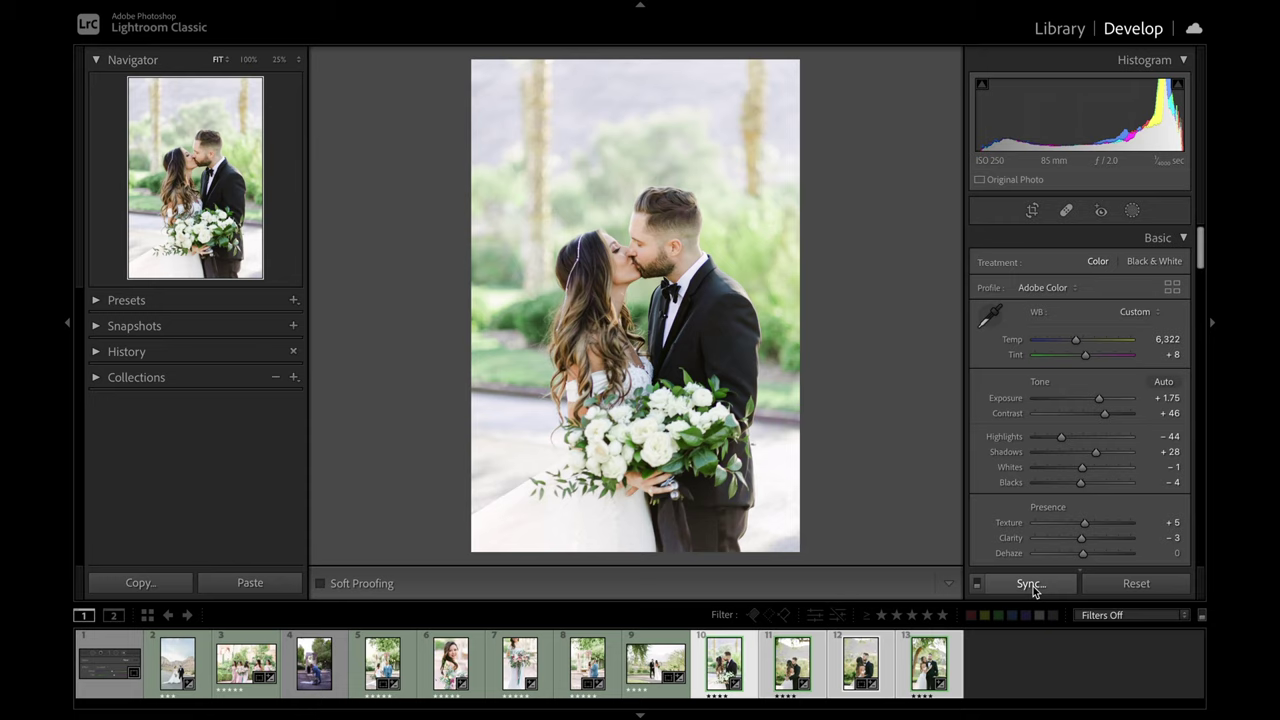
pyautogui.click(394, 424)
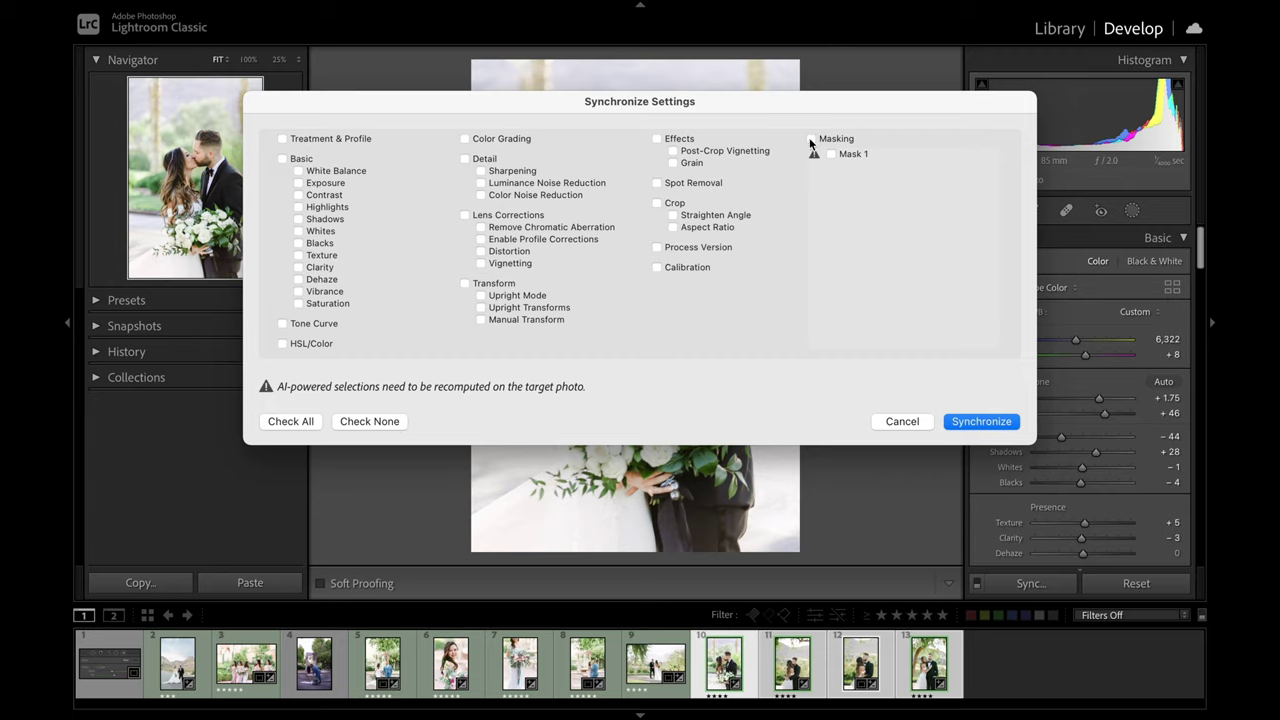
pyautogui.click(810, 139)
pyautogui.click(979, 423)
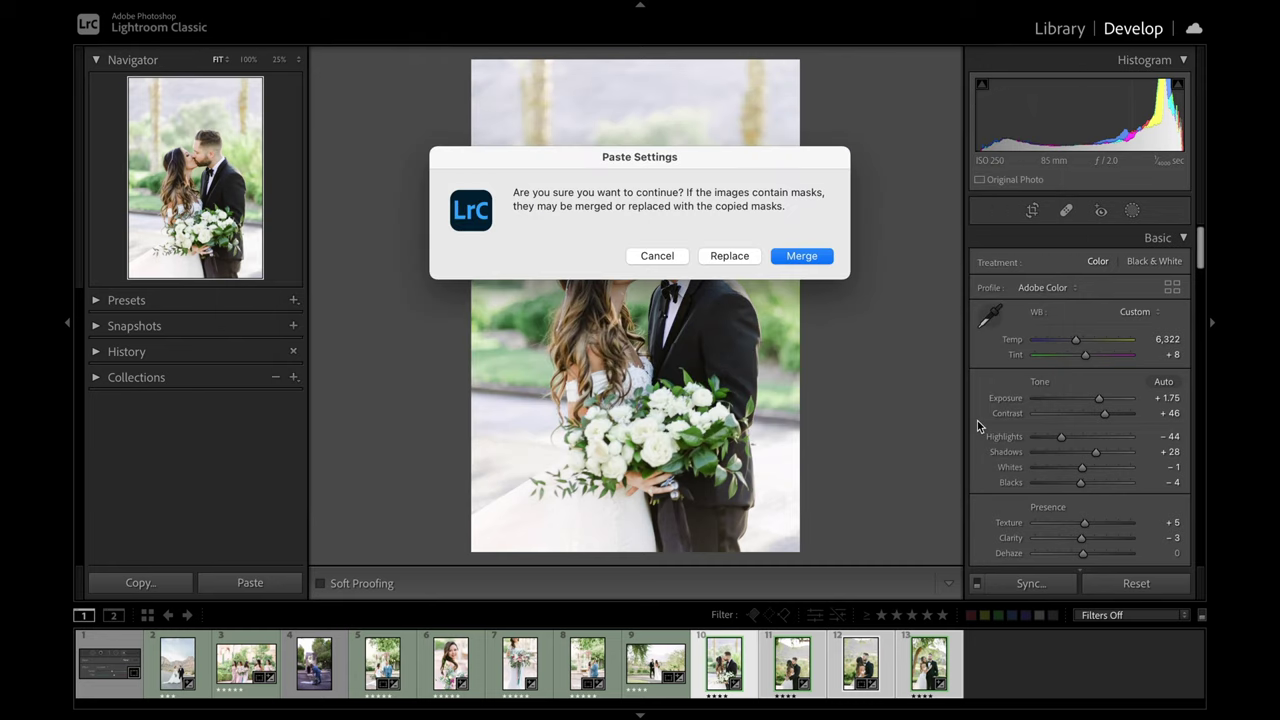
pyautogui.click(730, 256)
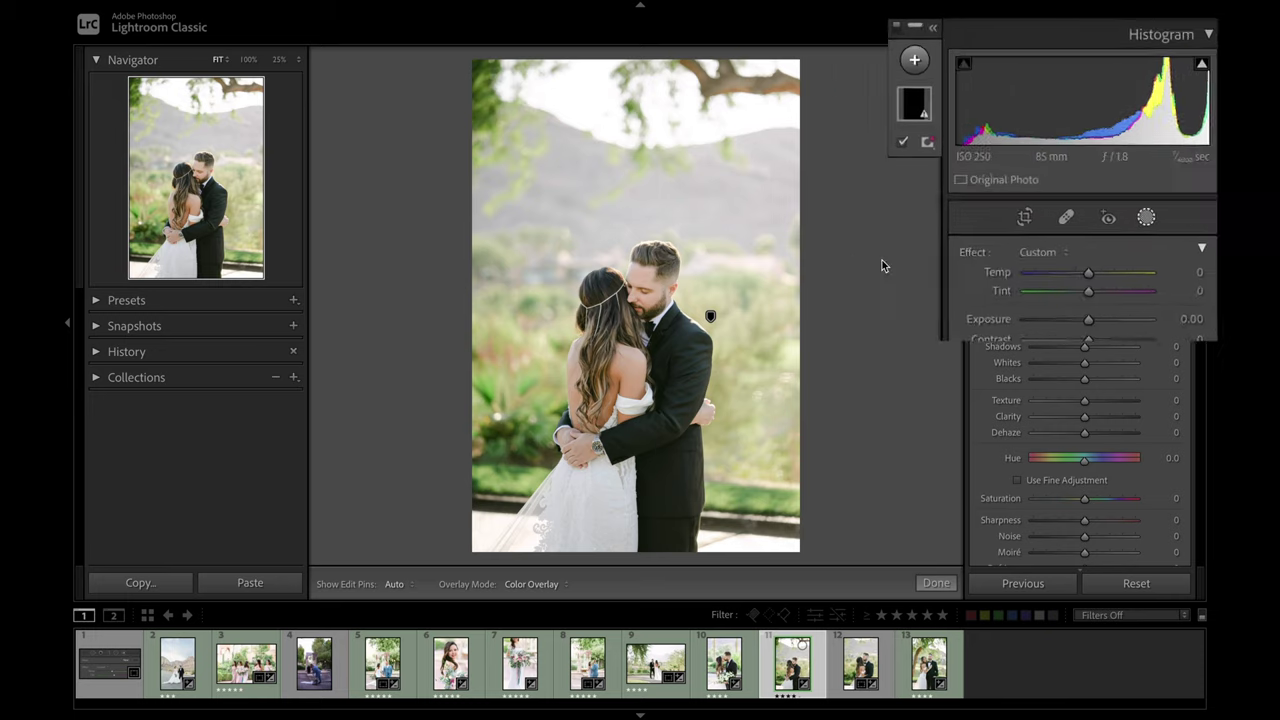
# Update the synced Subject 1 mask on photos 11, 12 and 13 in turn.
pyautogui.click(941, 117)
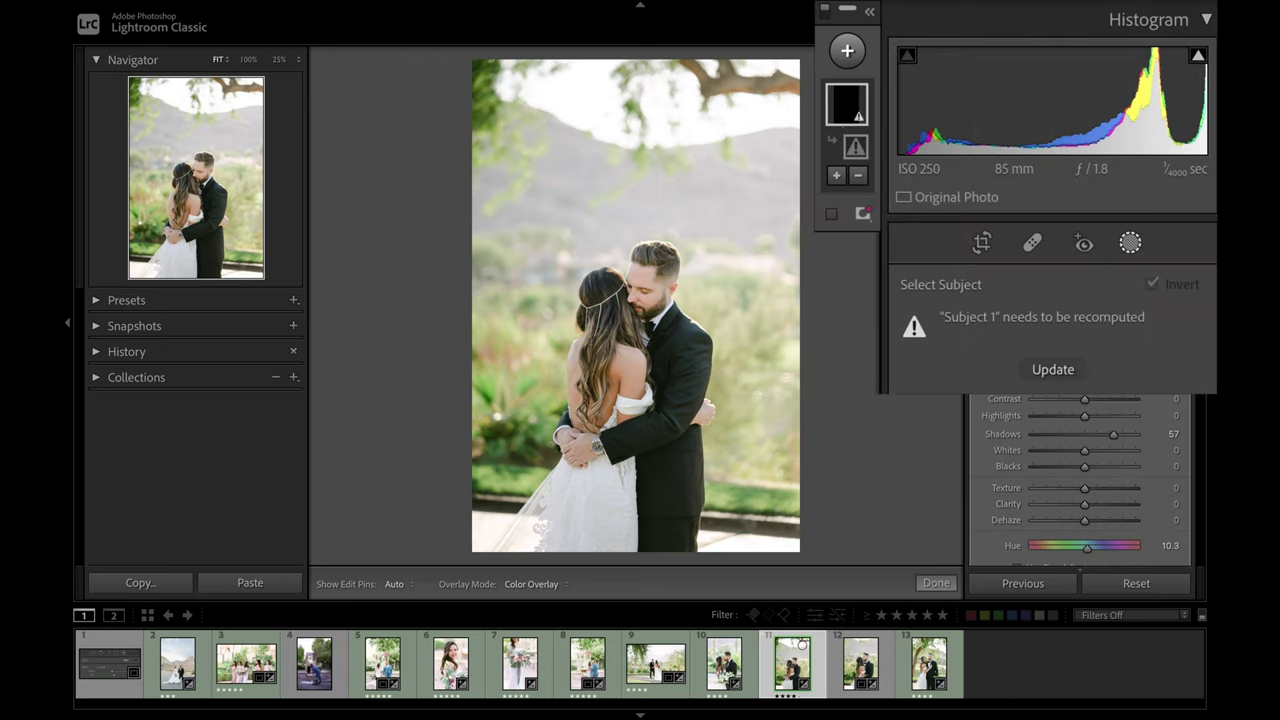
pyautogui.click(1040, 367)
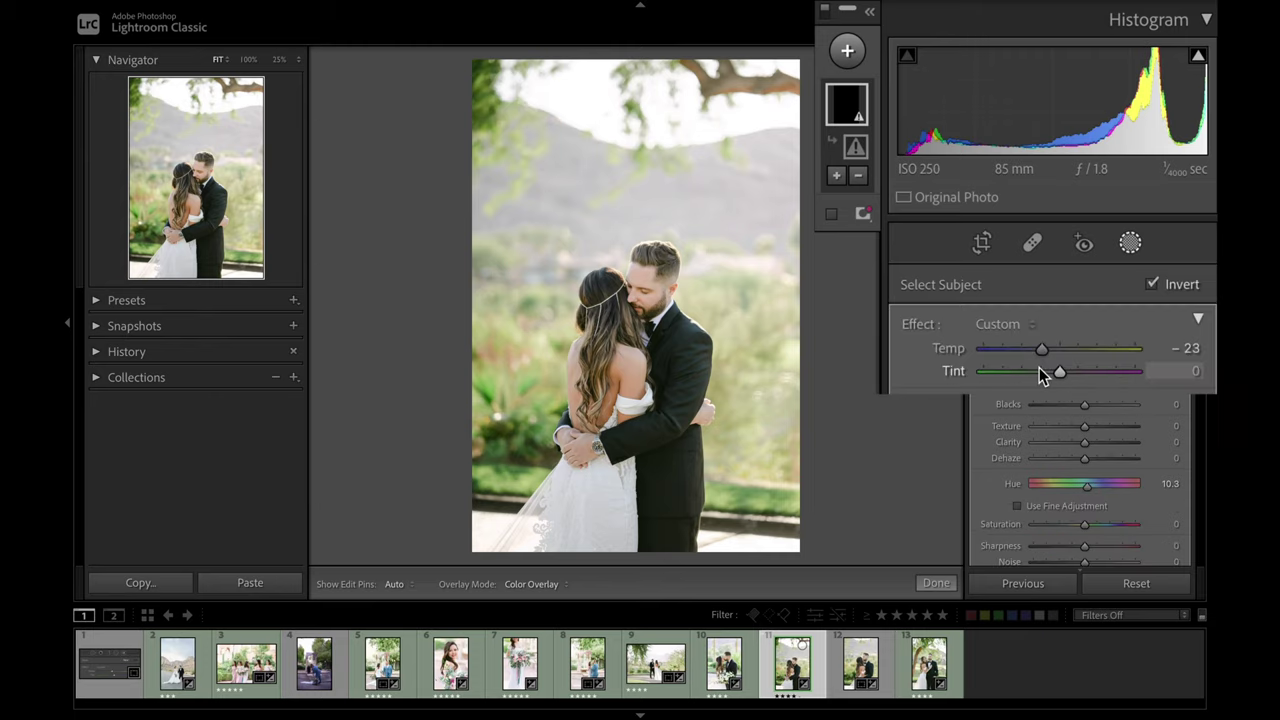
pyautogui.click(860, 668)
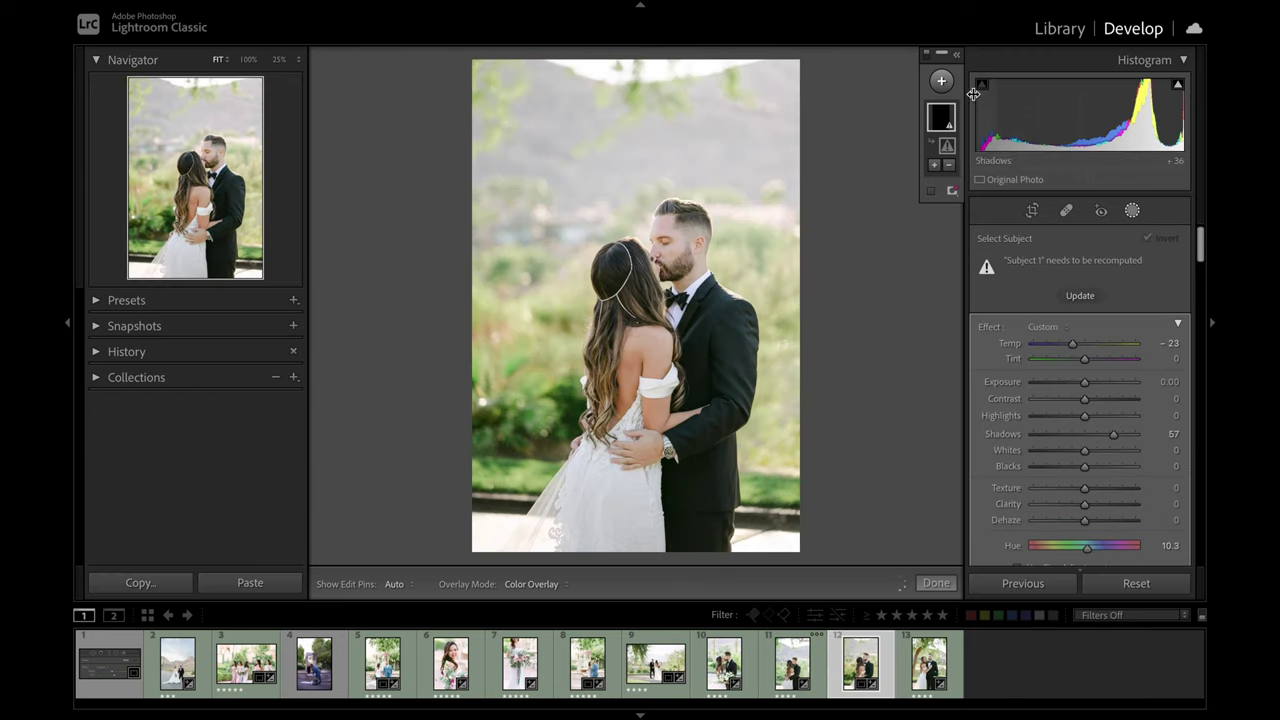
pyautogui.click(1071, 293)
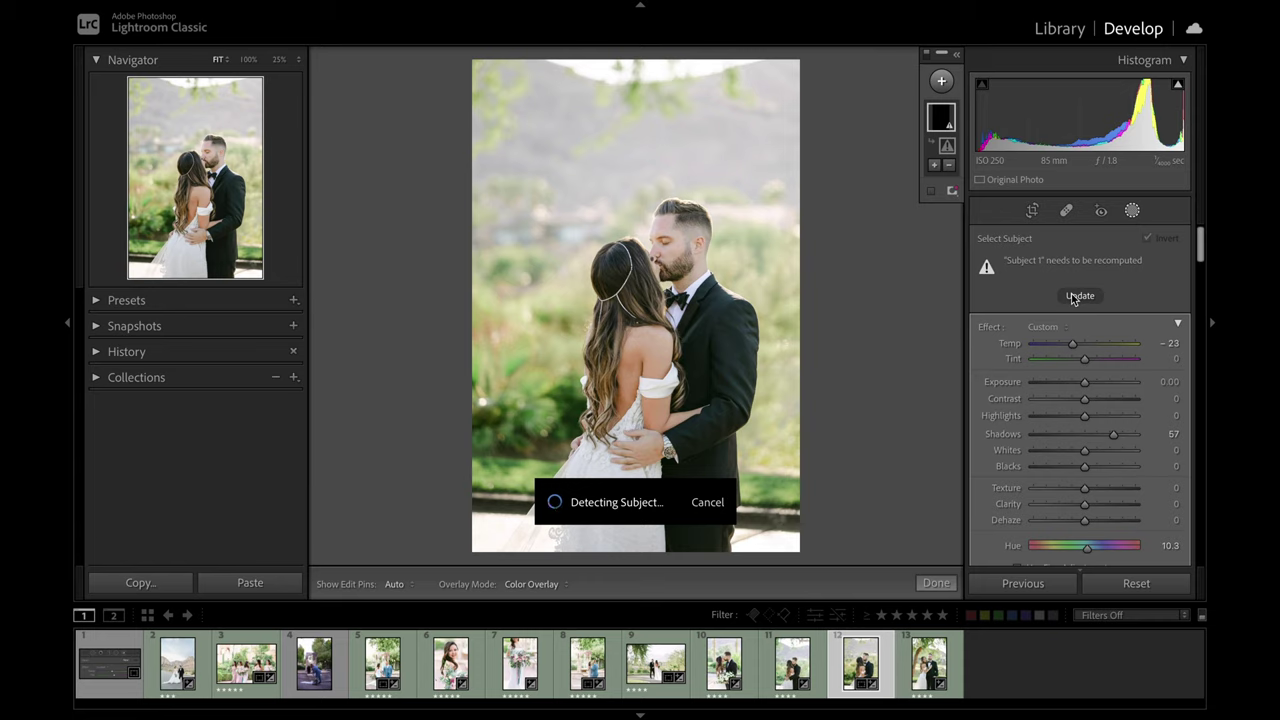
pyautogui.click(928, 665)
pyautogui.click(1082, 296)
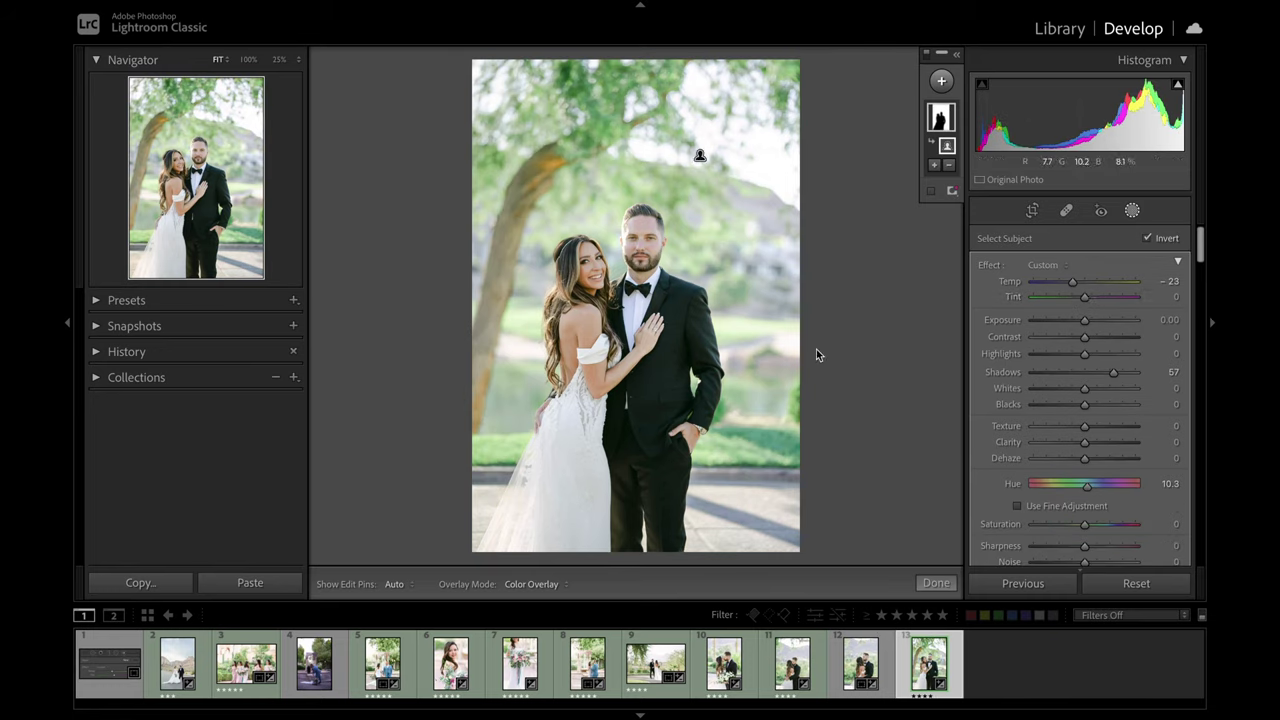
pyautogui.moveTo(940, 118)
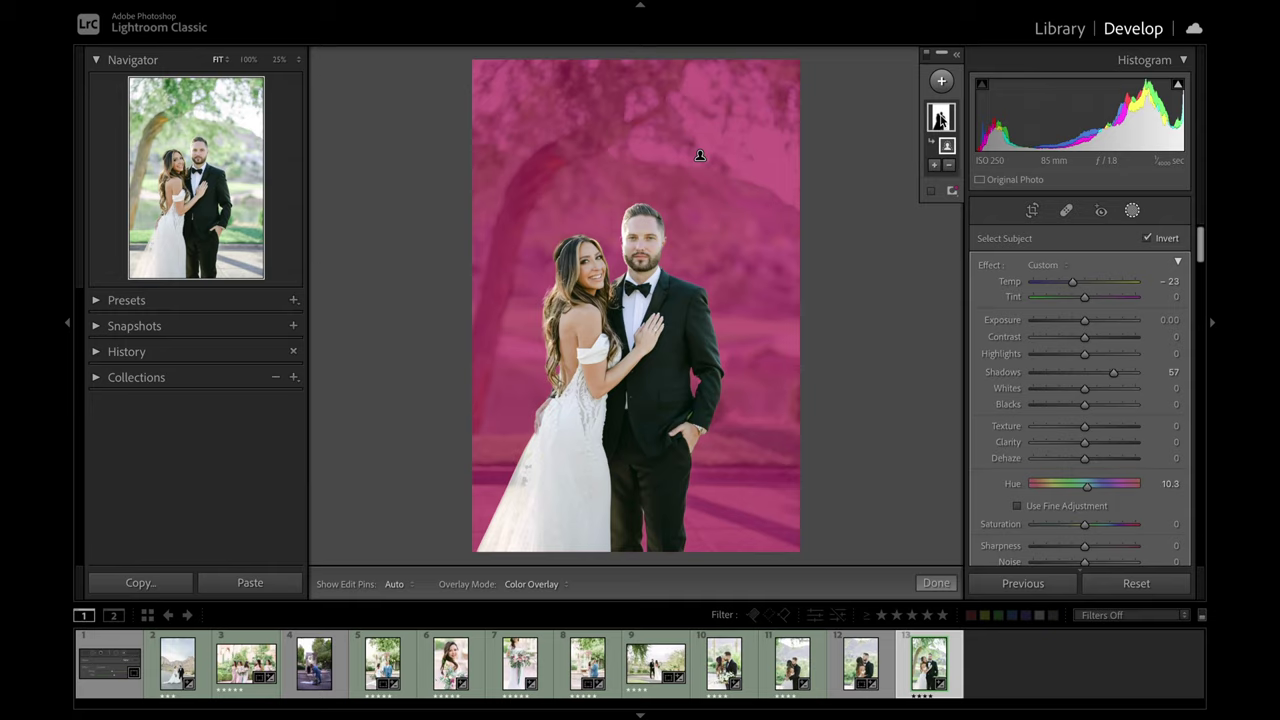